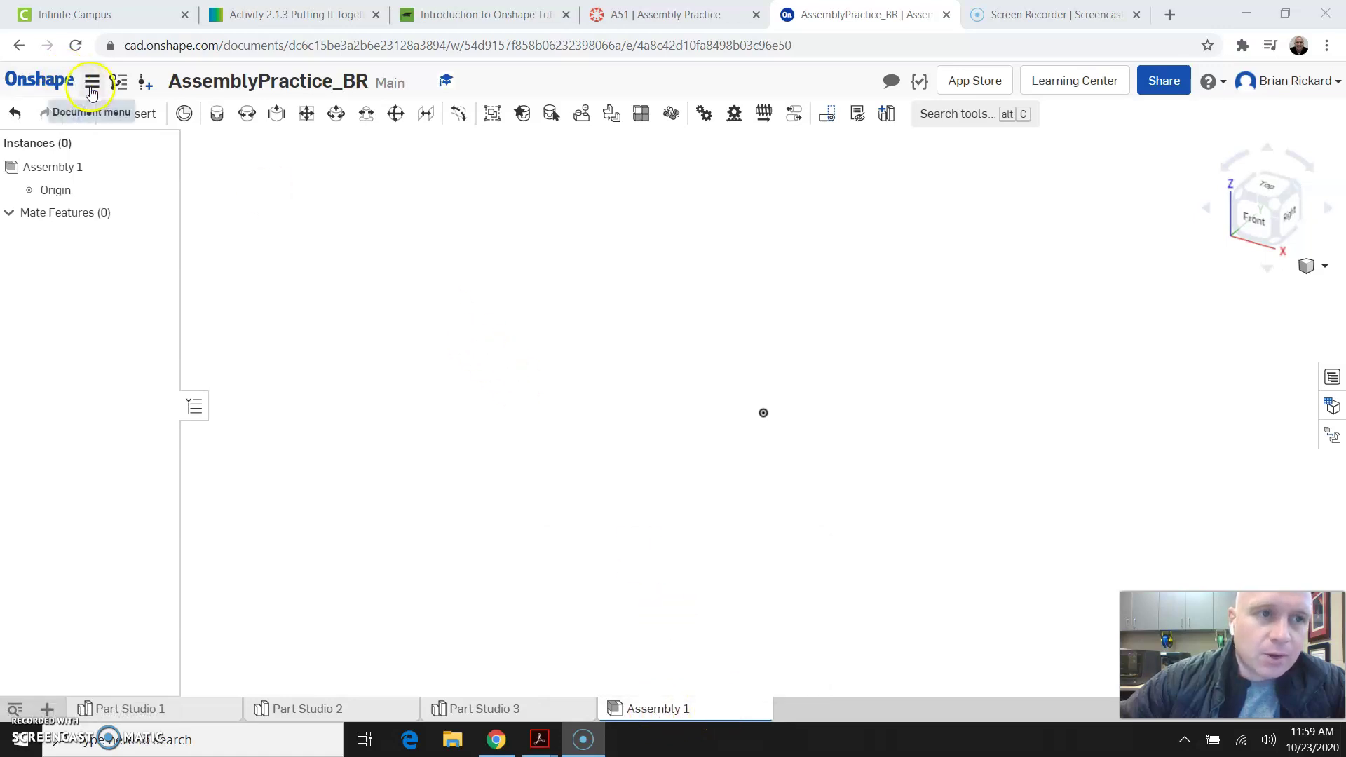
Step: Insert the bracket from Part Studio 2 into the assembly and place it just above the origin
click(135, 121)
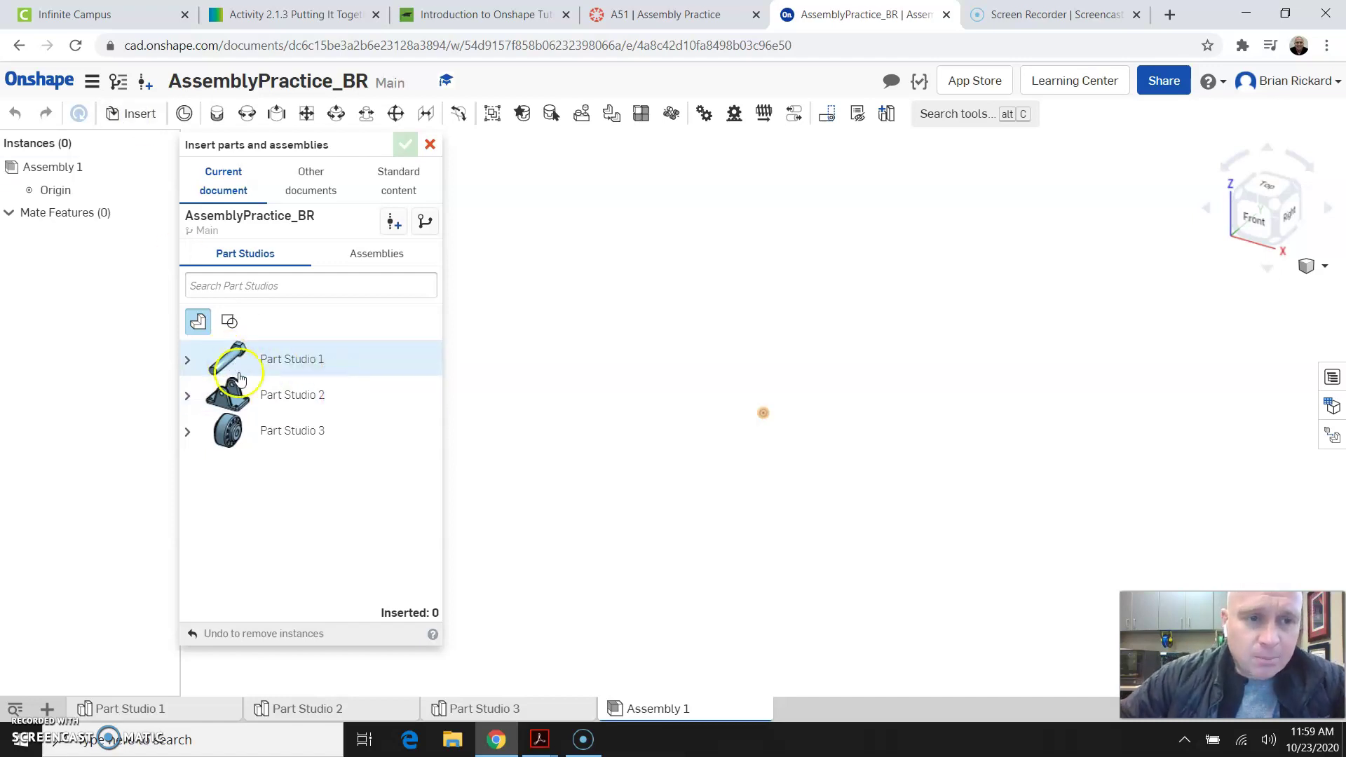
click(289, 401)
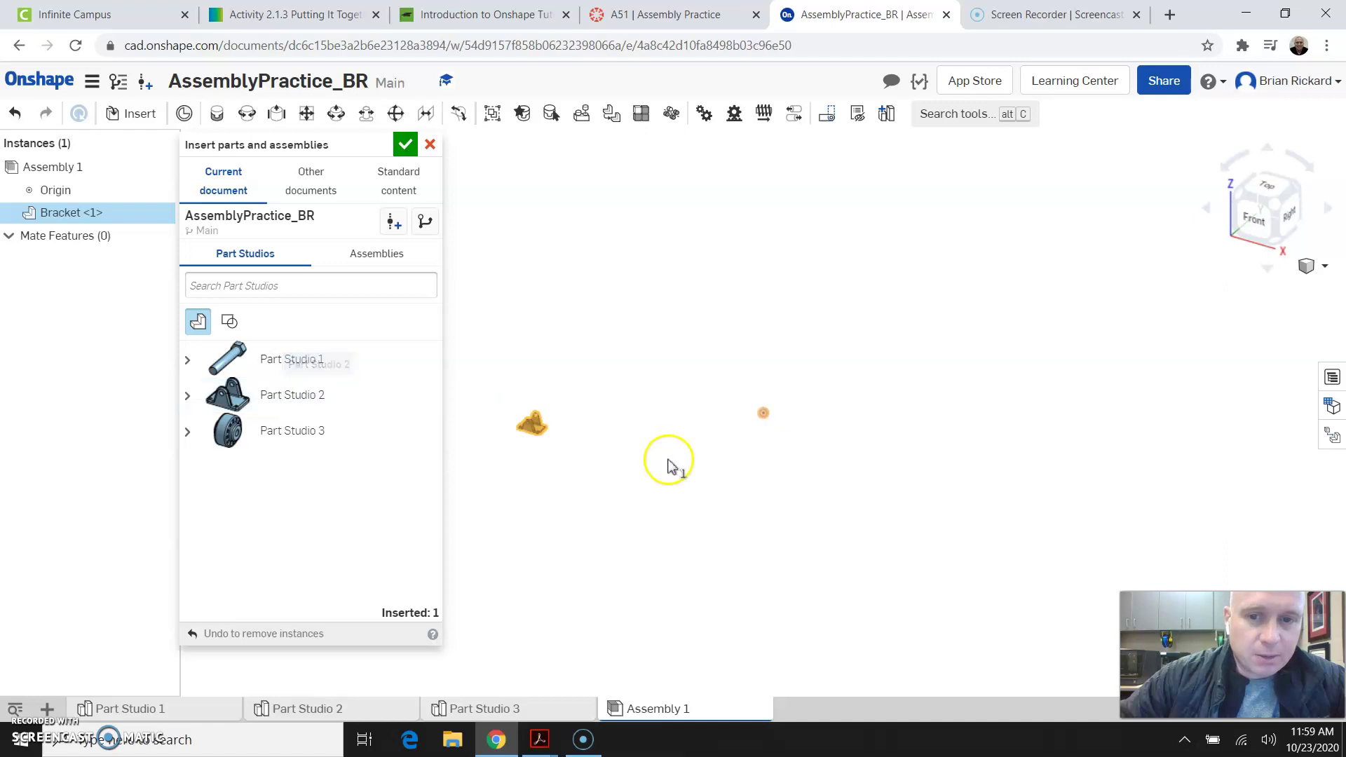
scroll(771, 417, up, 5)
scroll(772, 414, up, 3)
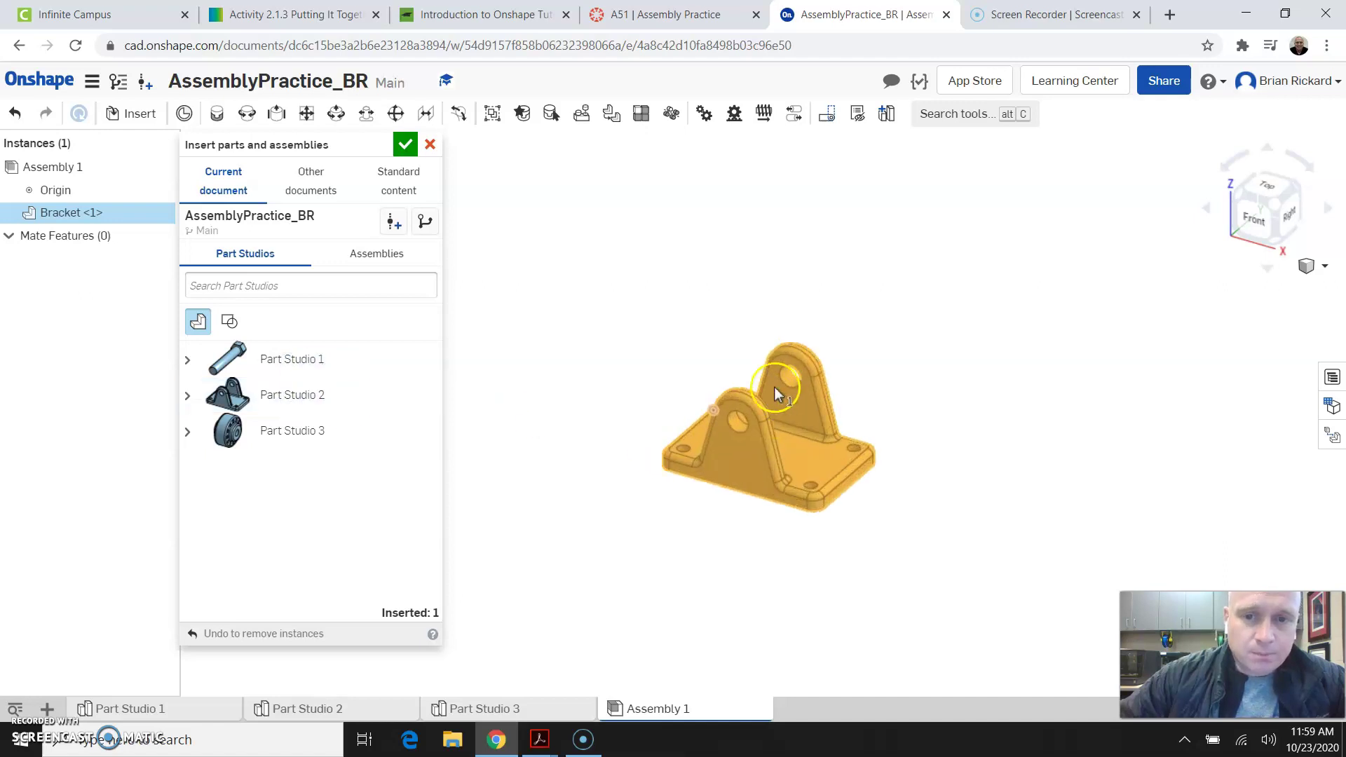
click(772, 317)
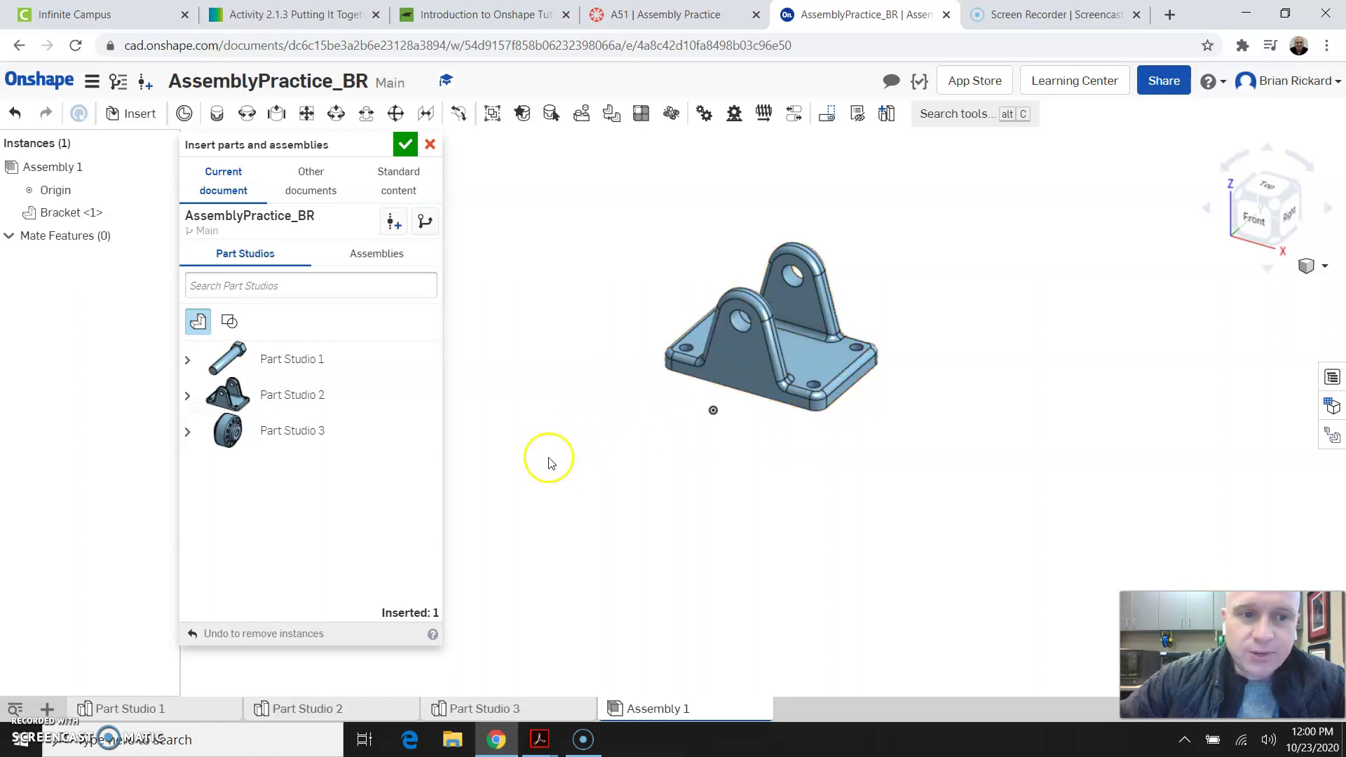
Step: Insert the pin from Part Studio 1, place it beside the bracket, and finish inserting parts
click(244, 365)
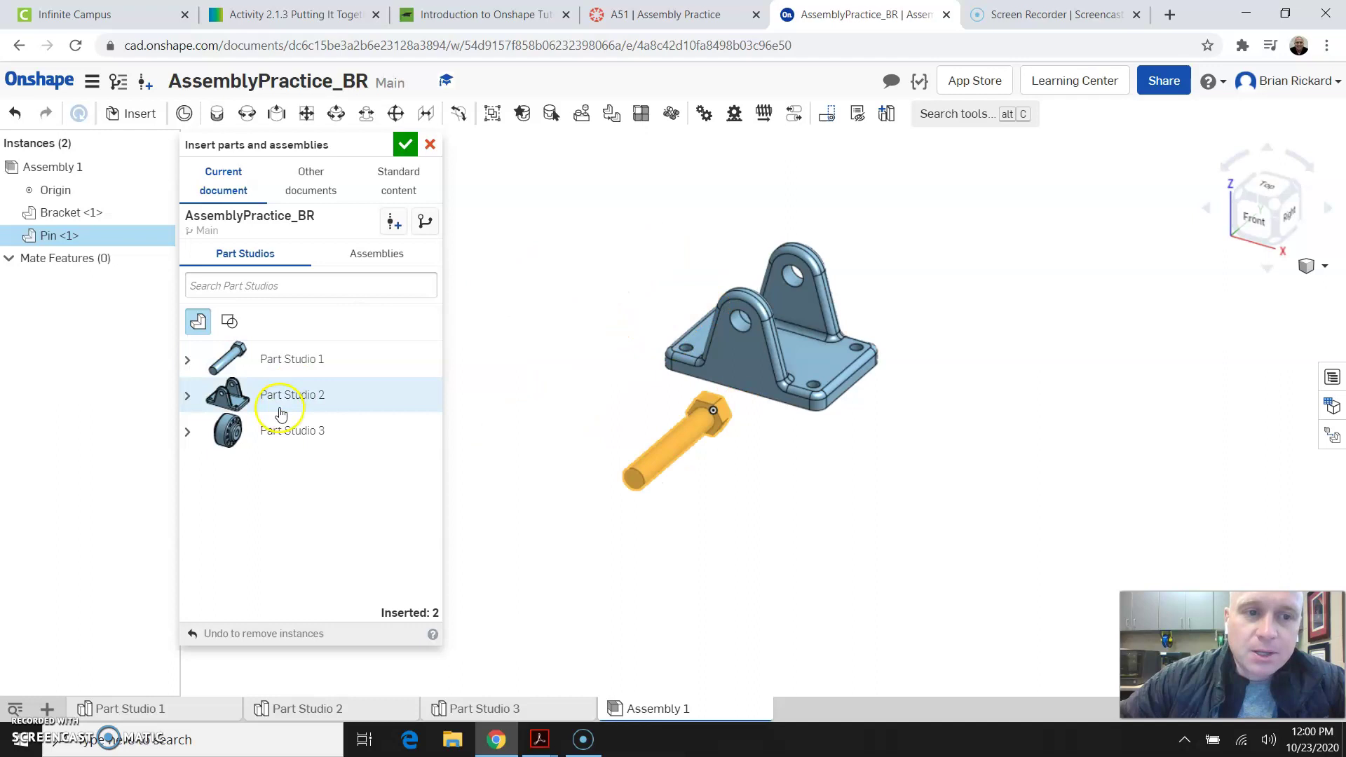
click(613, 293)
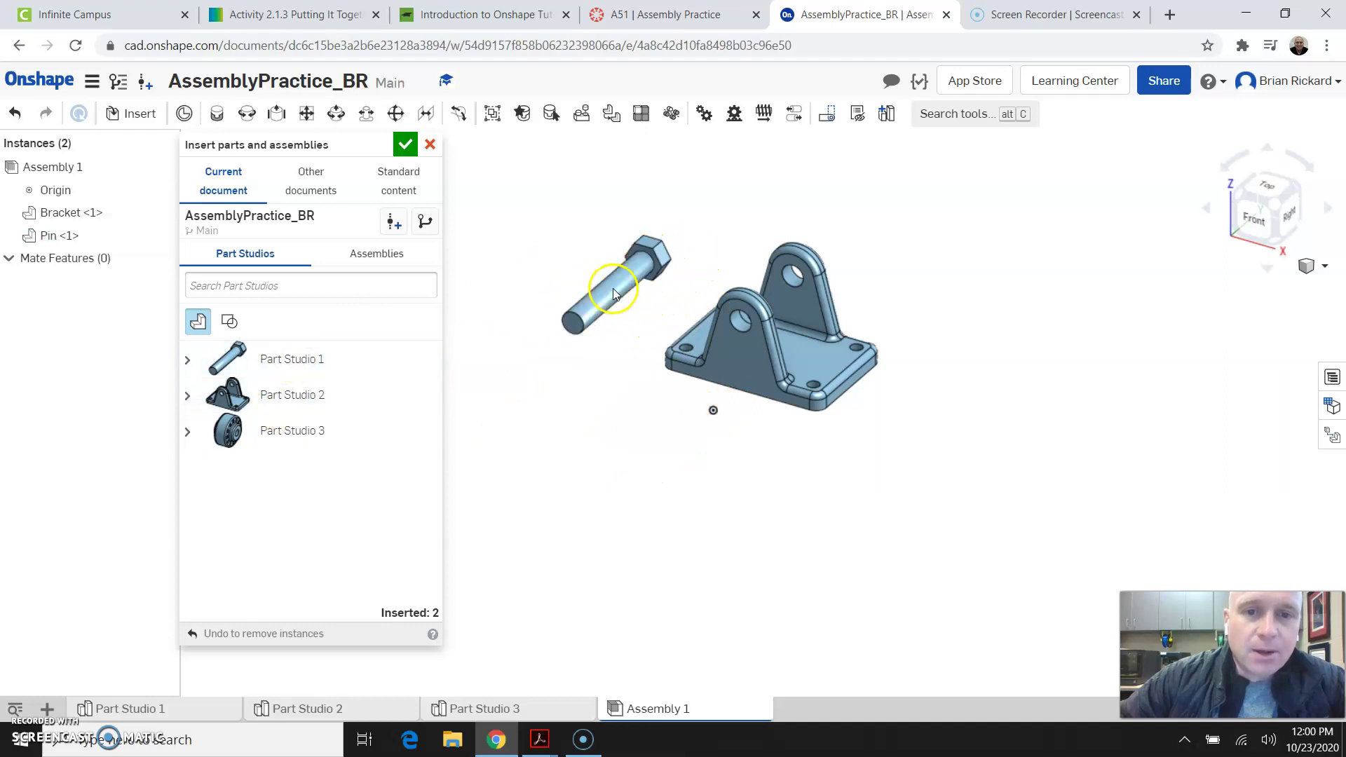
click(407, 145)
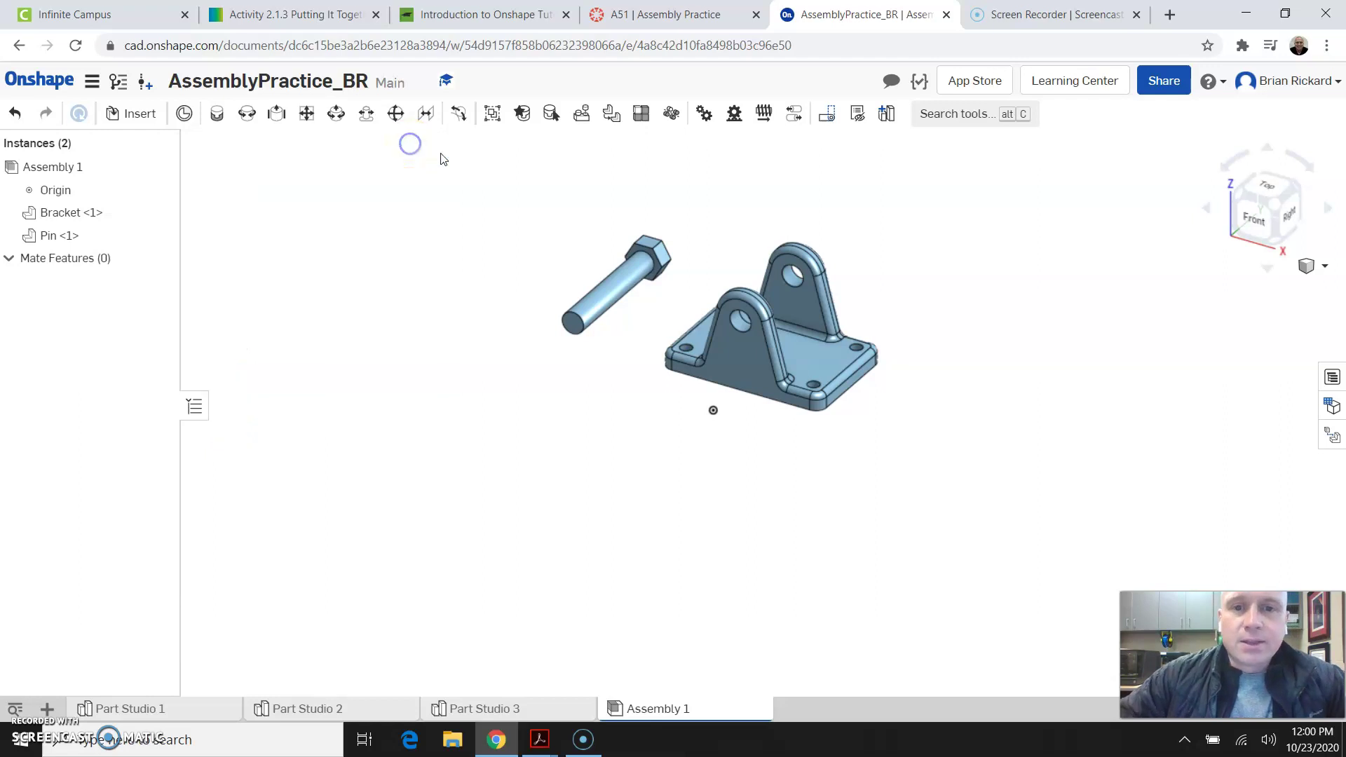
Step: Move the unconstrained pin and bracket freely, leaving the pin above and beside the bracket
scroll(760, 189, down, 1)
scroll(760, 188, up, 3)
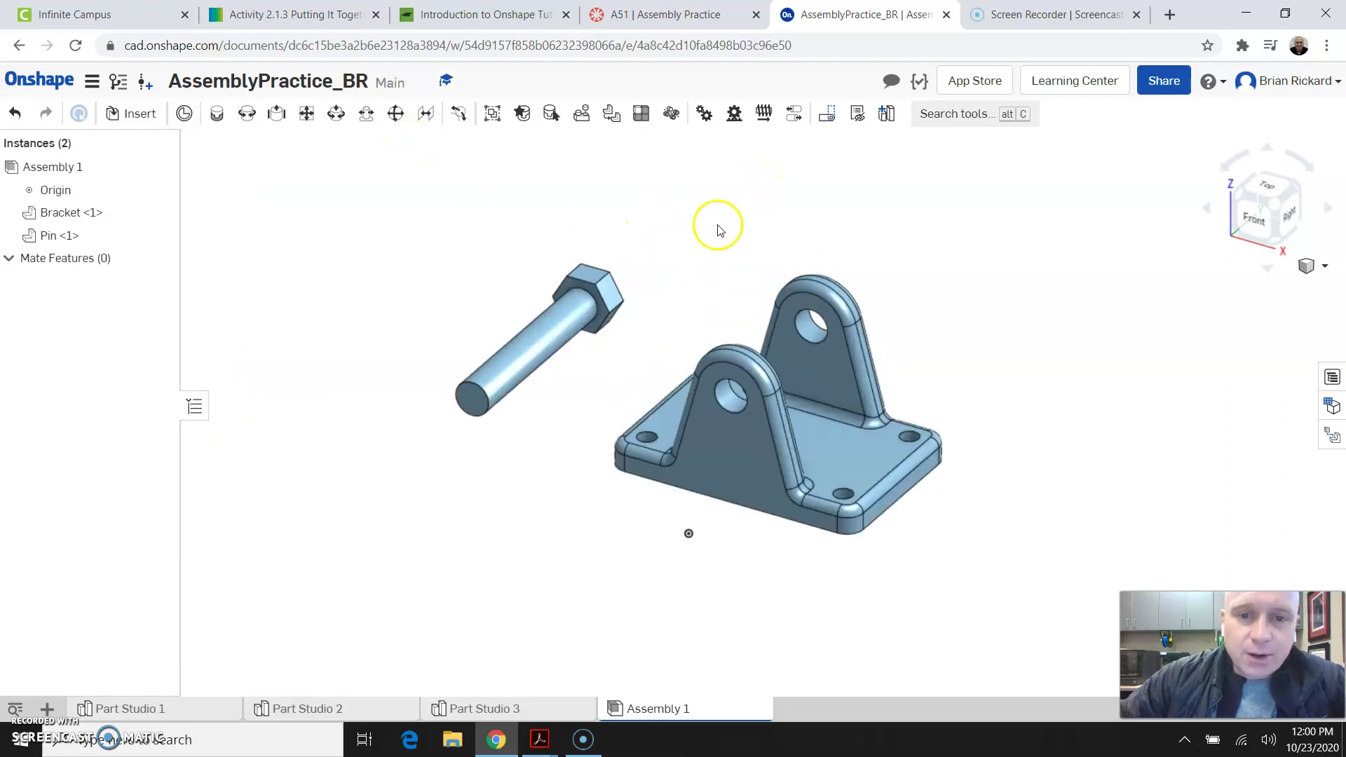
scroll(559, 212, up, 2)
scroll(561, 213, down, 2)
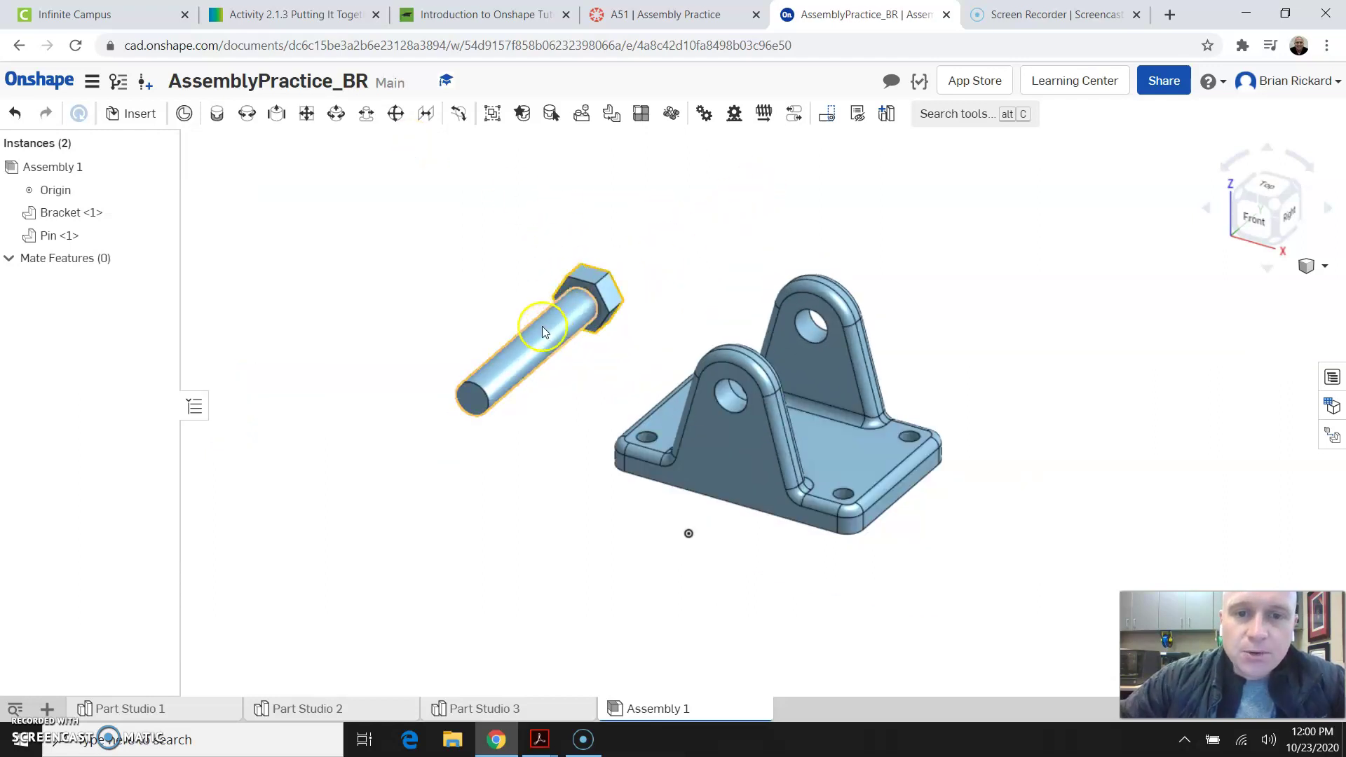
drag(570, 345, 346, 320)
drag(795, 479, 717, 470)
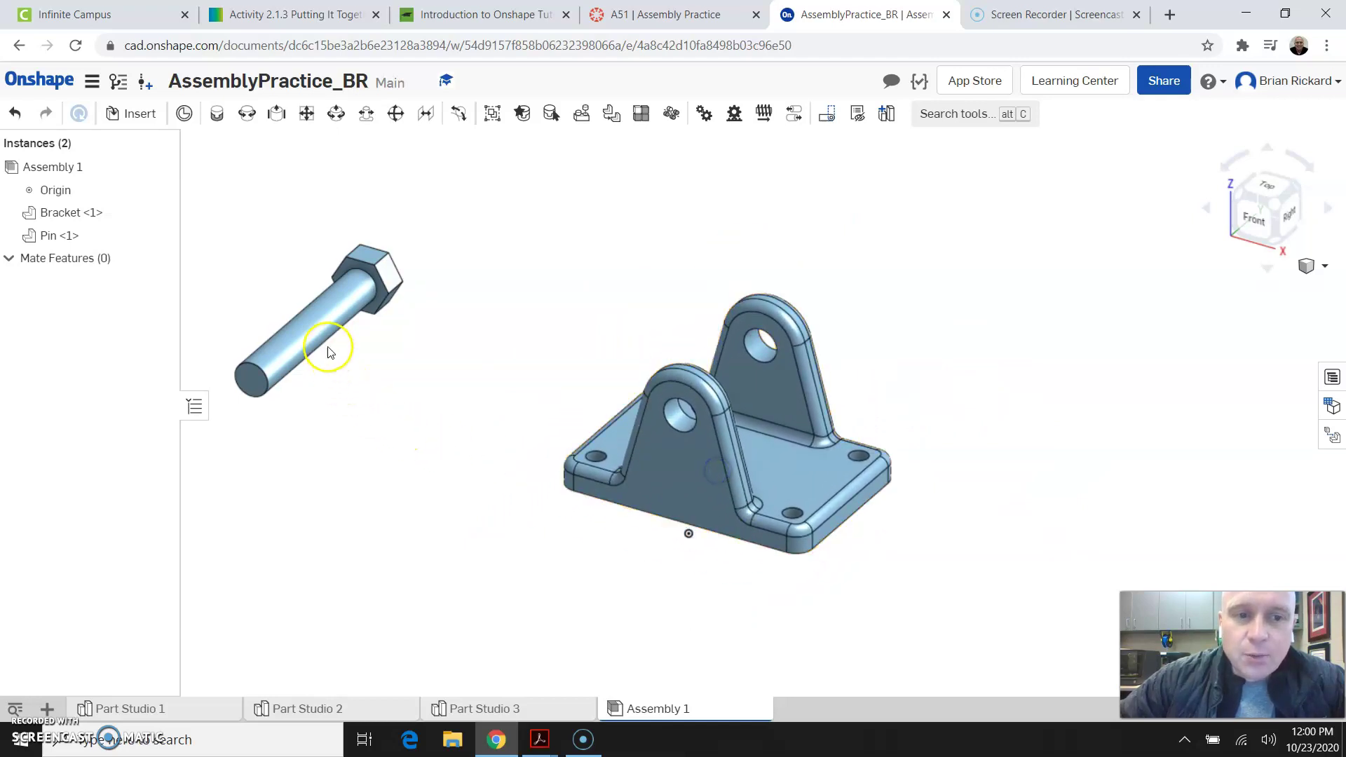
drag(486, 325, 489, 307)
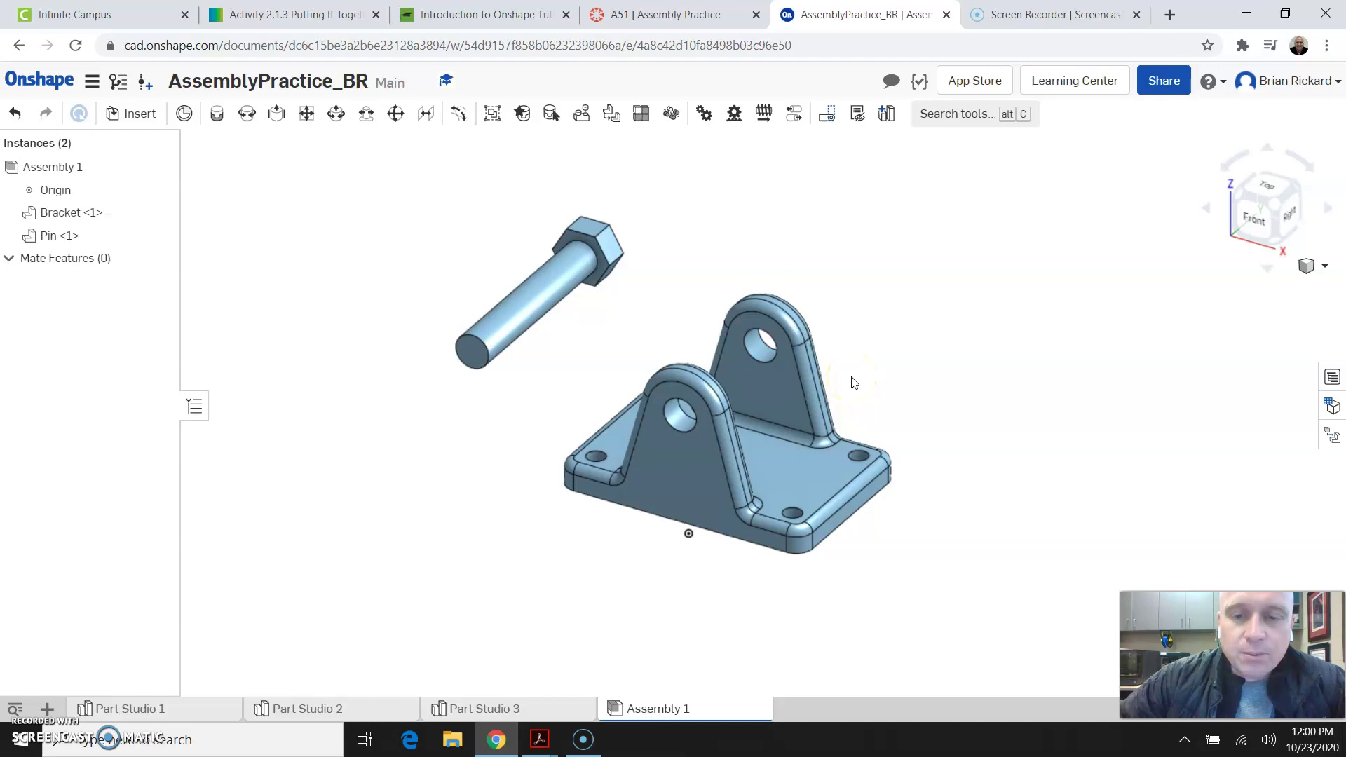
Step: Start a Fastened mate using the centre of the circle where the pin's shank meets the underside of its head
scroll(854, 383, up, 2)
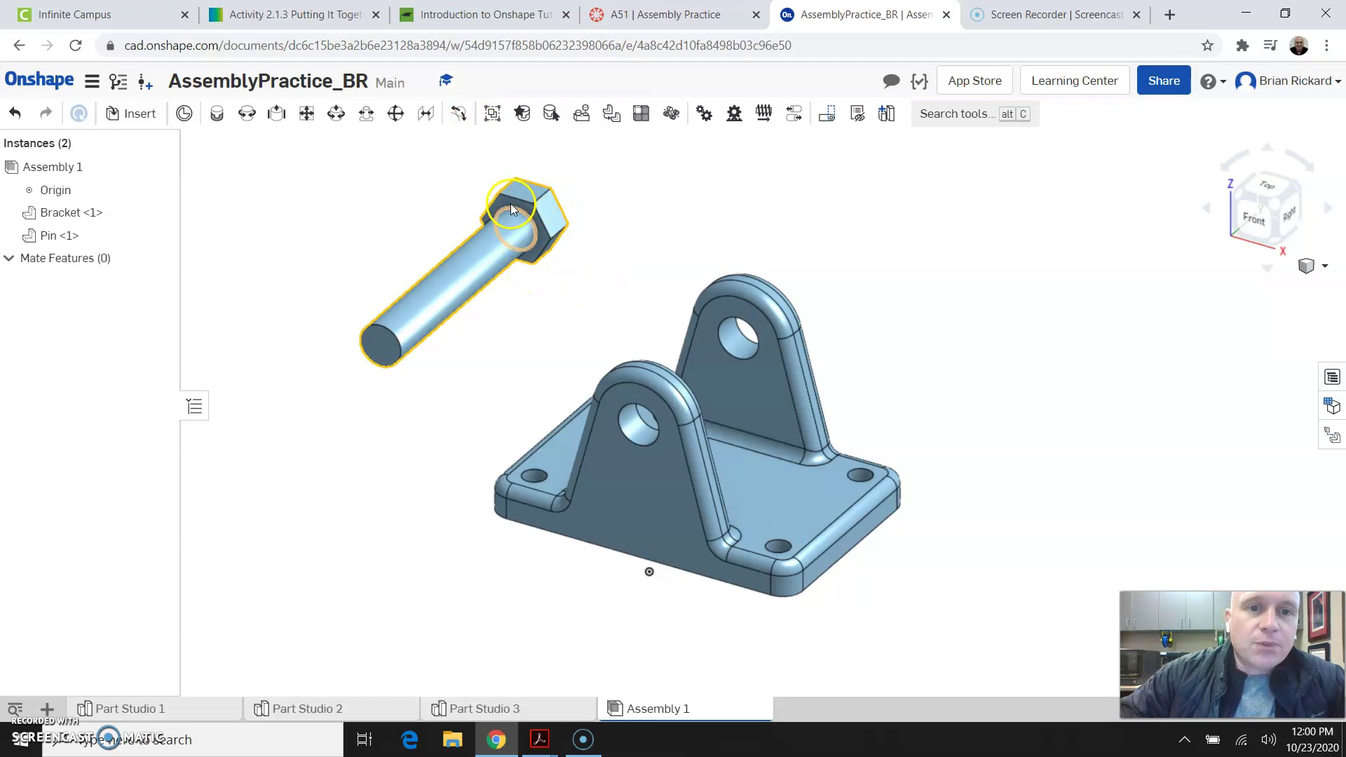
scroll(510, 204, up, 2)
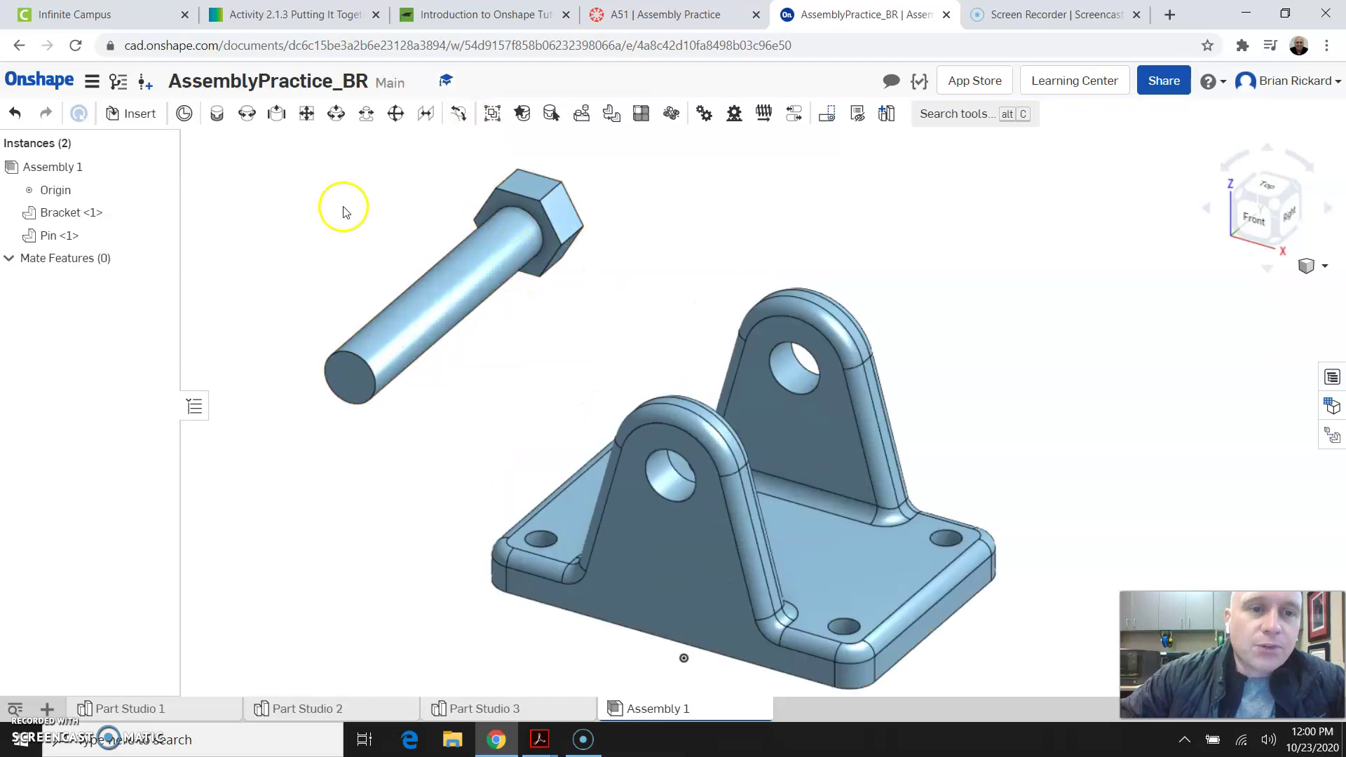
click(219, 118)
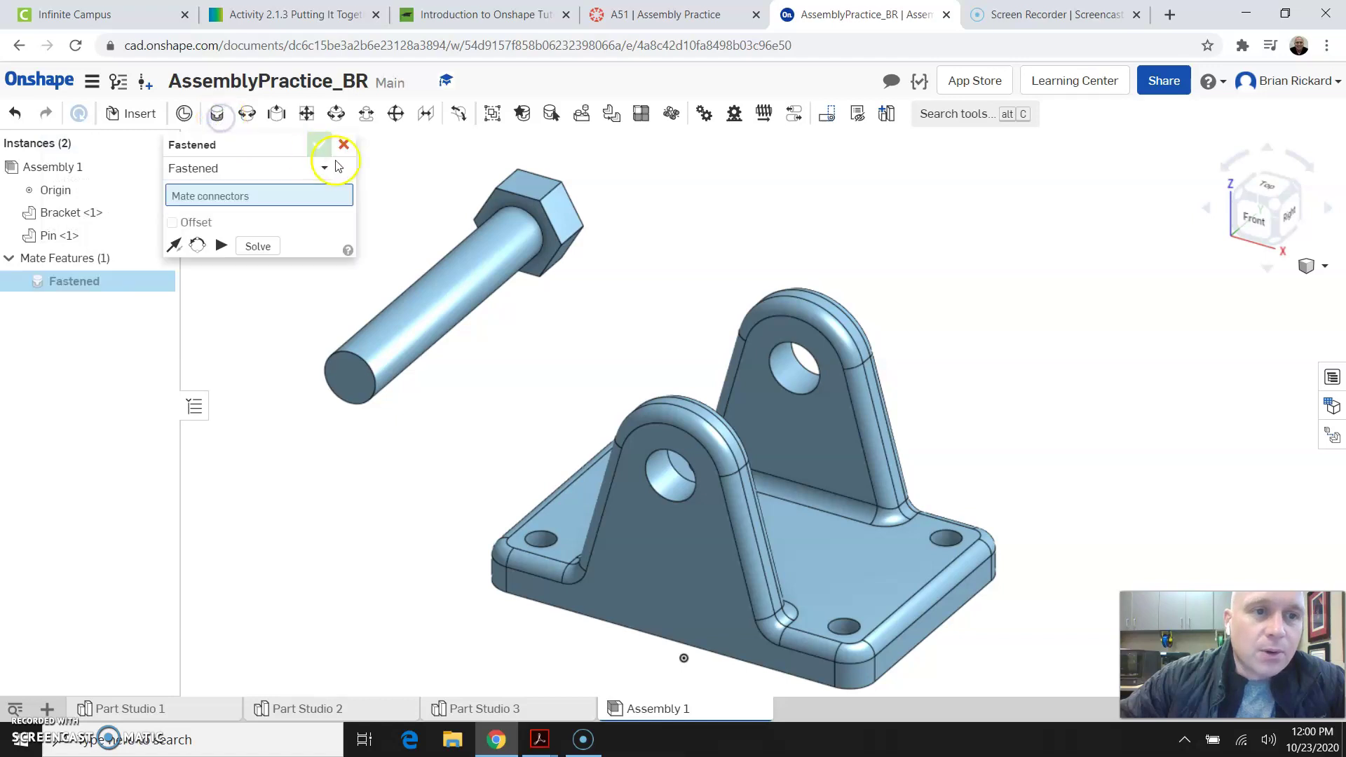
scroll(663, 230, up, 1)
scroll(663, 230, up, 1)
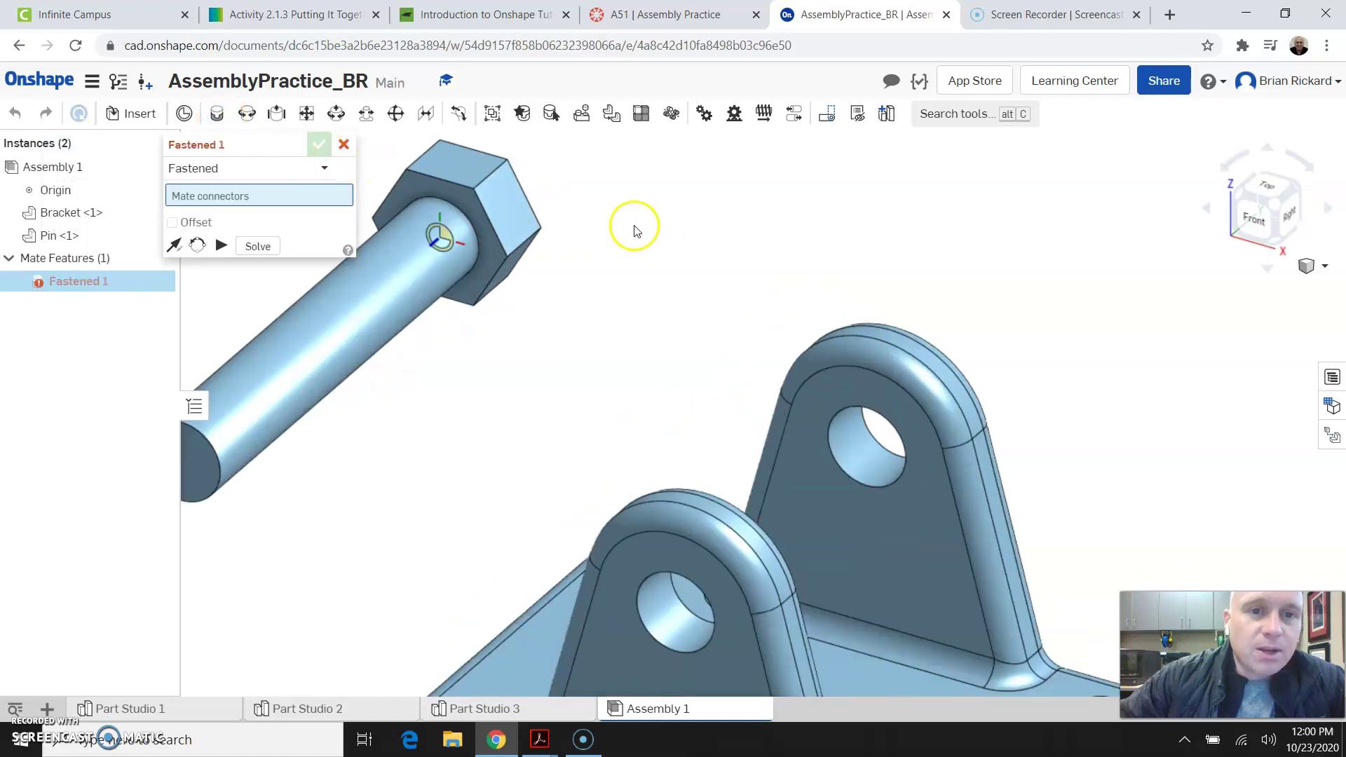
click(470, 232)
scroll(466, 355, down, 2)
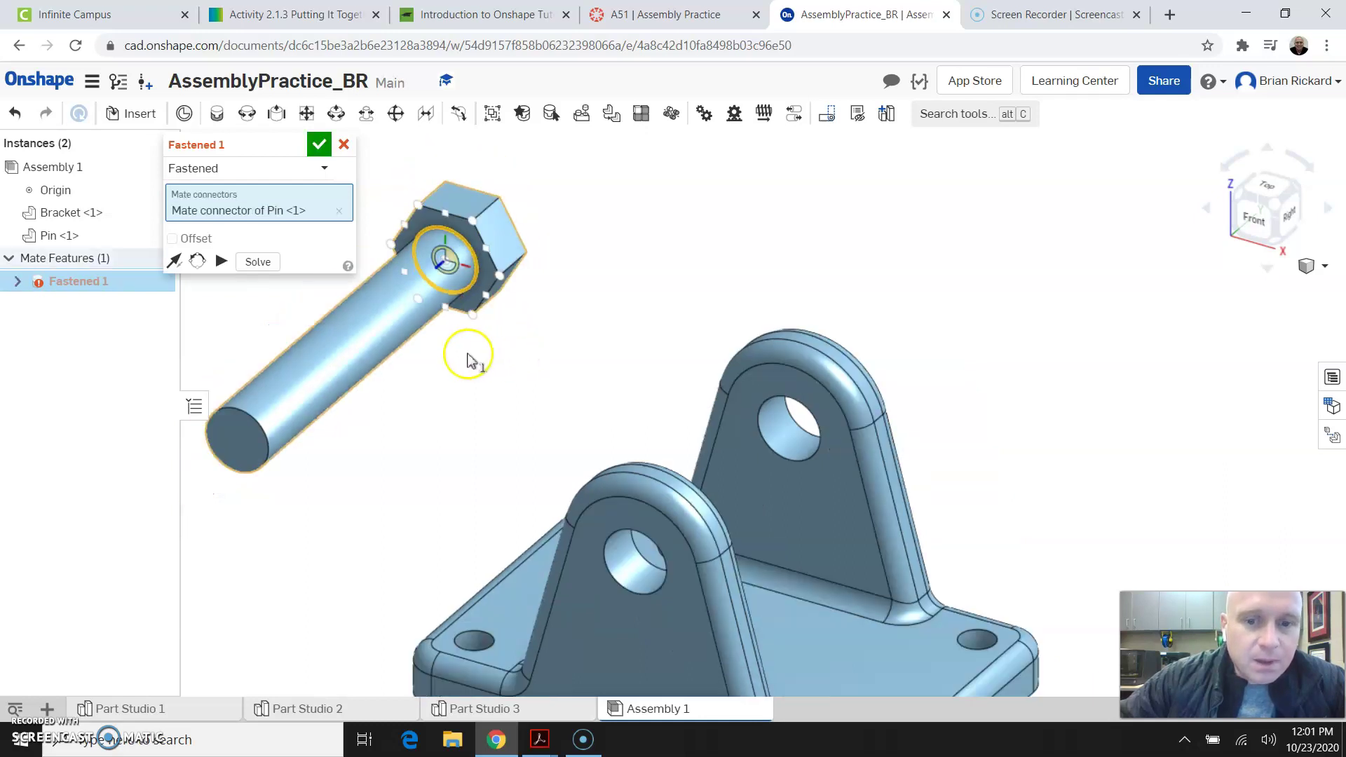
Step: Select the centre of the outer hole edge on the bracket's front lug as the second mate connector
scroll(672, 612, up, 2)
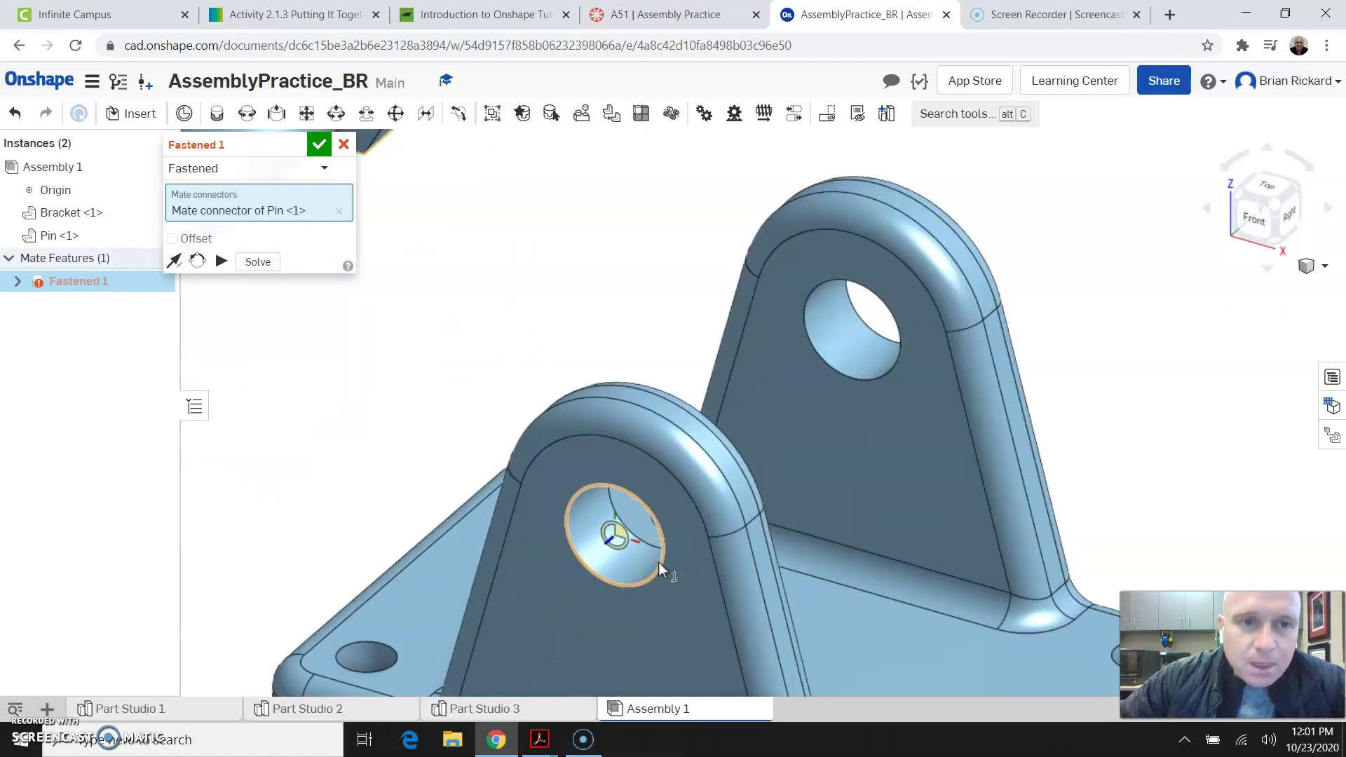
scroll(659, 563, down, 1)
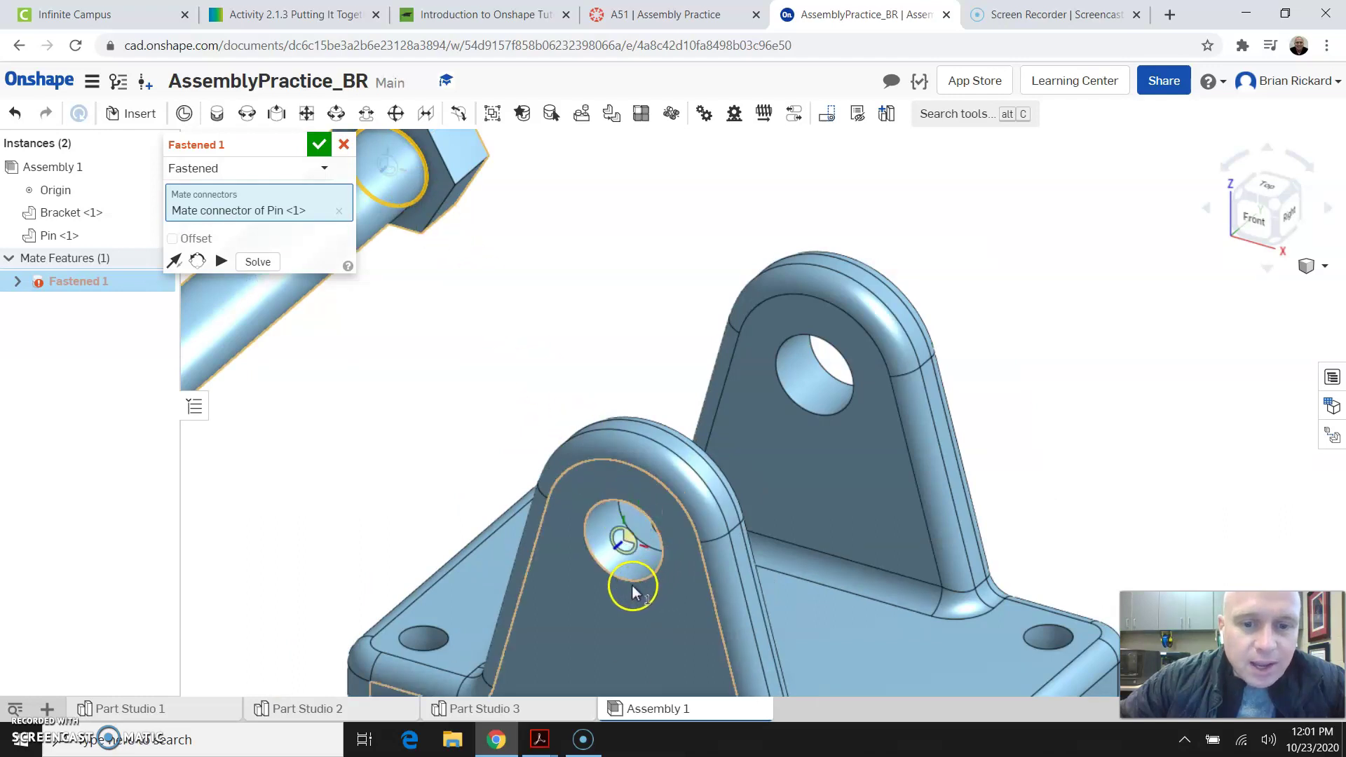
scroll(638, 581, up, 4)
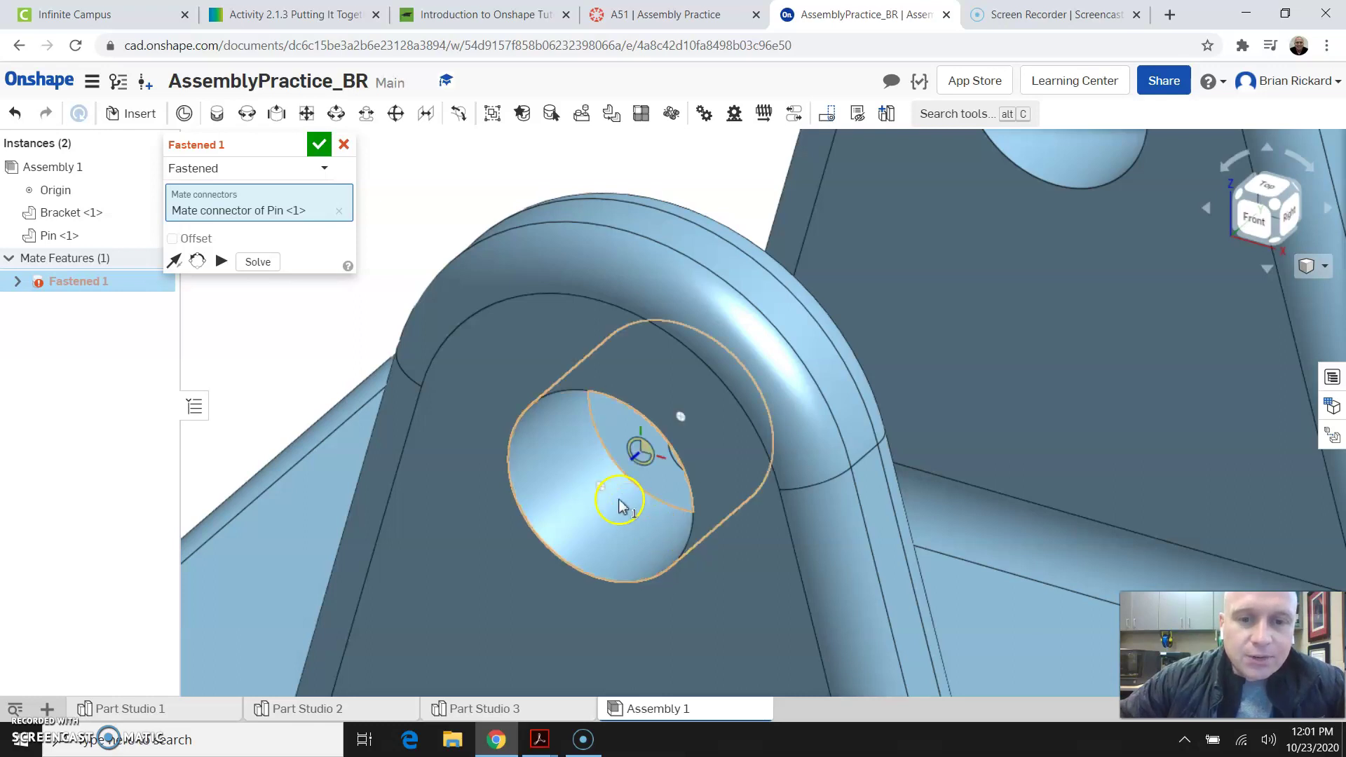
click(678, 560)
scroll(677, 563, down, 5)
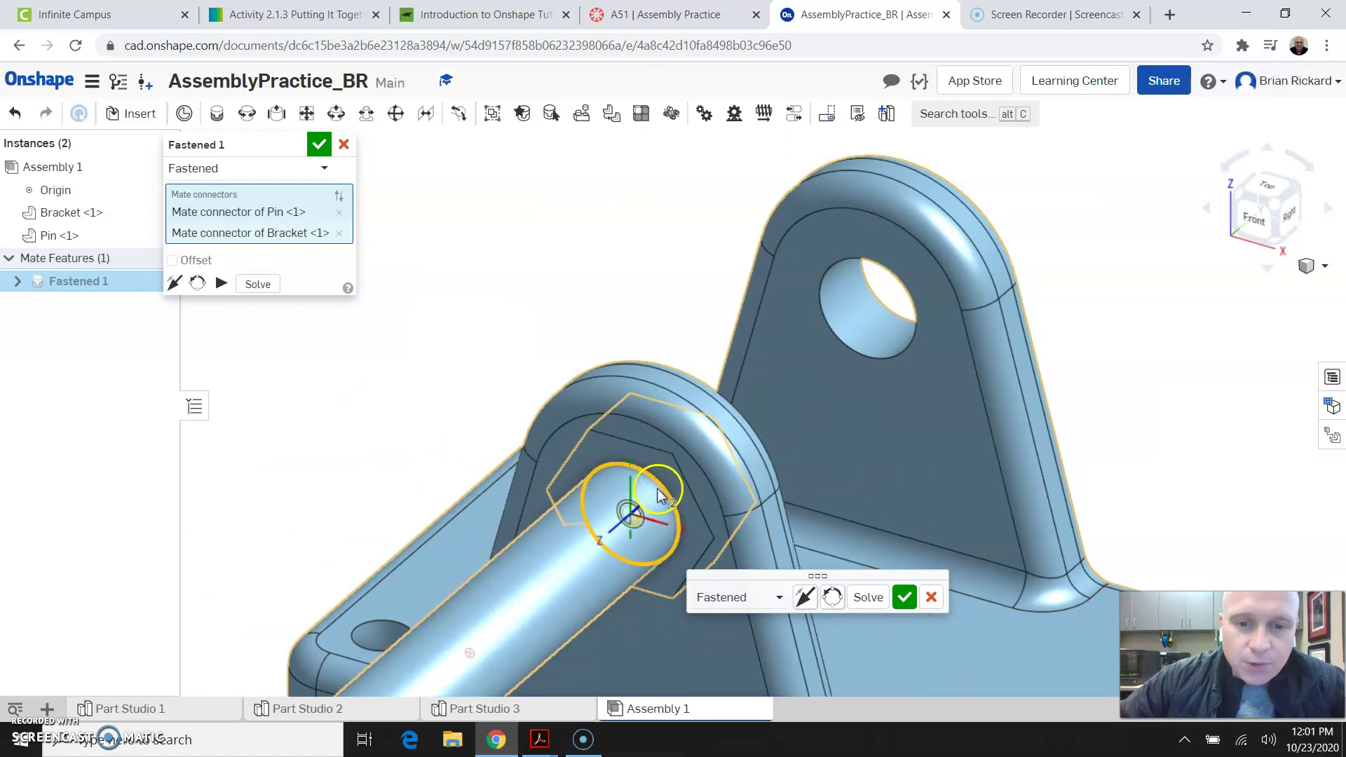
click(622, 529)
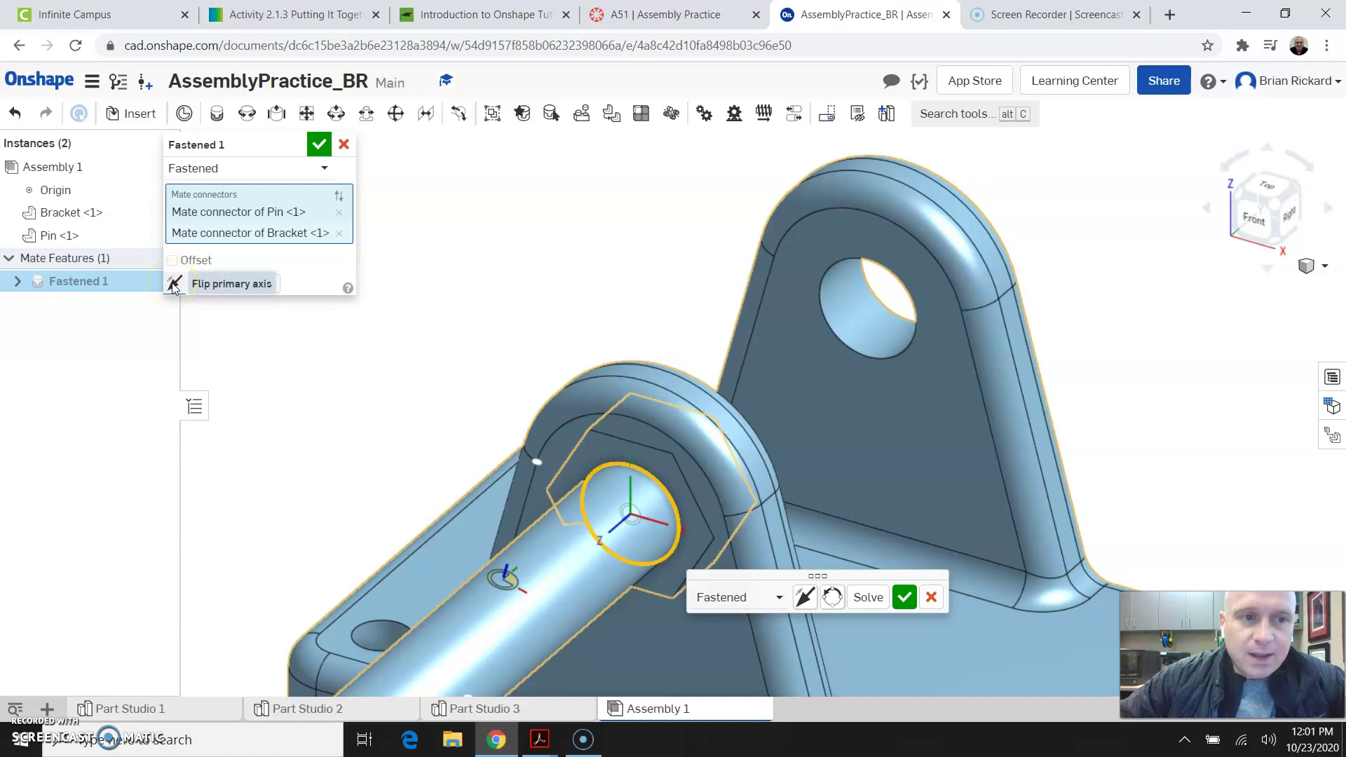
Step: Flip the mate's primary axis so the pin runs through both bracket lugs, and accept the Fastened mate
click(174, 284)
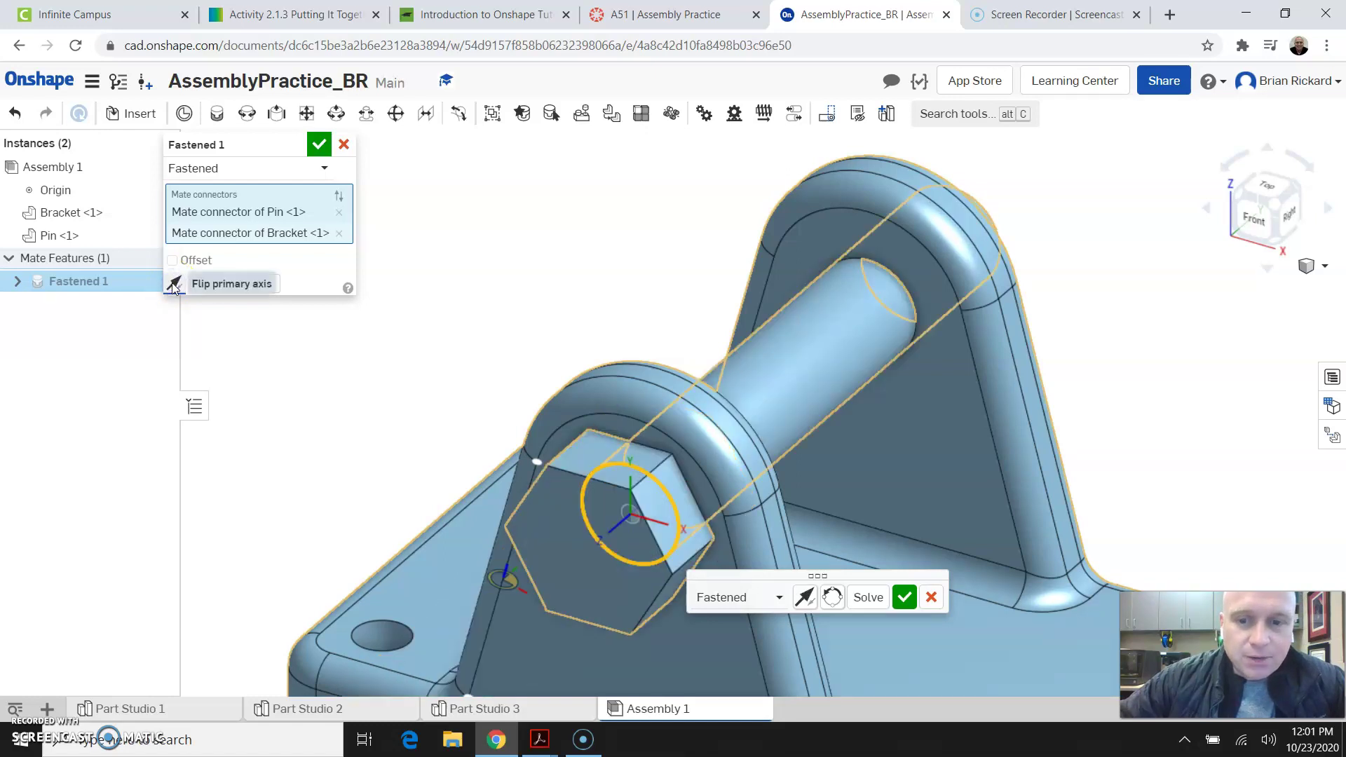
click(318, 153)
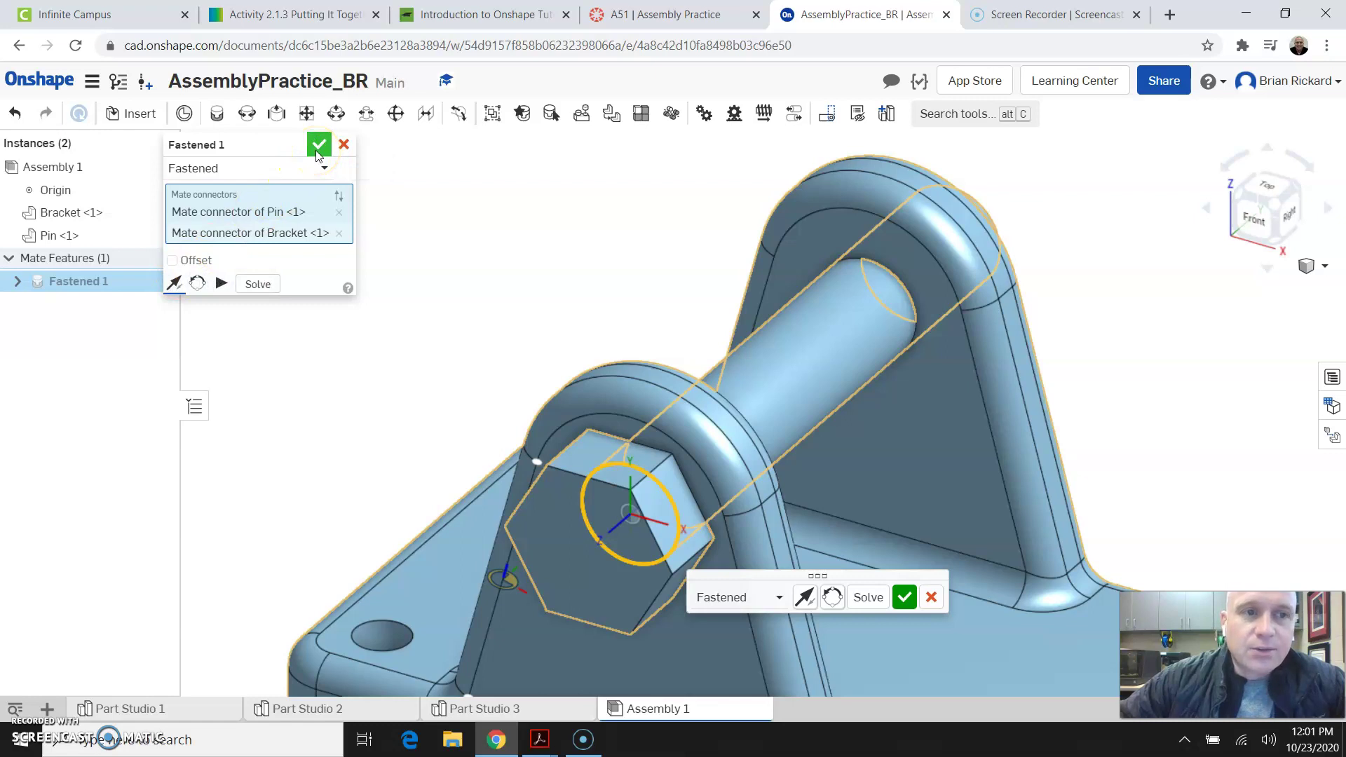
click(318, 152)
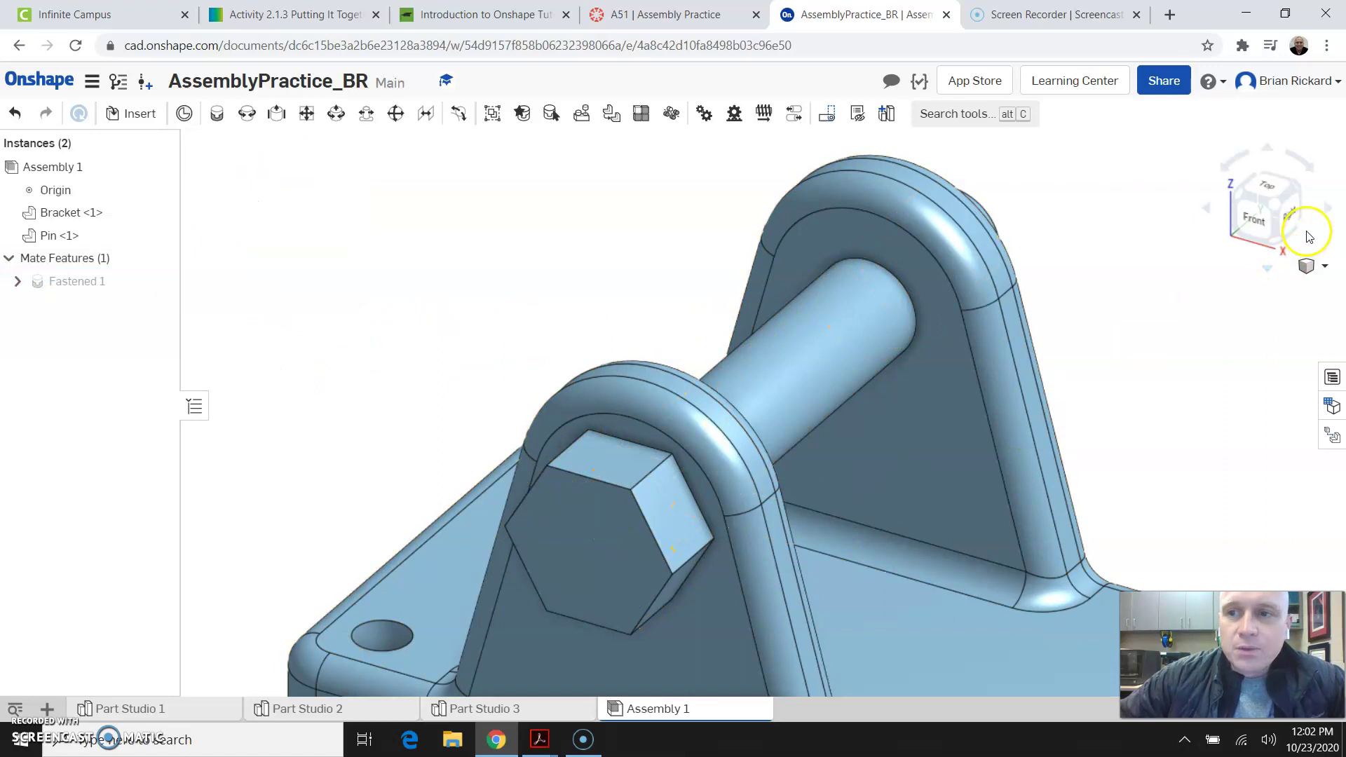
Step: Inspect the mated pin and bracket, reopen the Fastened mate for editing, and animate its degree of freedom
right_drag(1091, 406, 1076, 369)
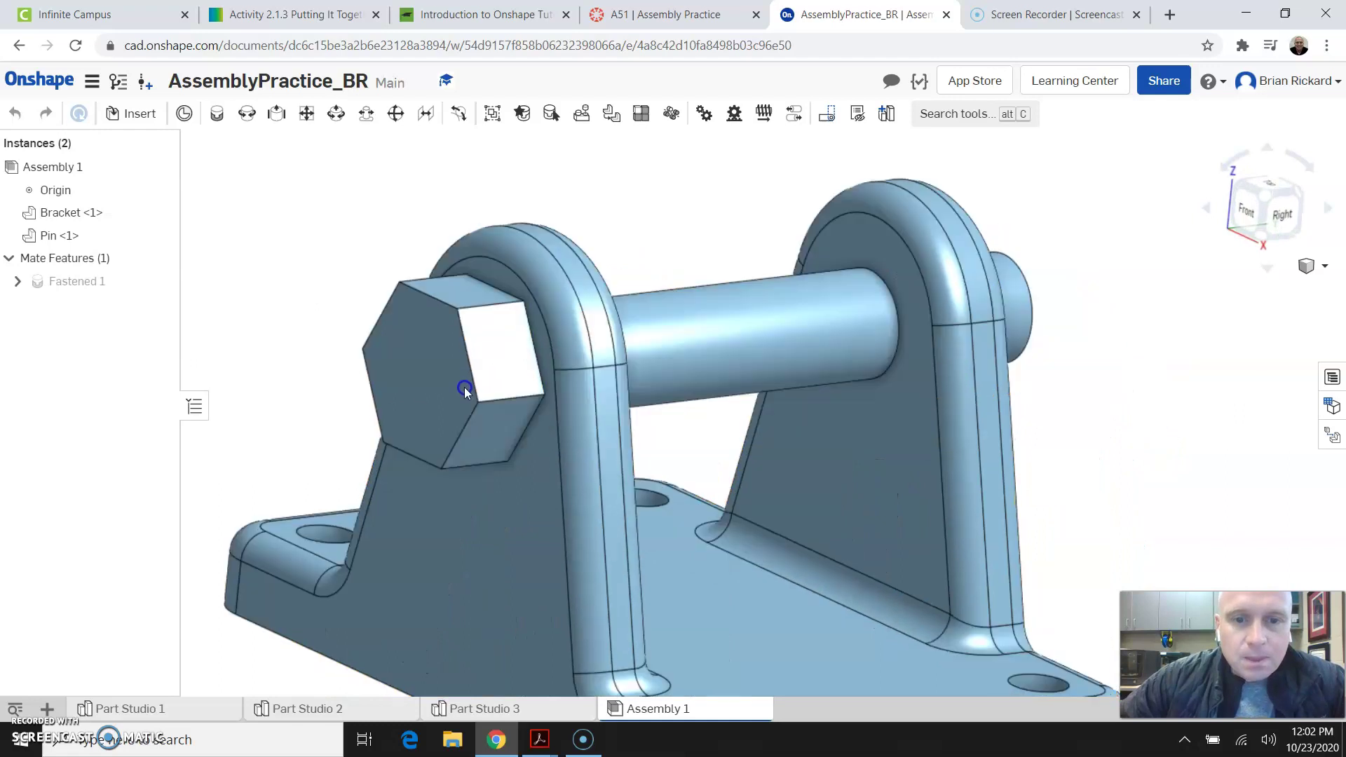
scroll(845, 405, down, 5)
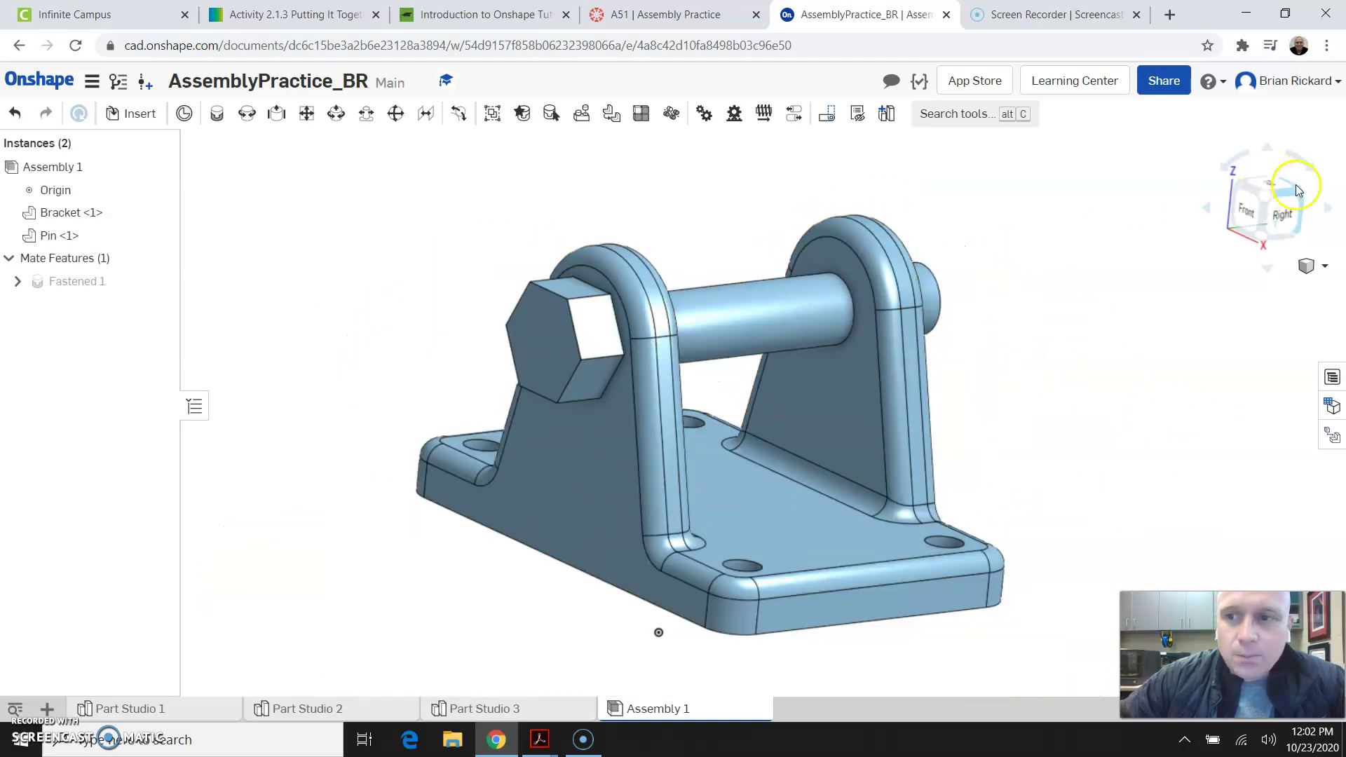
click(1268, 200)
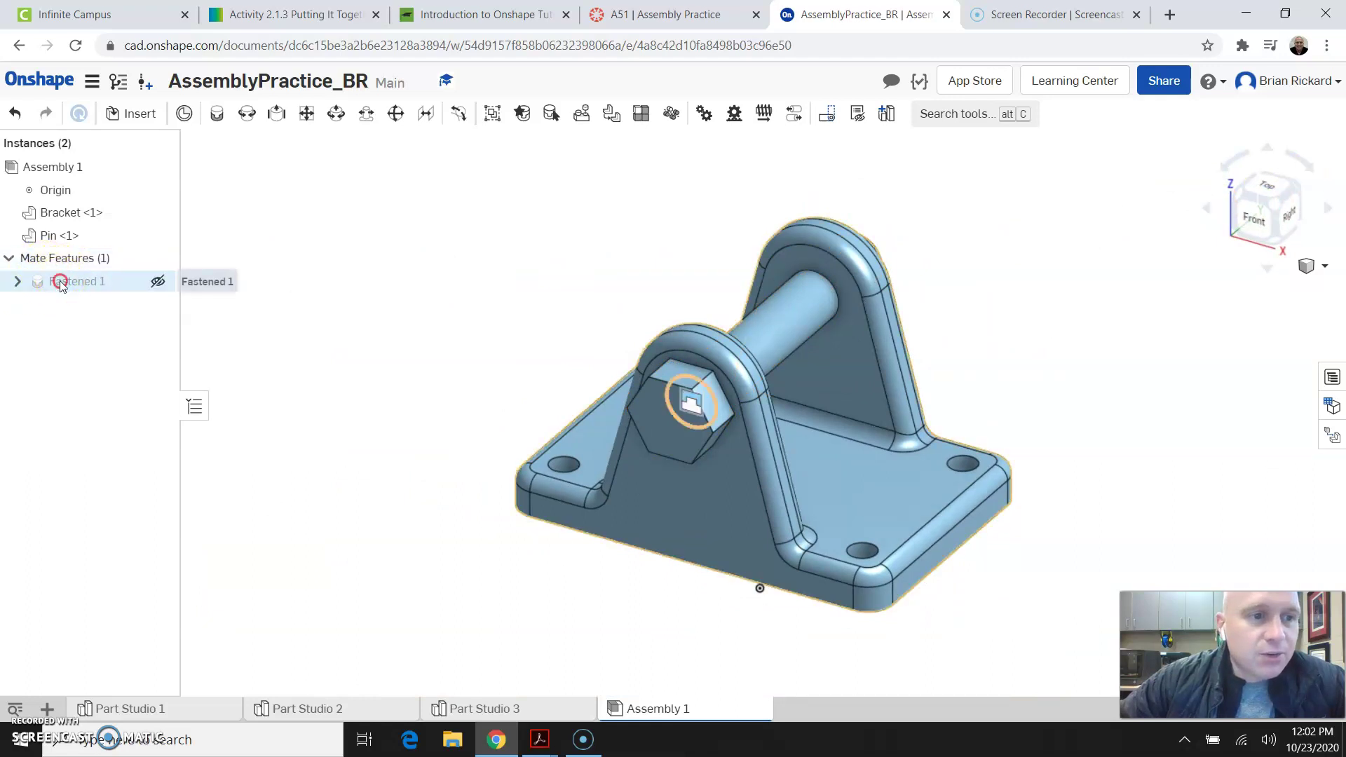
right_click(61, 282)
click(84, 313)
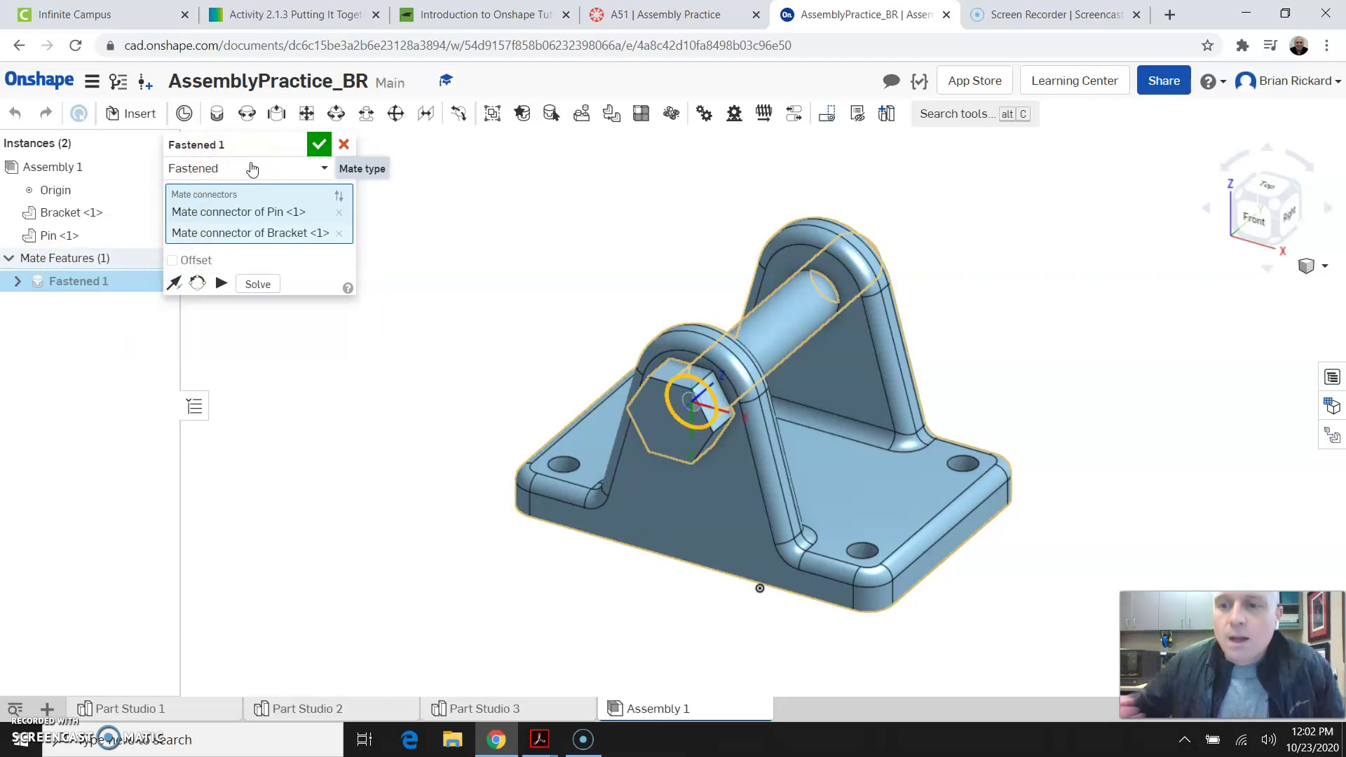
click(225, 286)
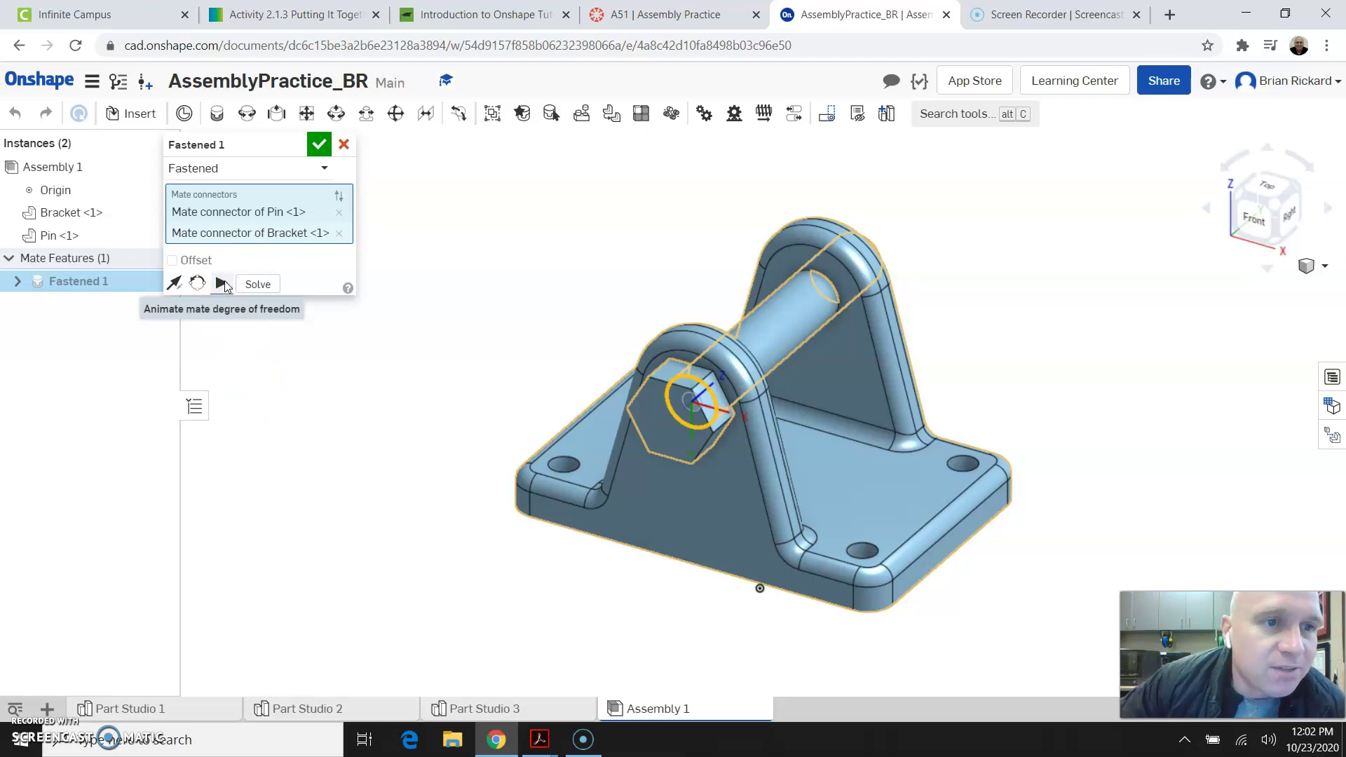
Step: Change the mate type between pin and bracket to Revolute and animate its degree of freedom
click(325, 169)
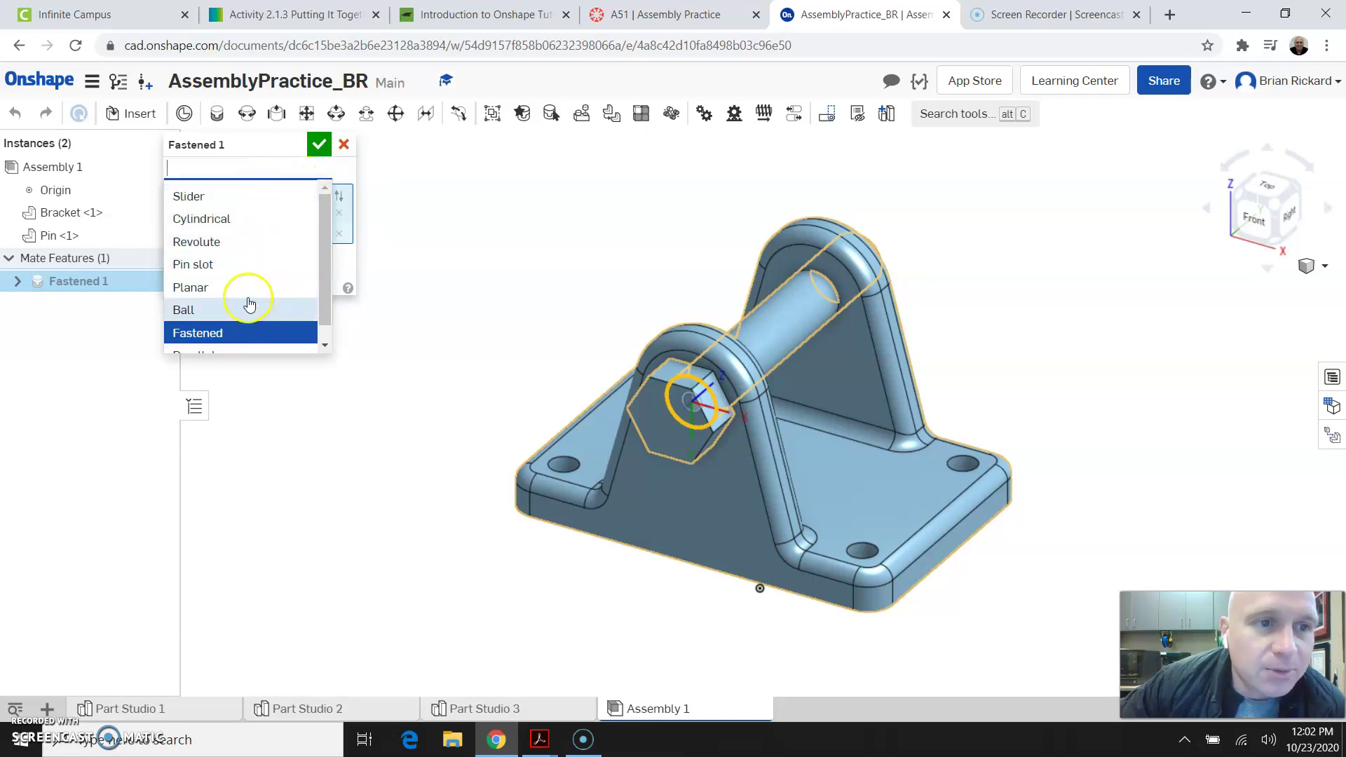
scroll(245, 326, down, 1)
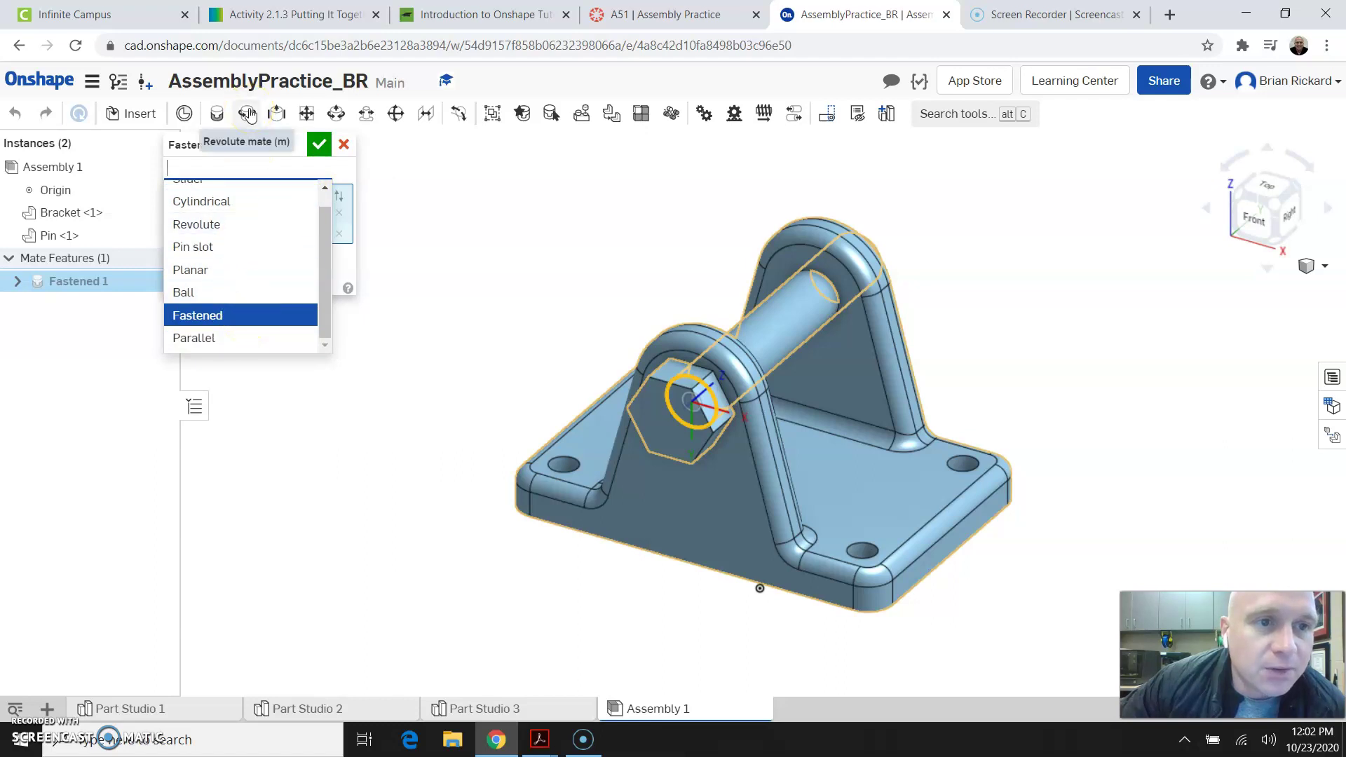
click(199, 224)
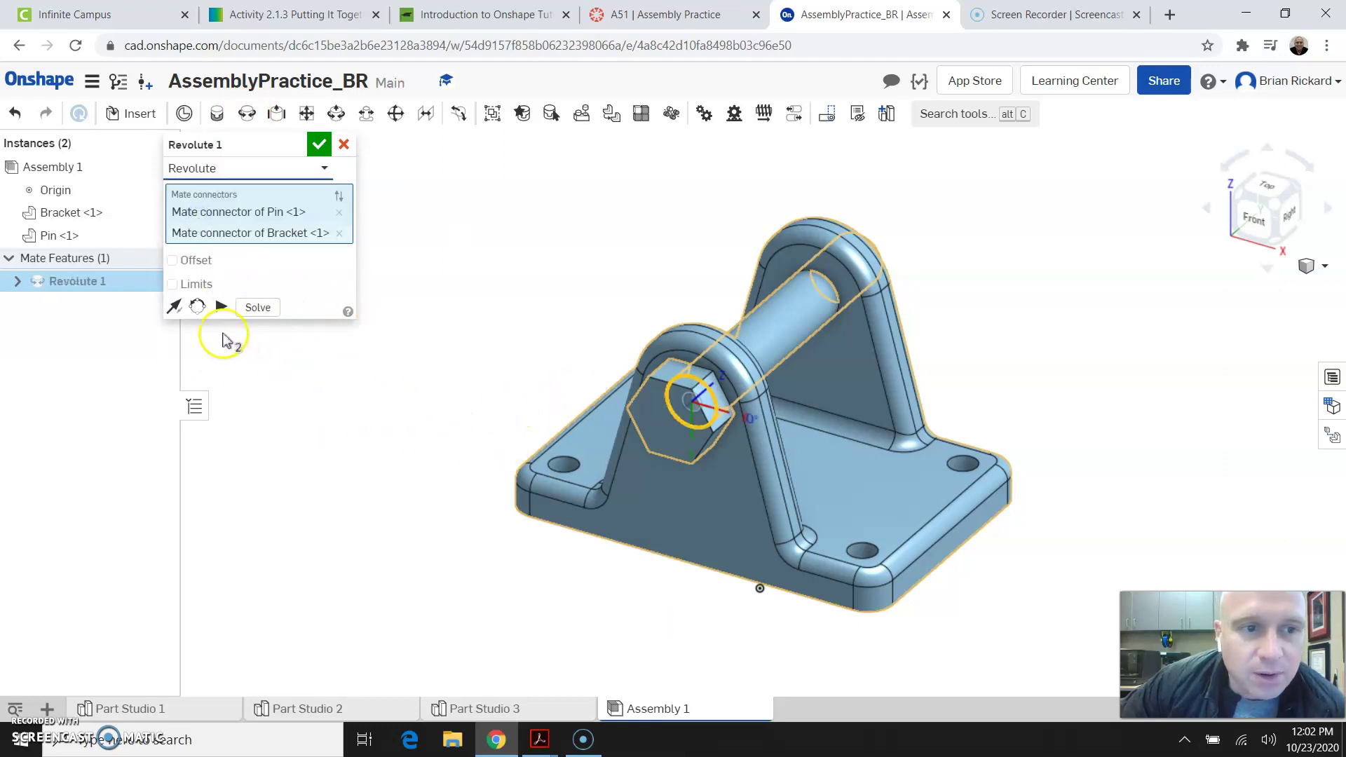
click(221, 308)
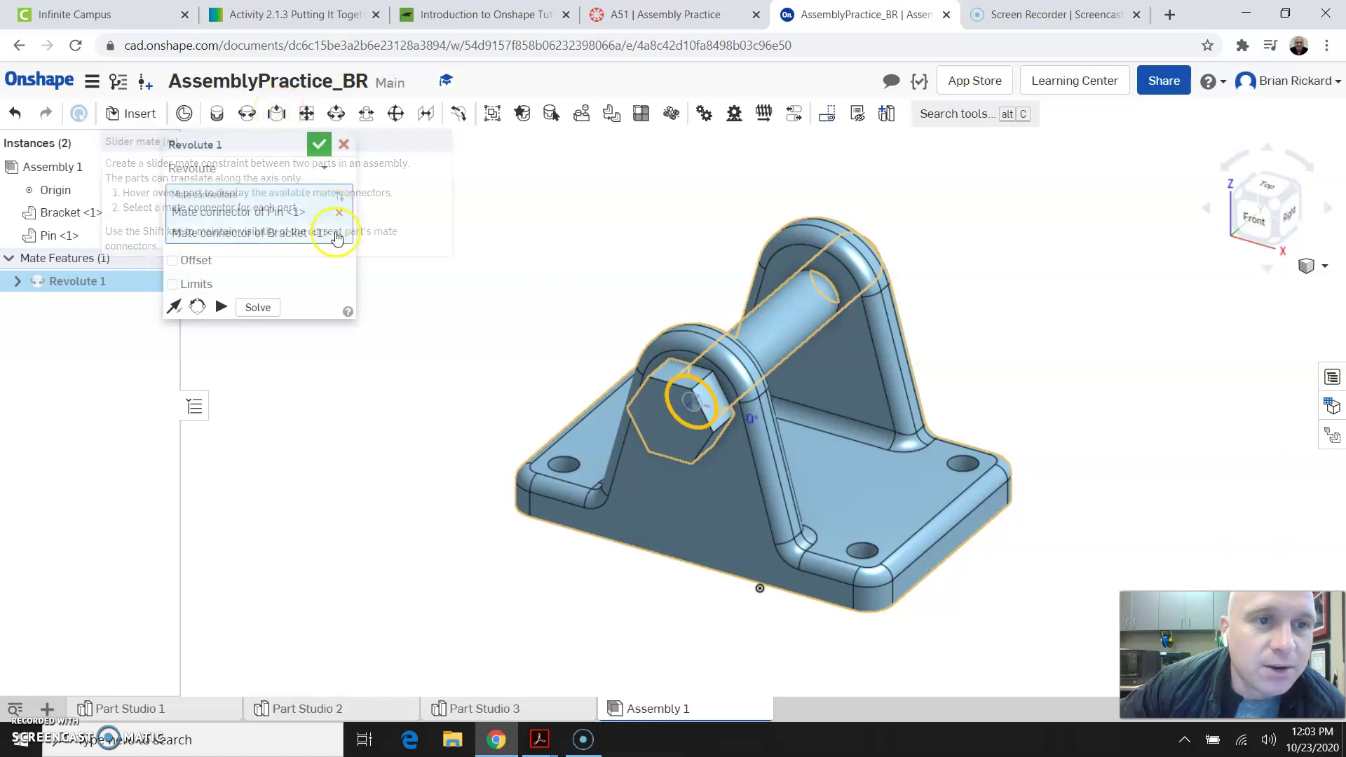
Step: Change the mate type between pin and bracket to Slider and animate its degree of freedom
click(326, 170)
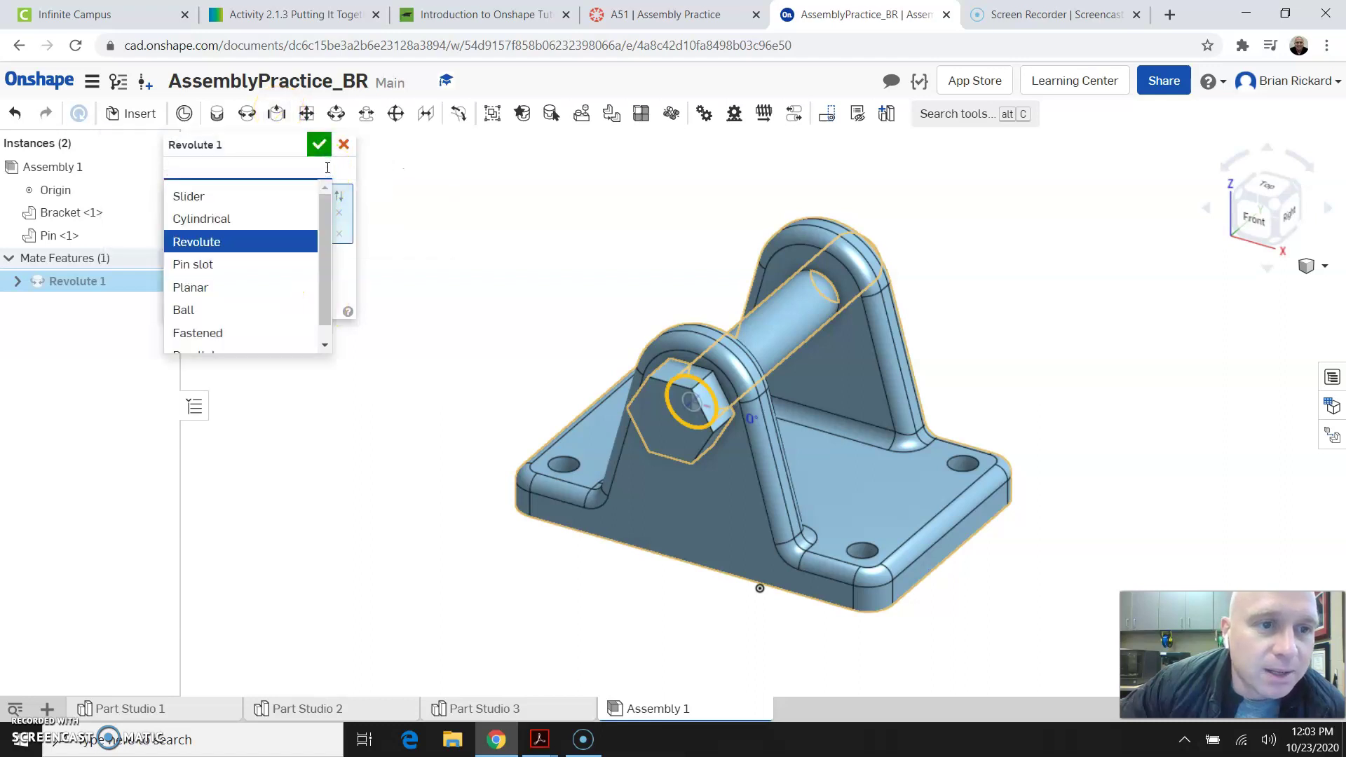
click(233, 196)
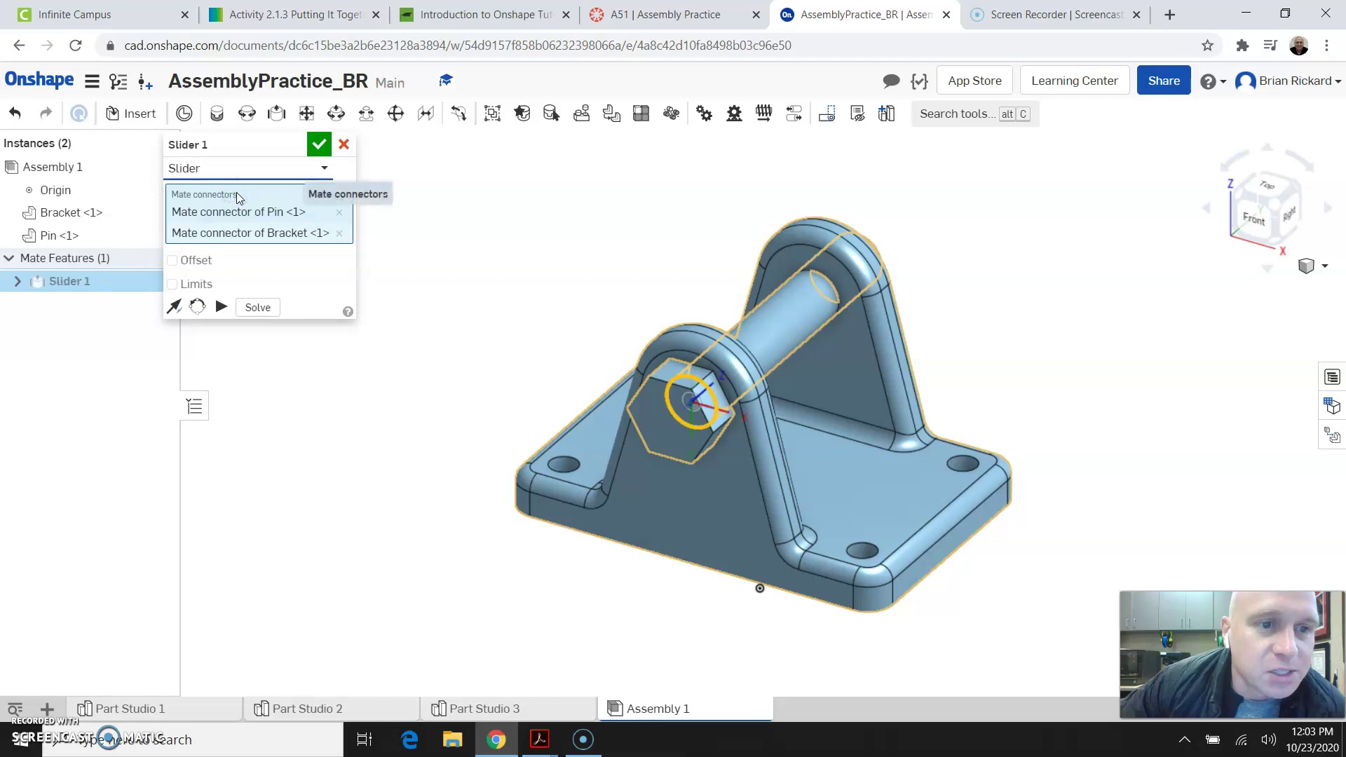
click(225, 315)
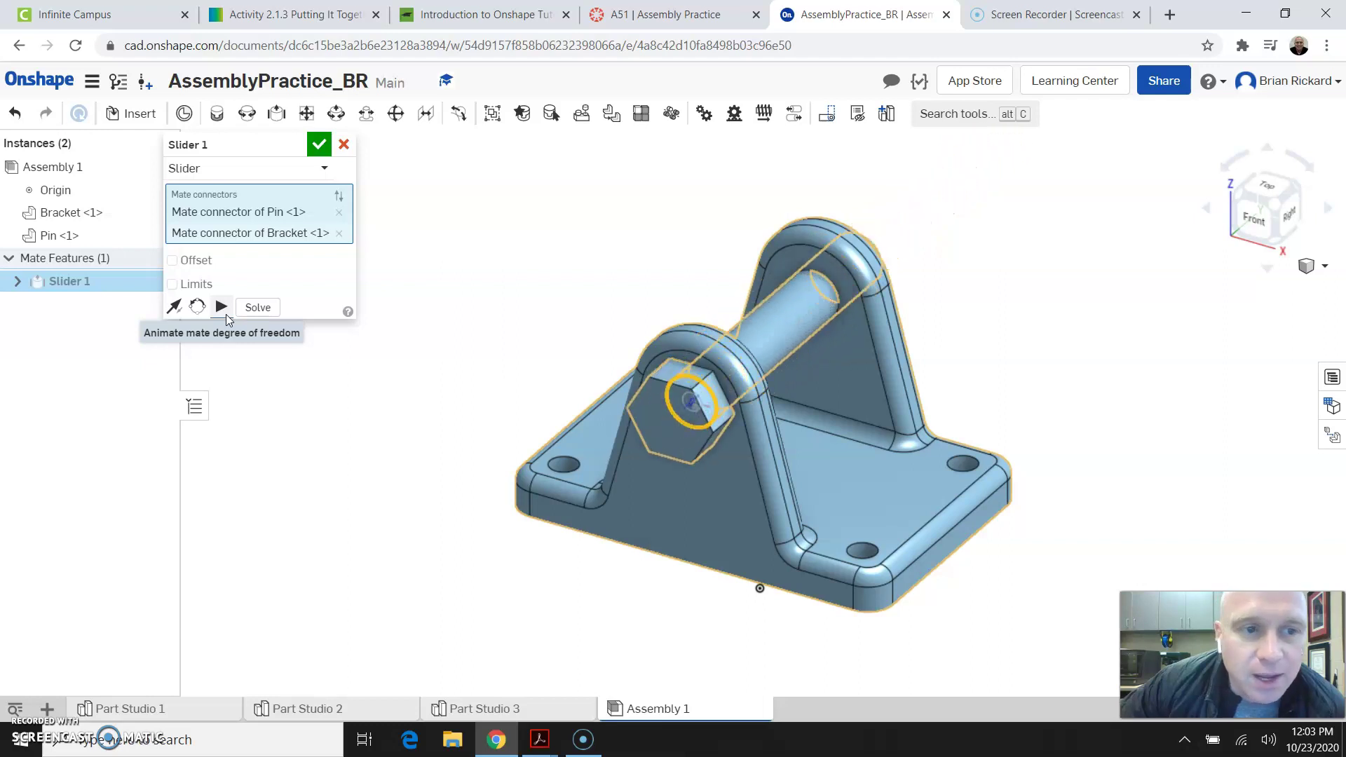
Step: Enable limits and offset for the Slider mate and set the X offset to 10 mm
click(196, 285)
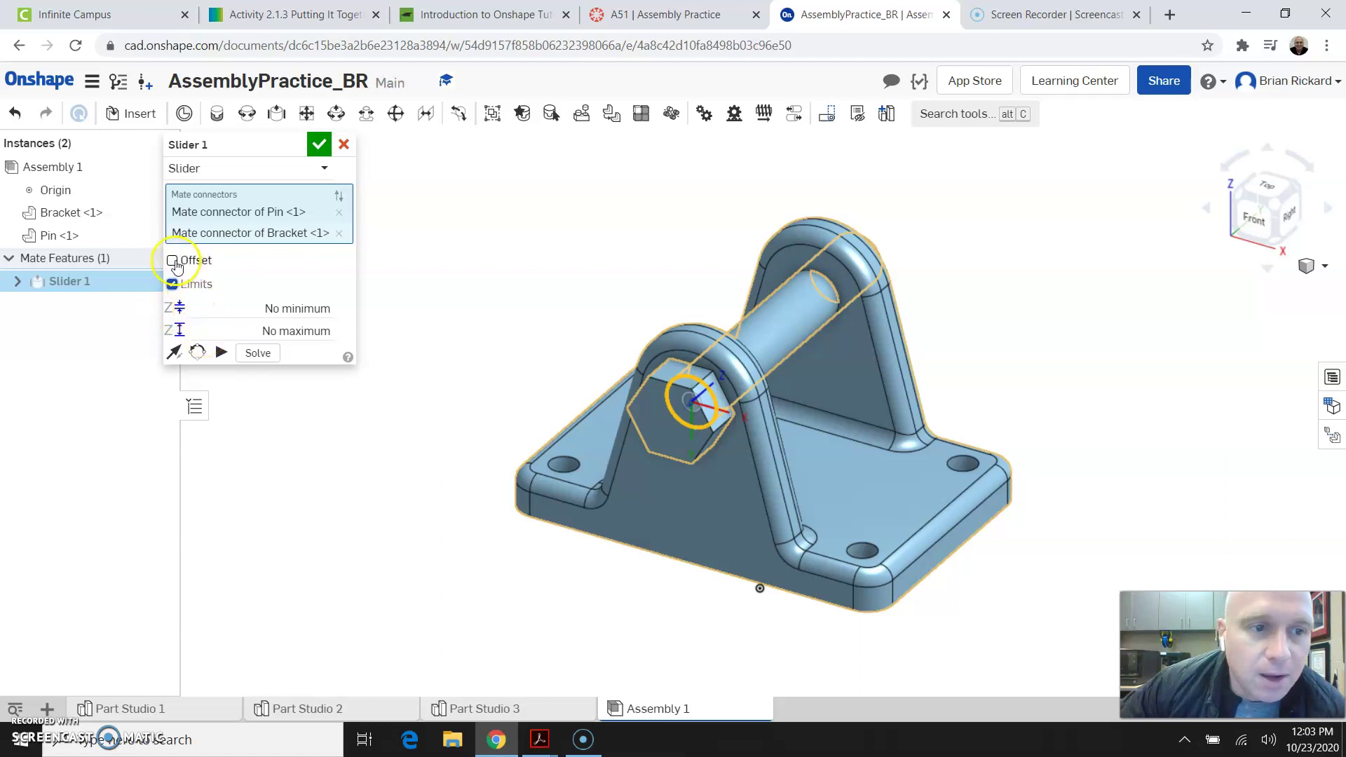
click(173, 261)
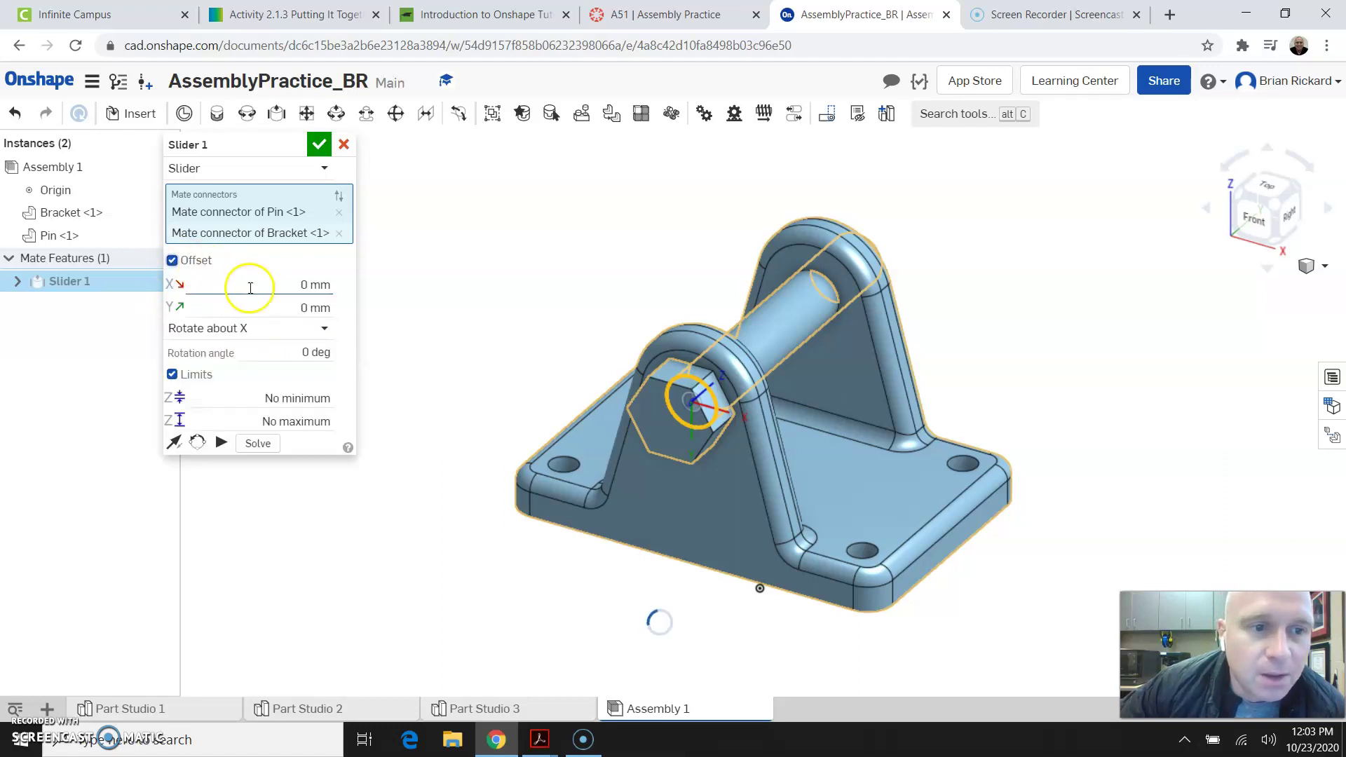
click(252, 287)
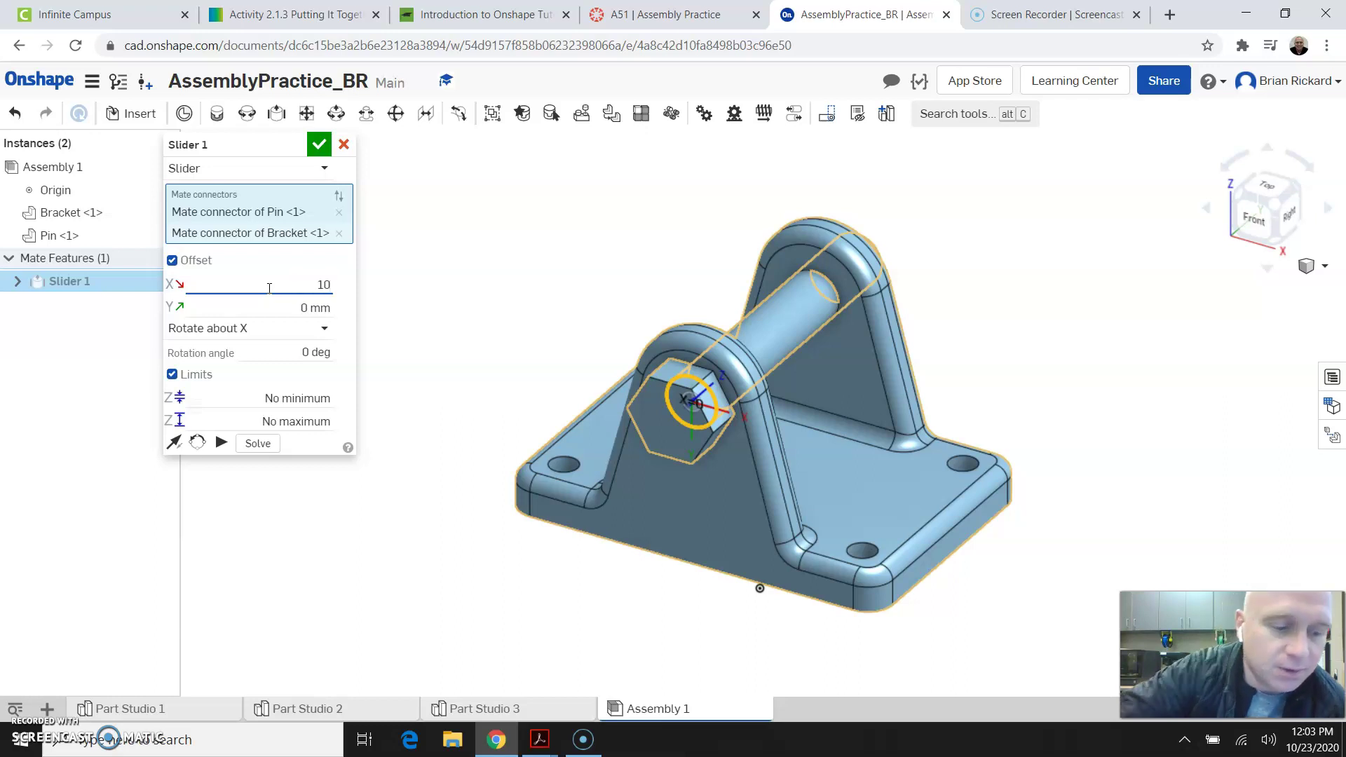
key(Tab)
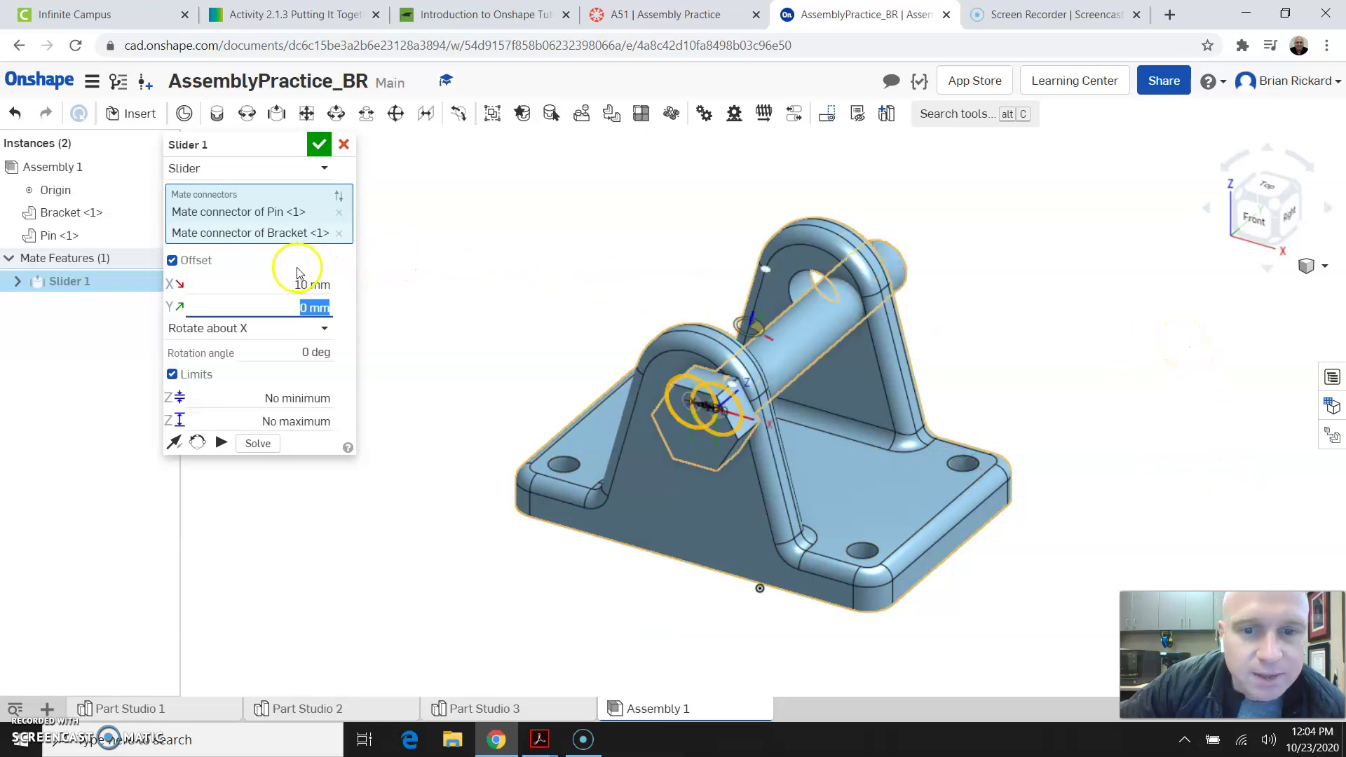
Step: Set the Slider mate's X offset to 0 mm
click(313, 286)
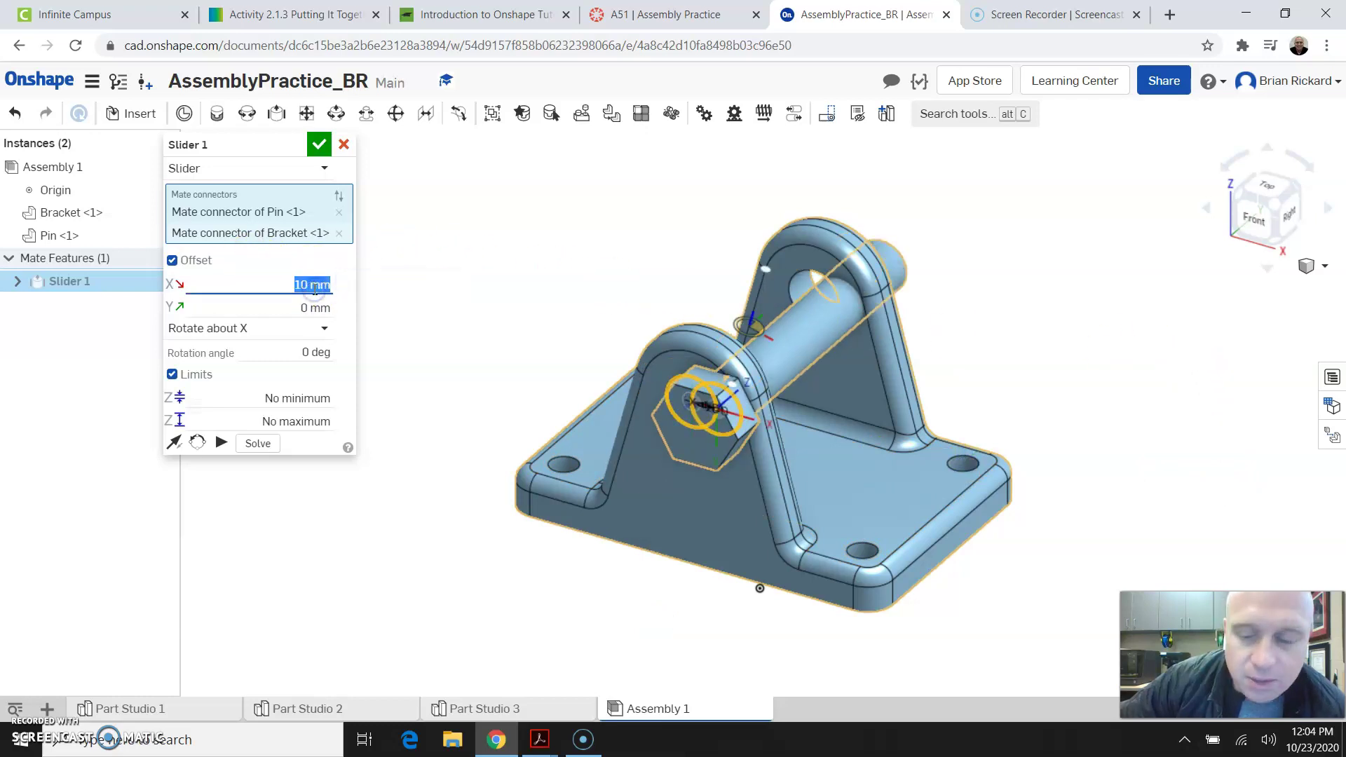
text(0)
key(Tab)
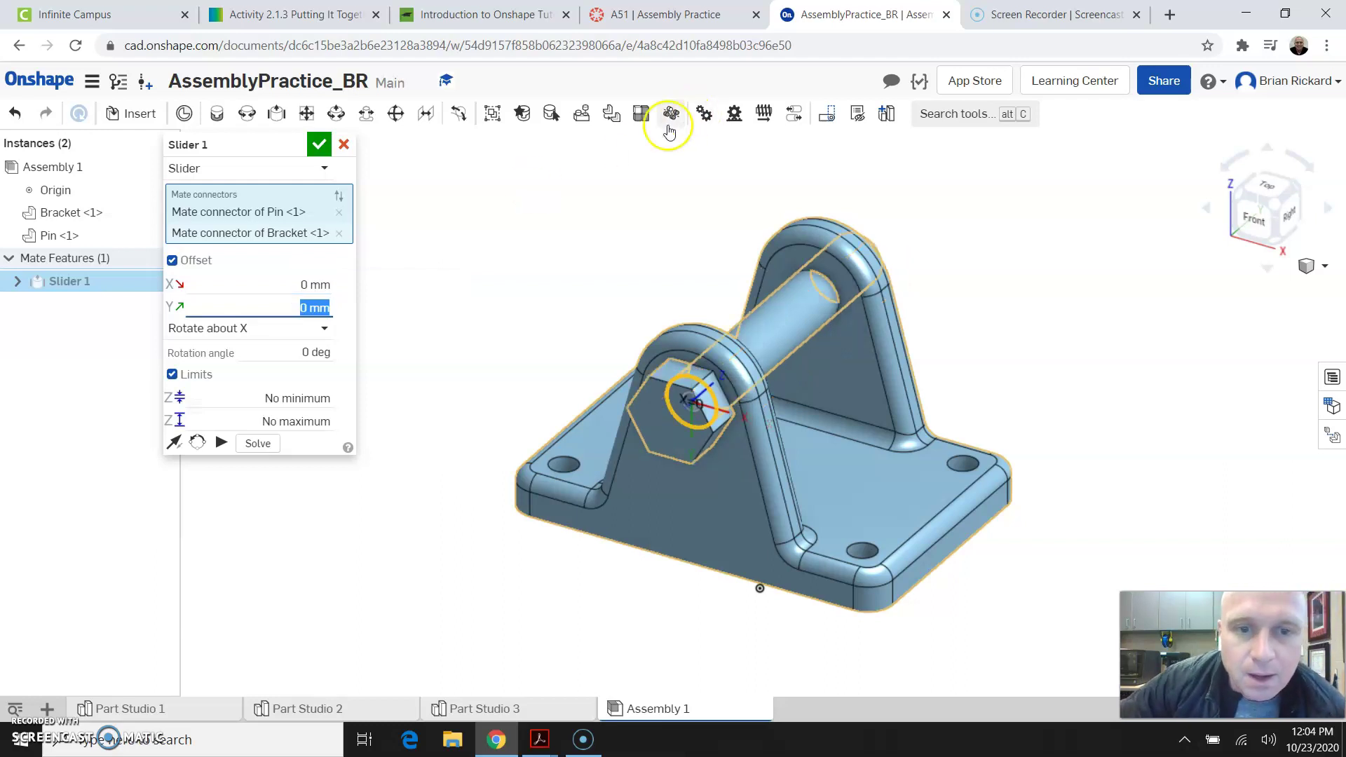
Step: Change the mate type between pin and bracket to Planar and animate its degrees of freedom
click(323, 170)
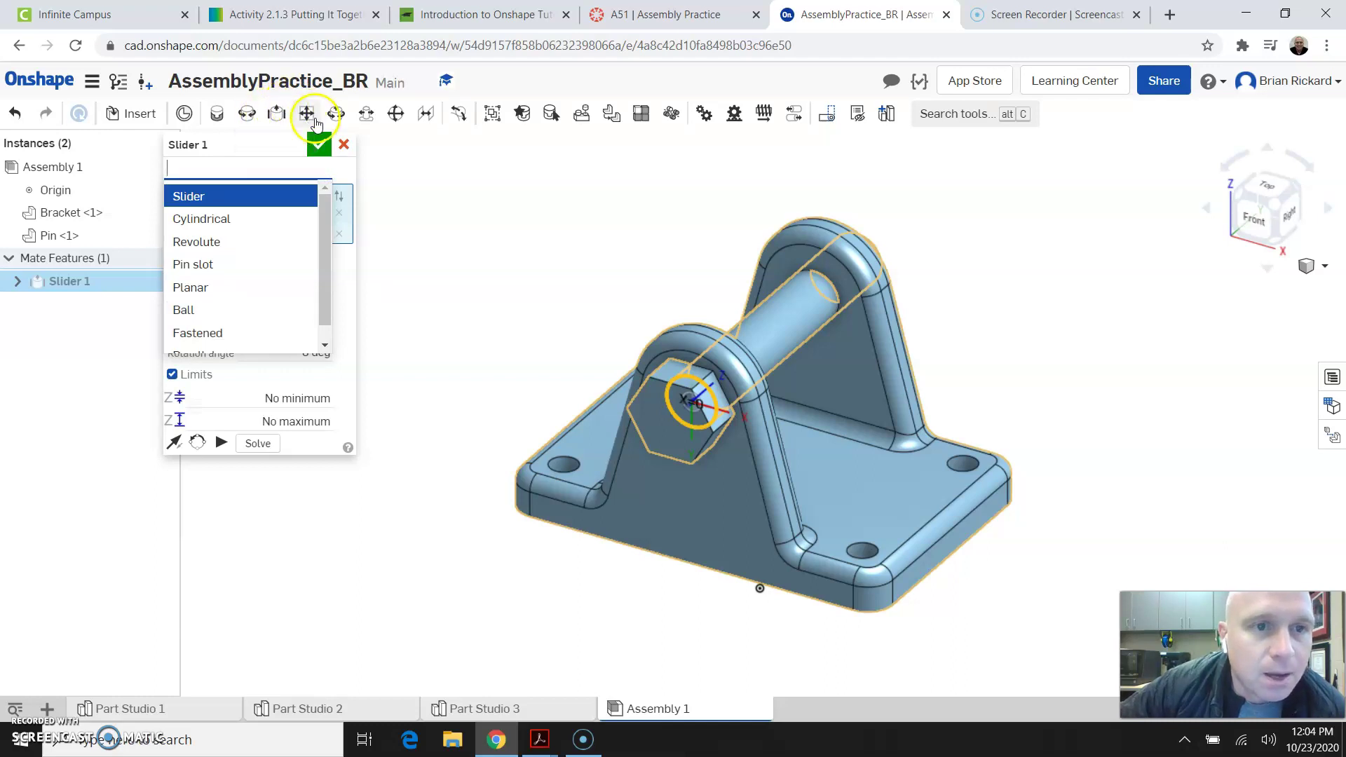
click(259, 288)
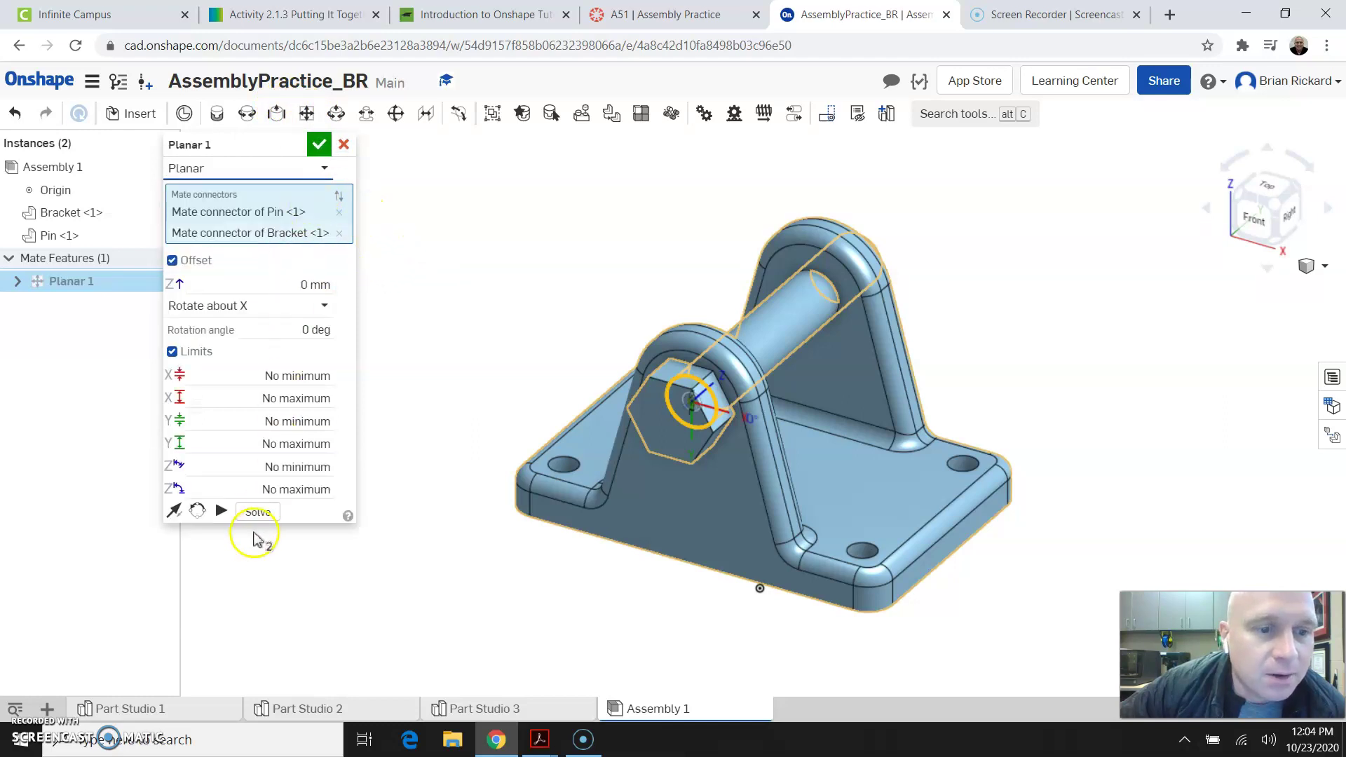
click(222, 511)
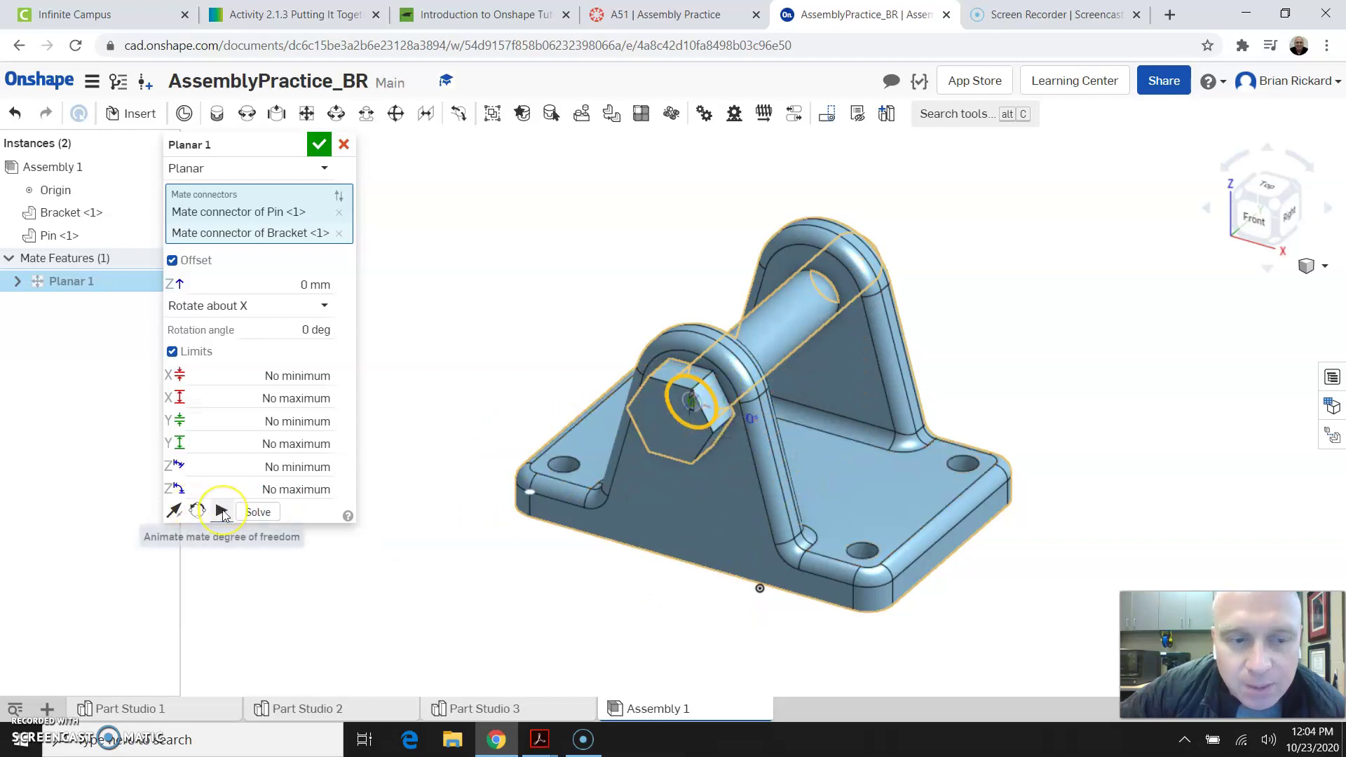
click(222, 512)
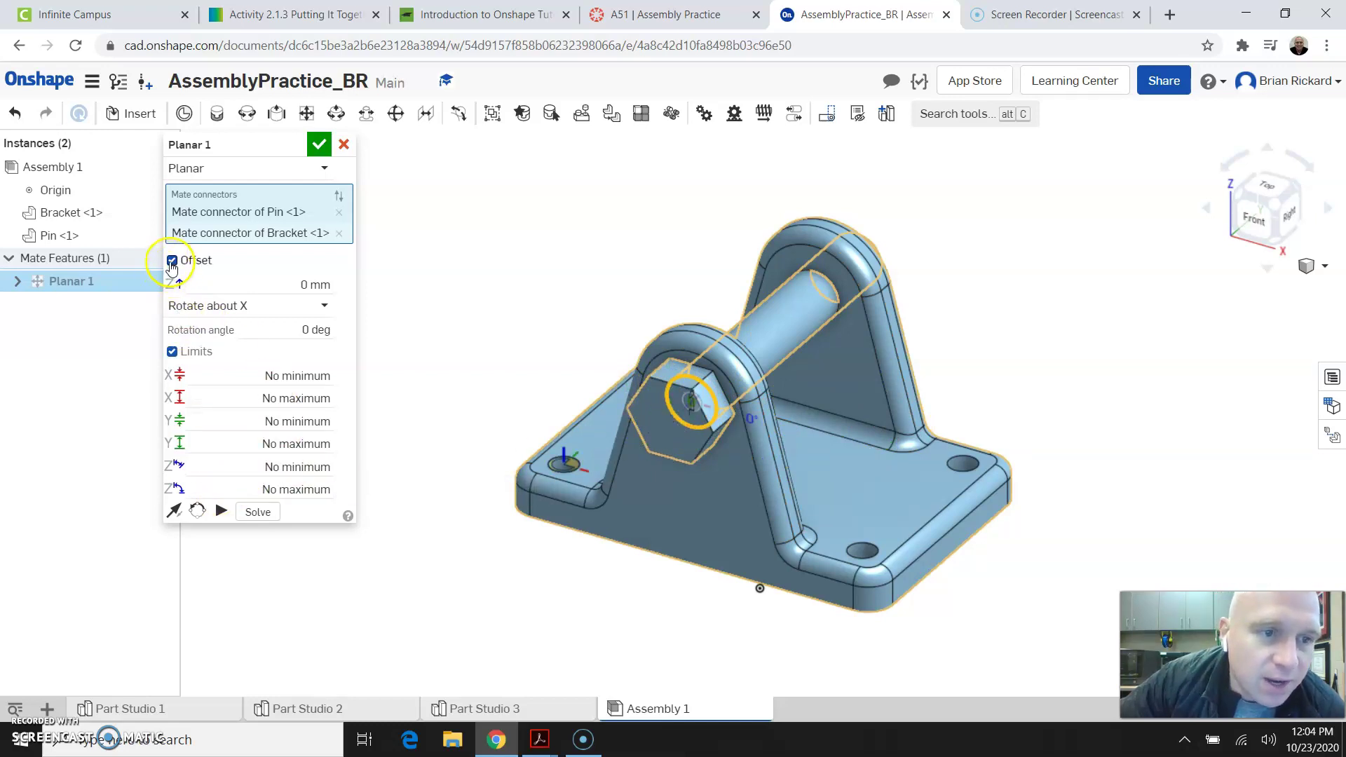
Step: Disable the Planar mate's limits, set its offset rotation to Rotate about Y, and animate the mate again
click(172, 352)
click(173, 352)
click(173, 352)
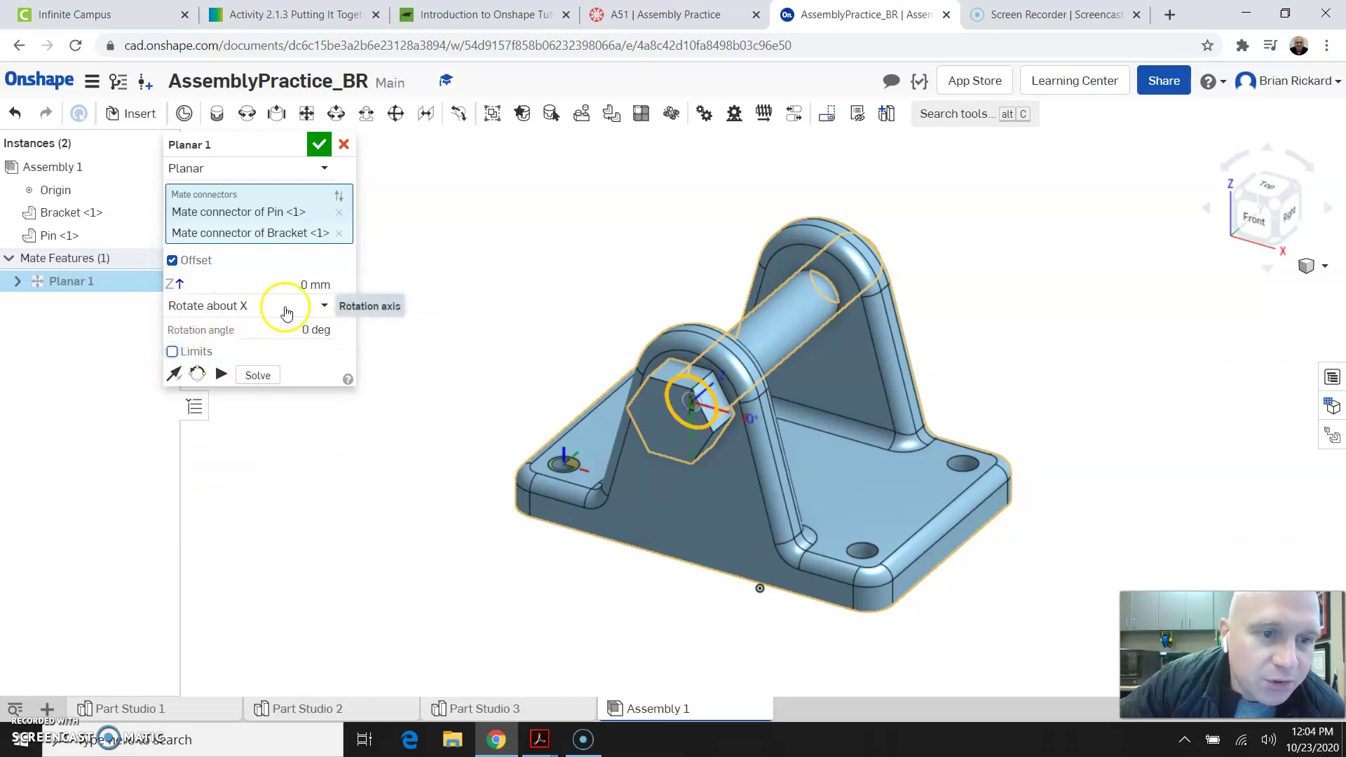
click(325, 308)
click(298, 362)
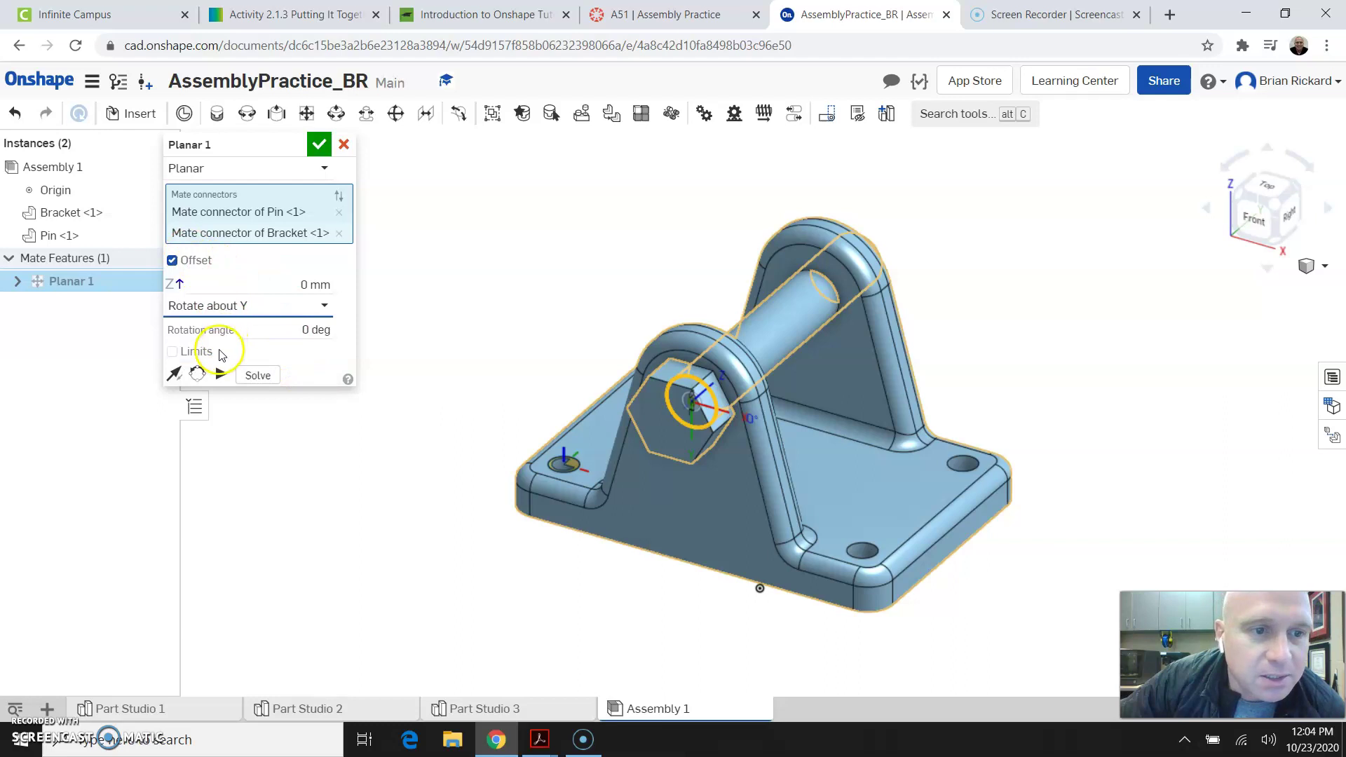
click(221, 375)
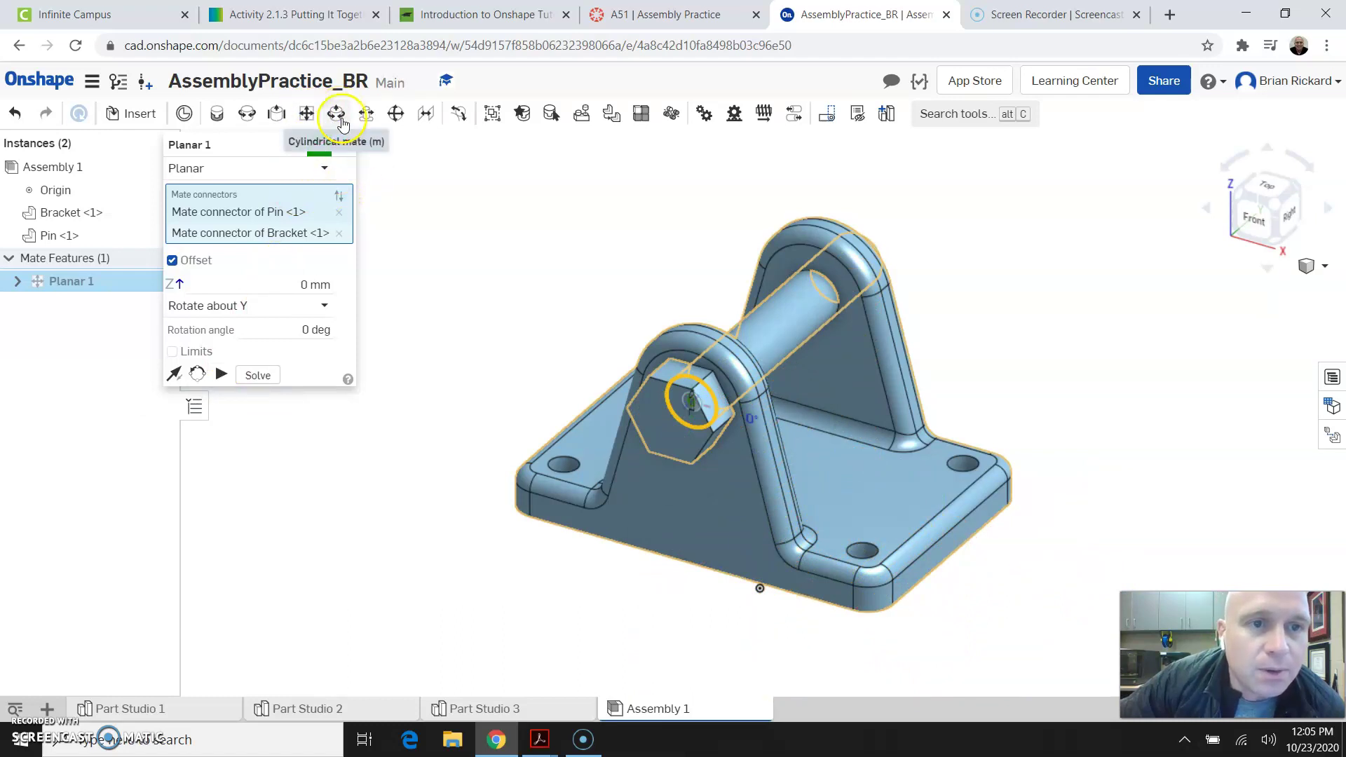
Step: Change the mate type between pin and bracket to Cylindrical and animate its degrees of freedom
click(324, 169)
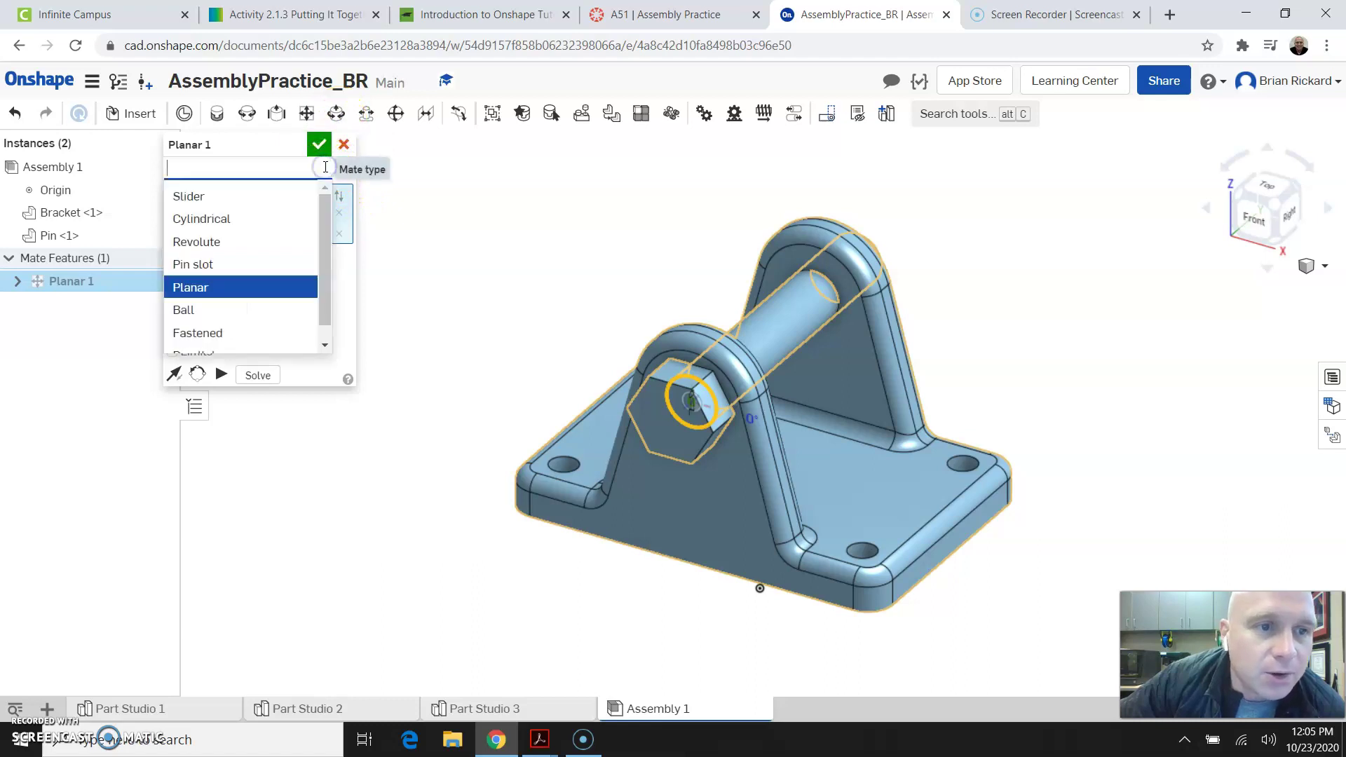
click(274, 219)
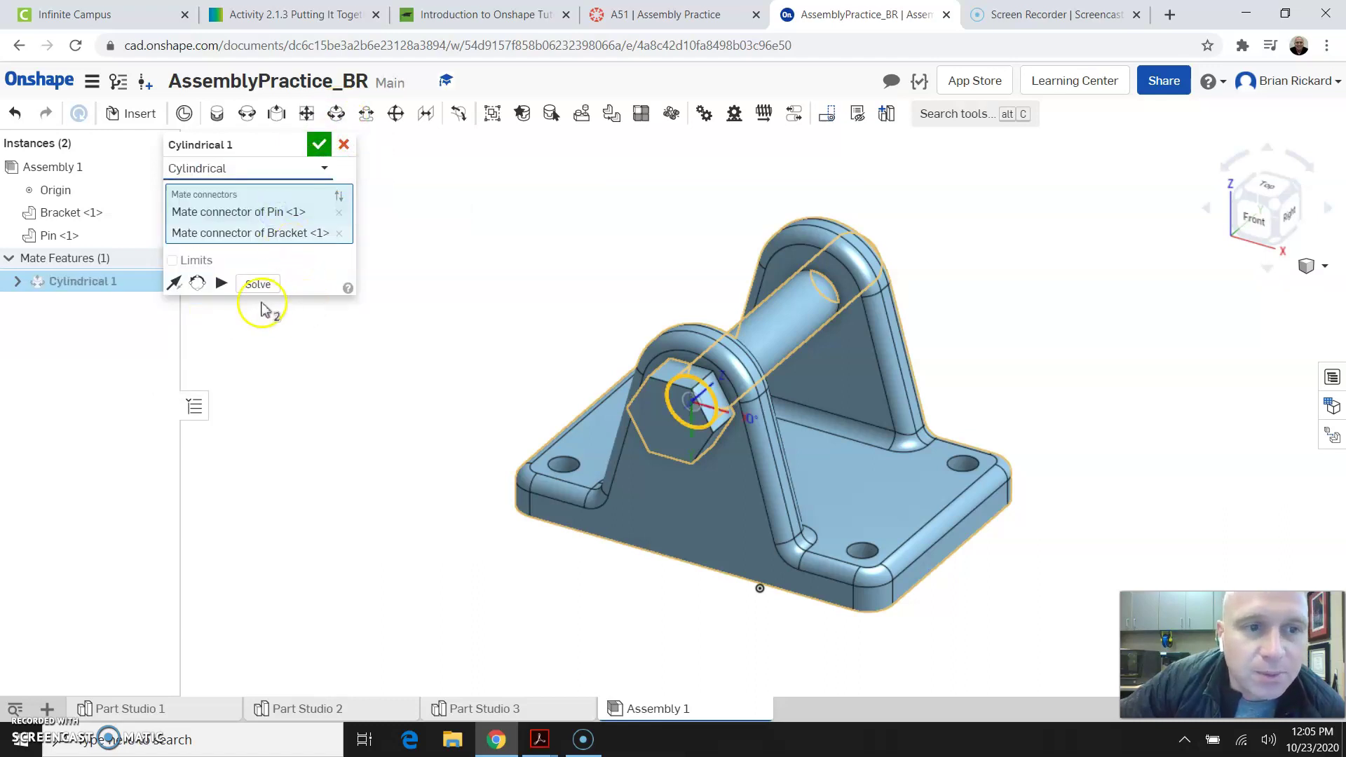
click(223, 285)
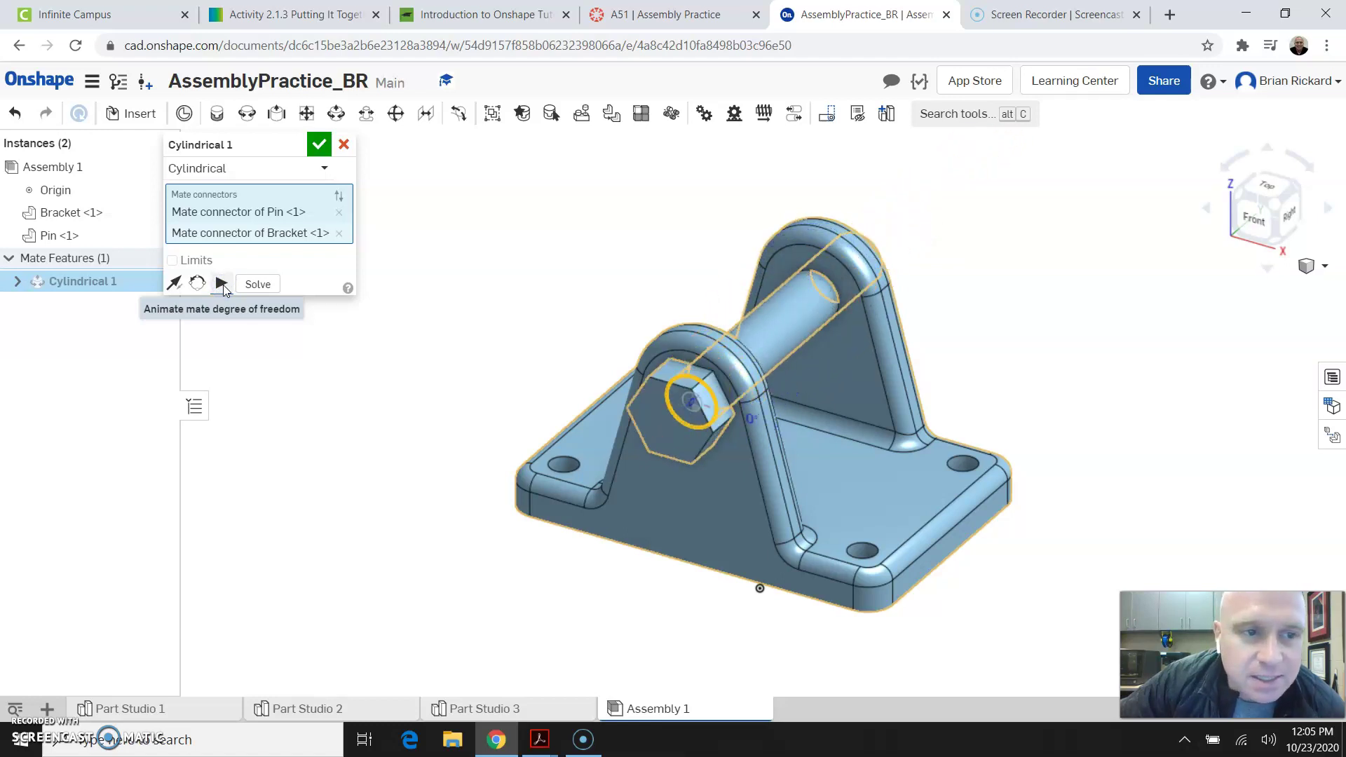
click(461, 372)
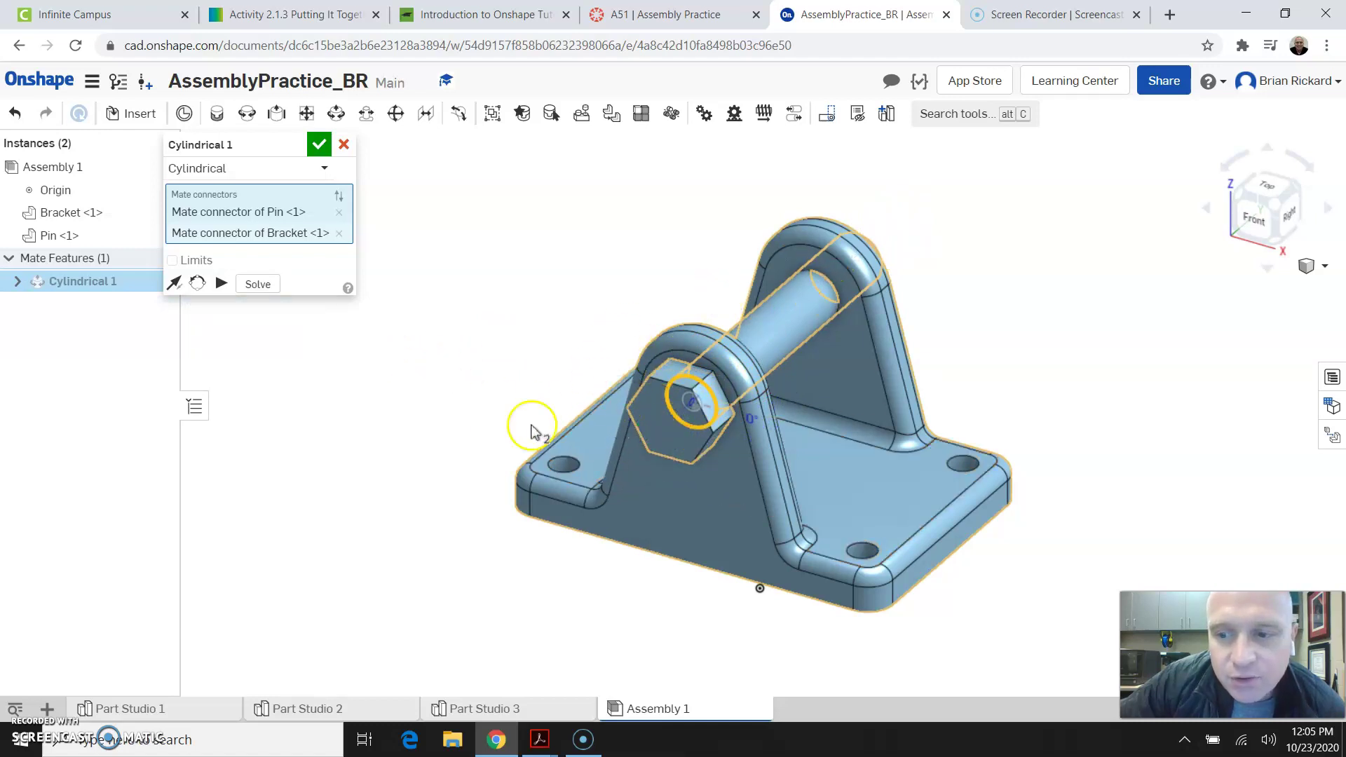
click(223, 284)
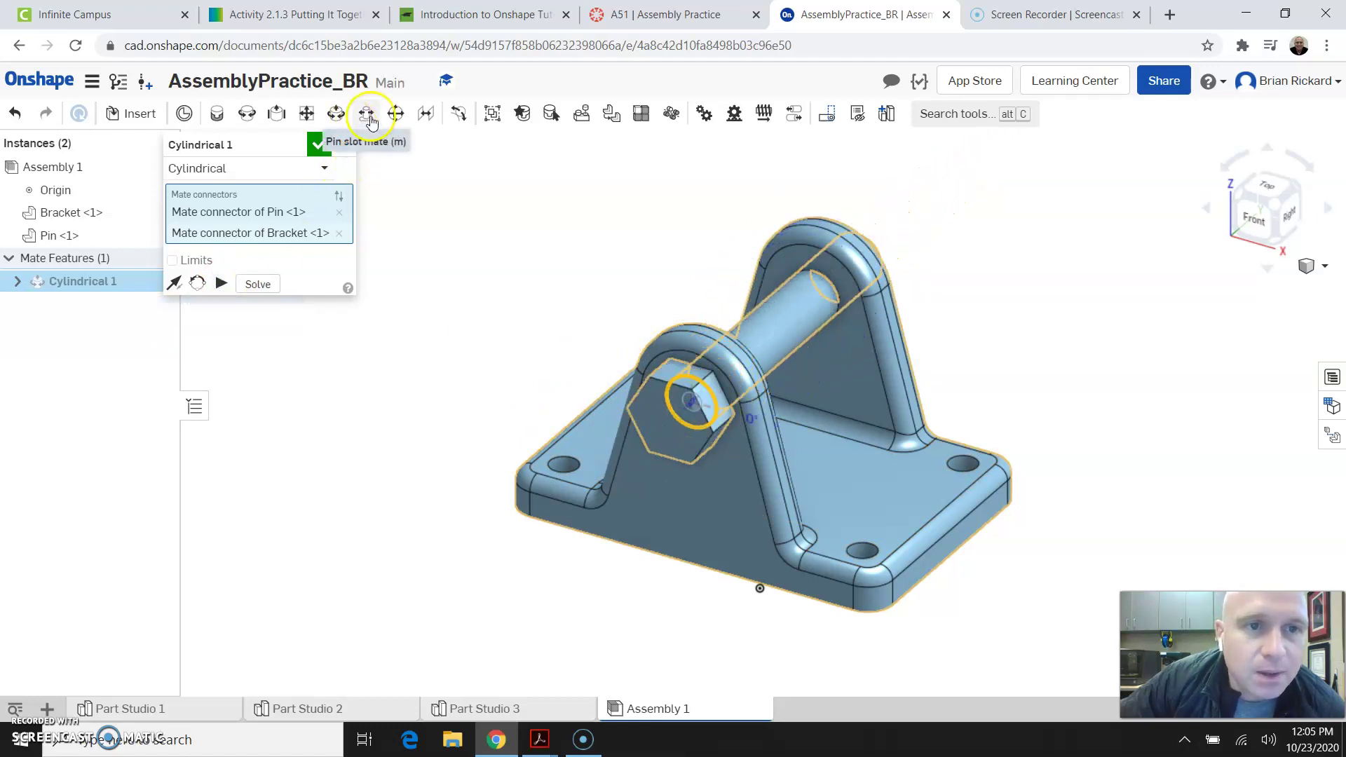
Step: Change the mate type between pin and bracket to Pin slot and animate its degrees of freedom
click(329, 170)
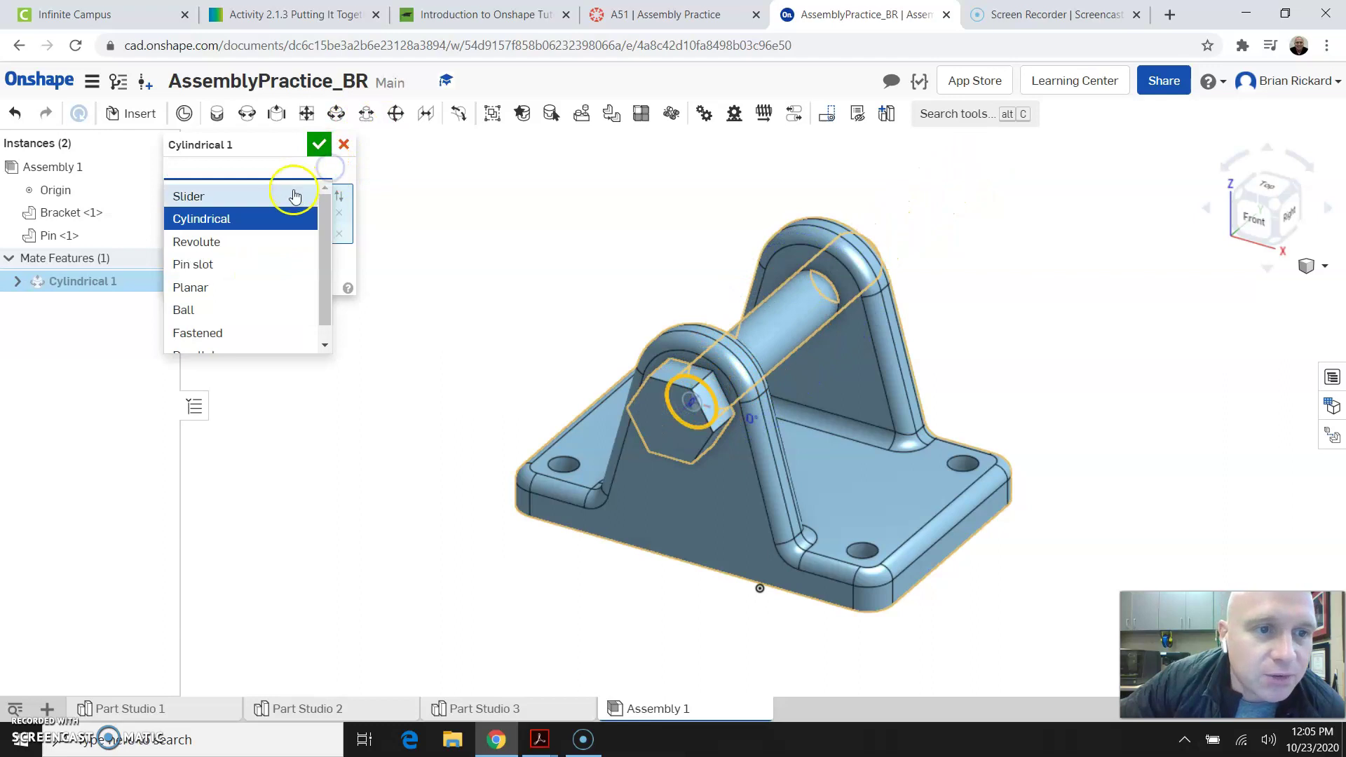
click(236, 264)
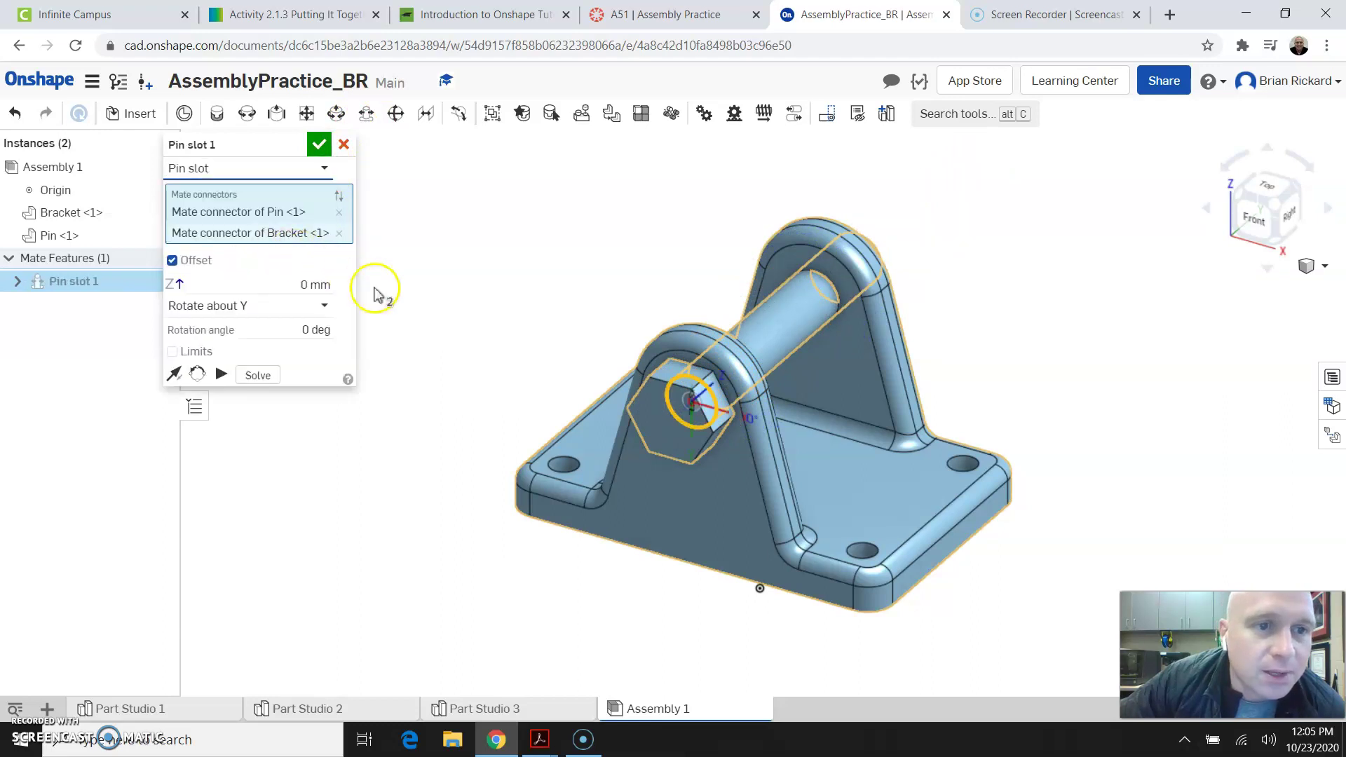
click(223, 376)
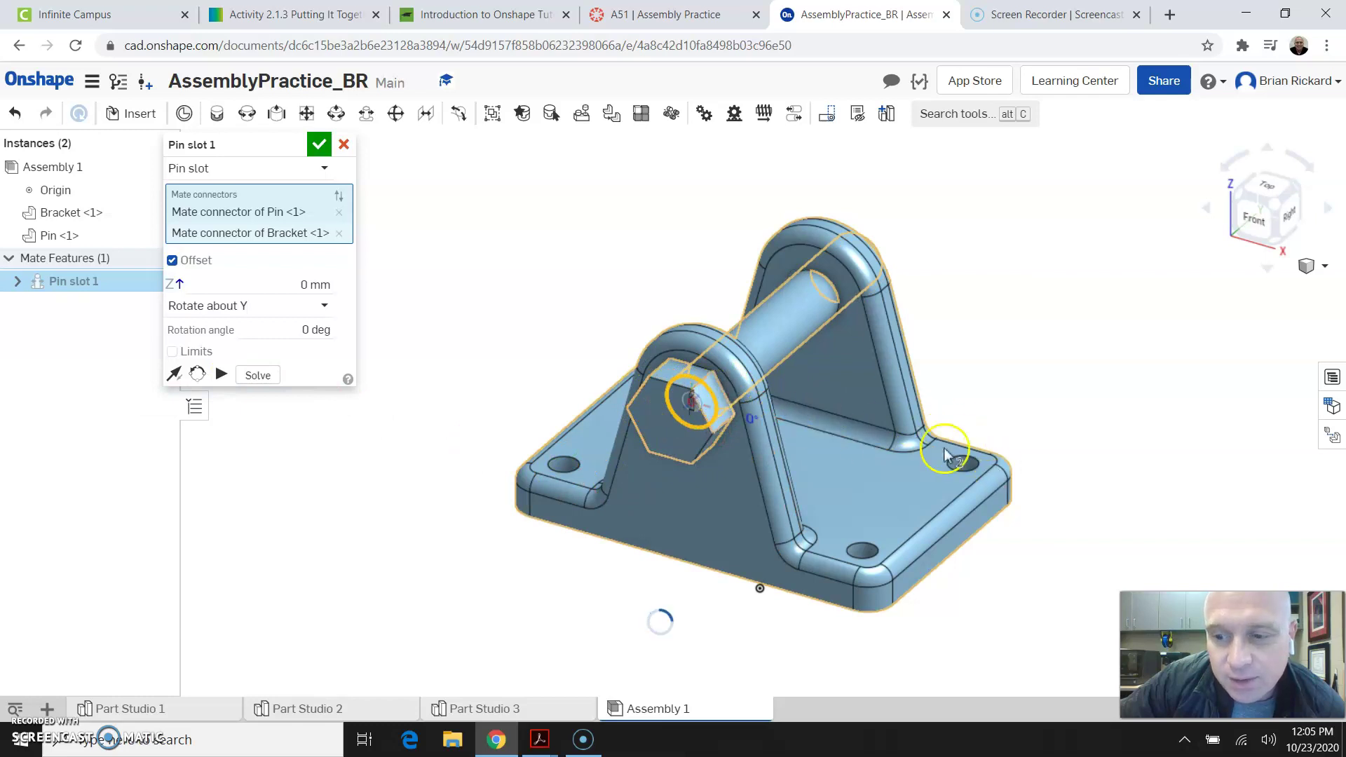
click(222, 375)
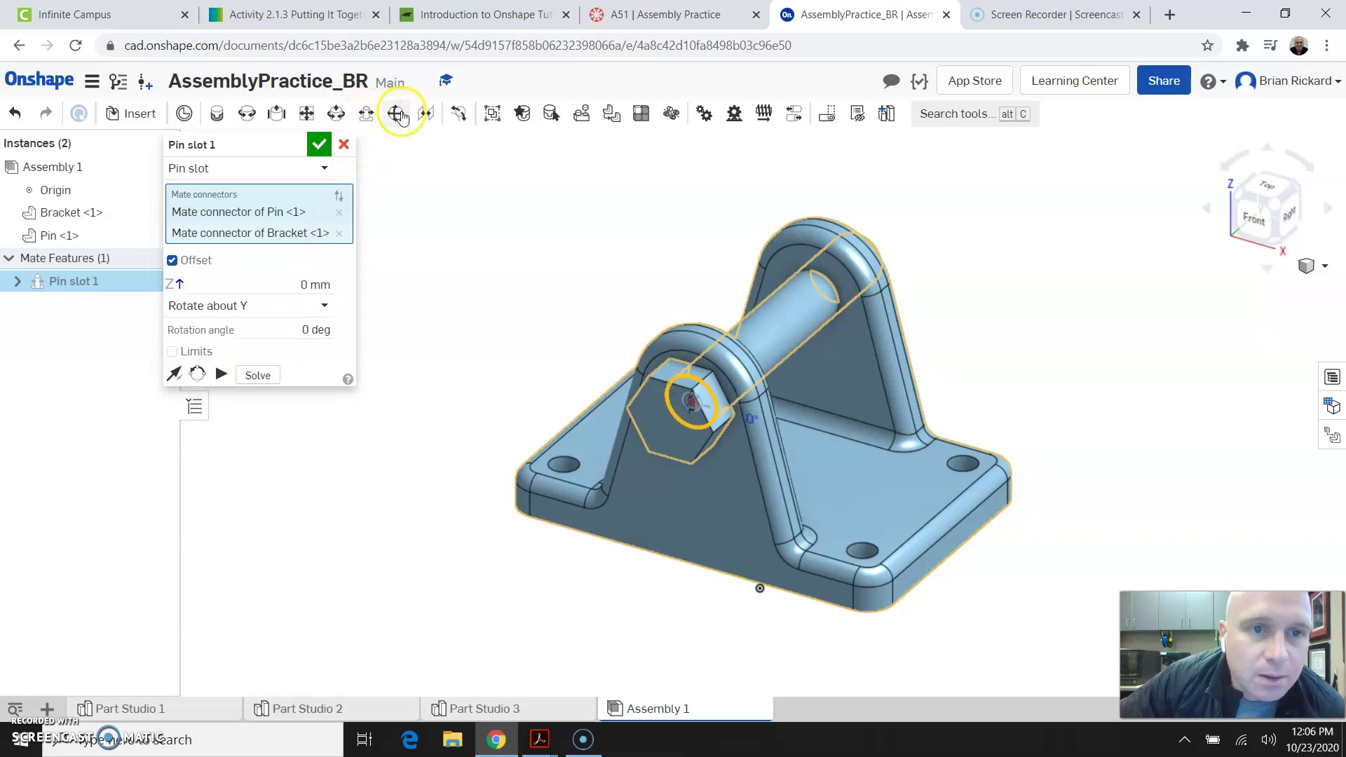
Step: Change the mate type between pin and bracket to Ball and animate its degrees of freedom
click(325, 171)
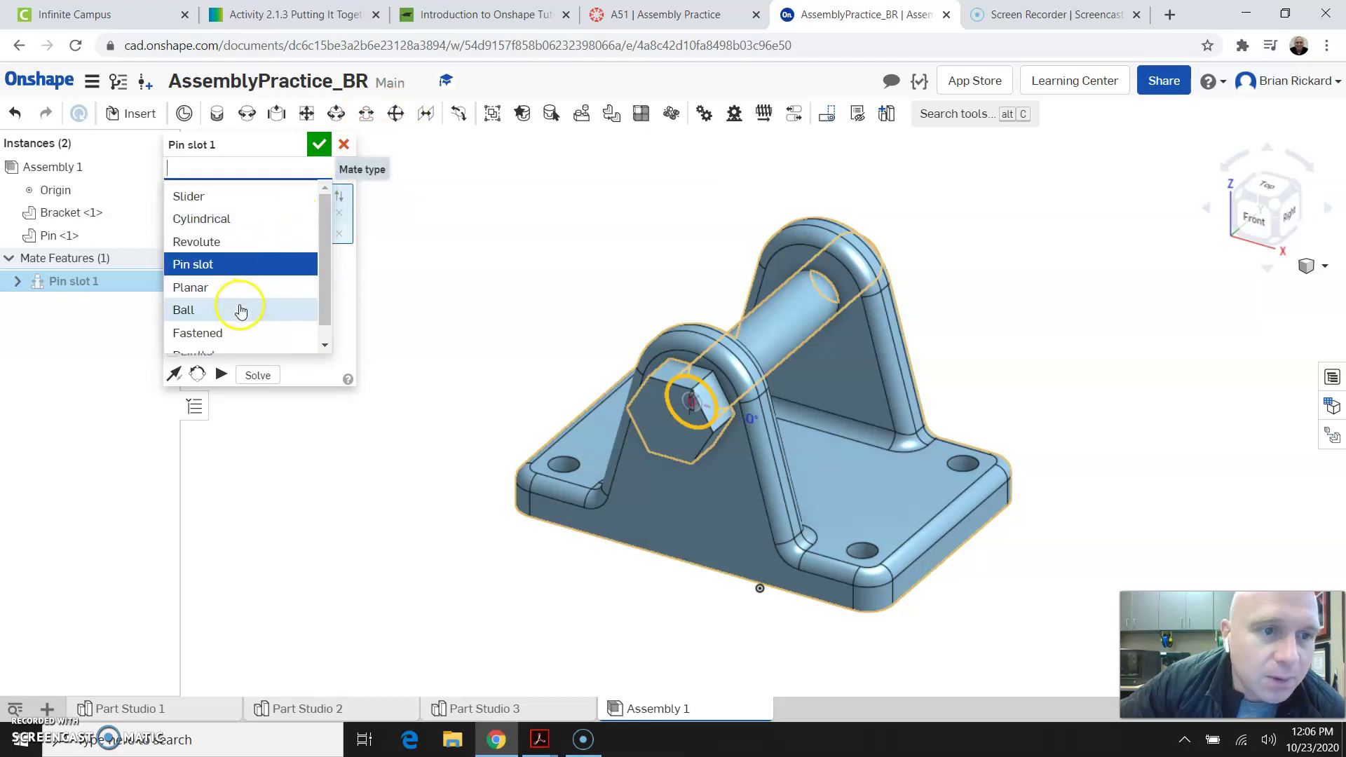
click(239, 307)
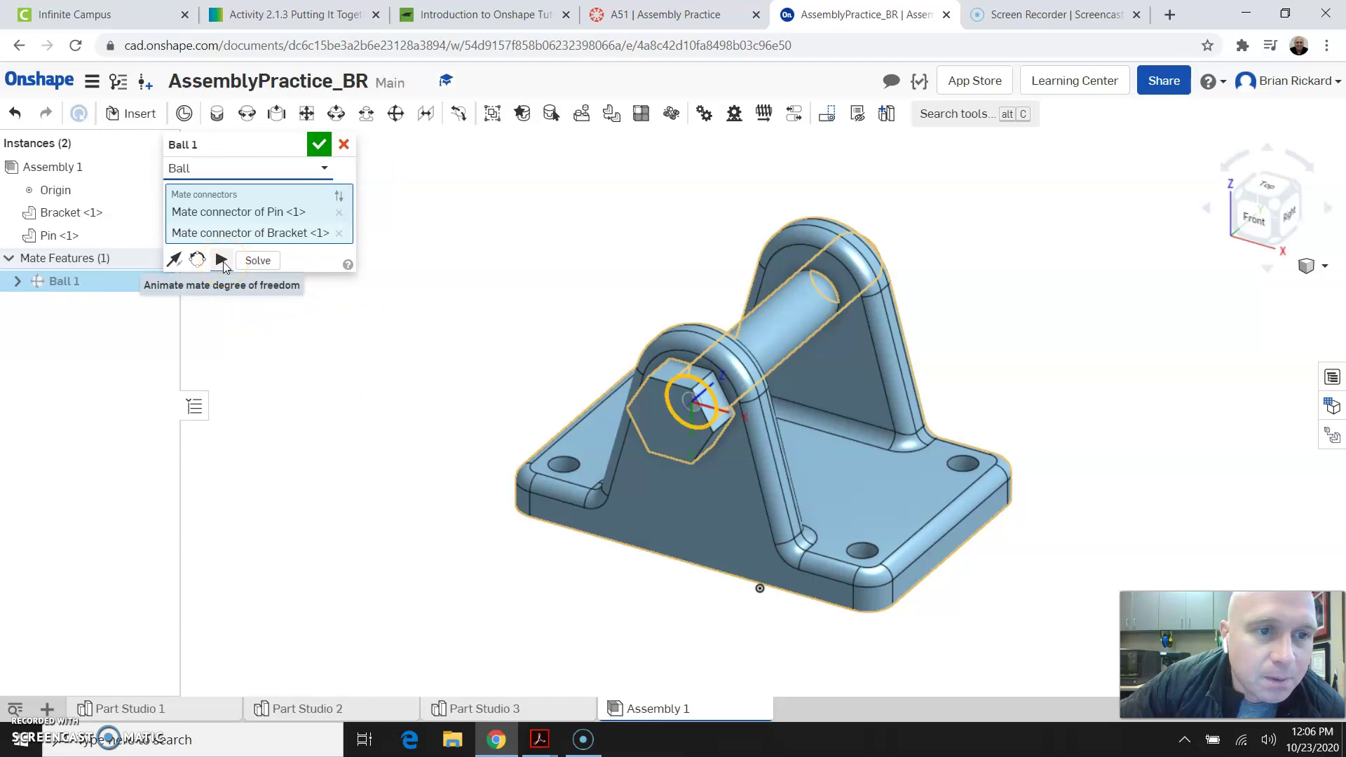
click(222, 261)
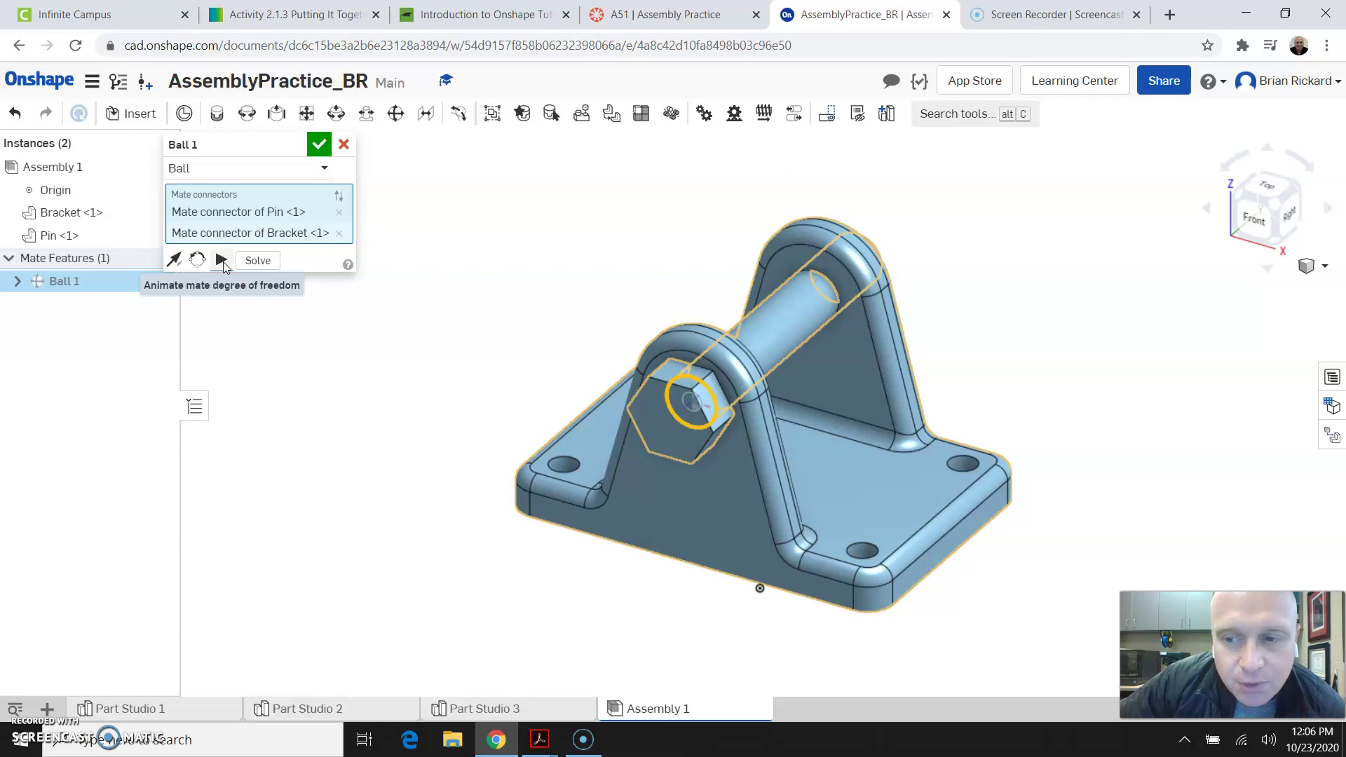
click(221, 261)
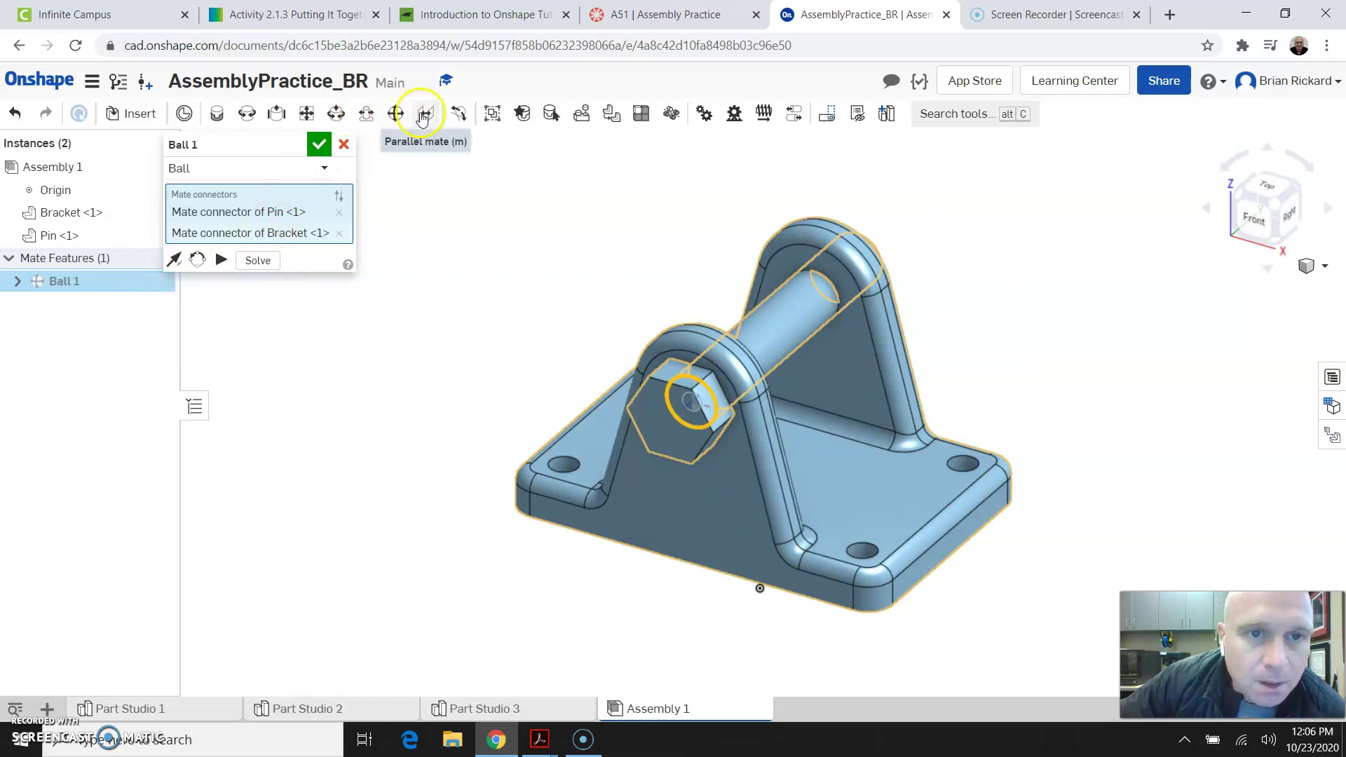
Step: Change the mate between pin and bracket from Ball to Revolute, animate its rotation, and accept the mate
click(330, 174)
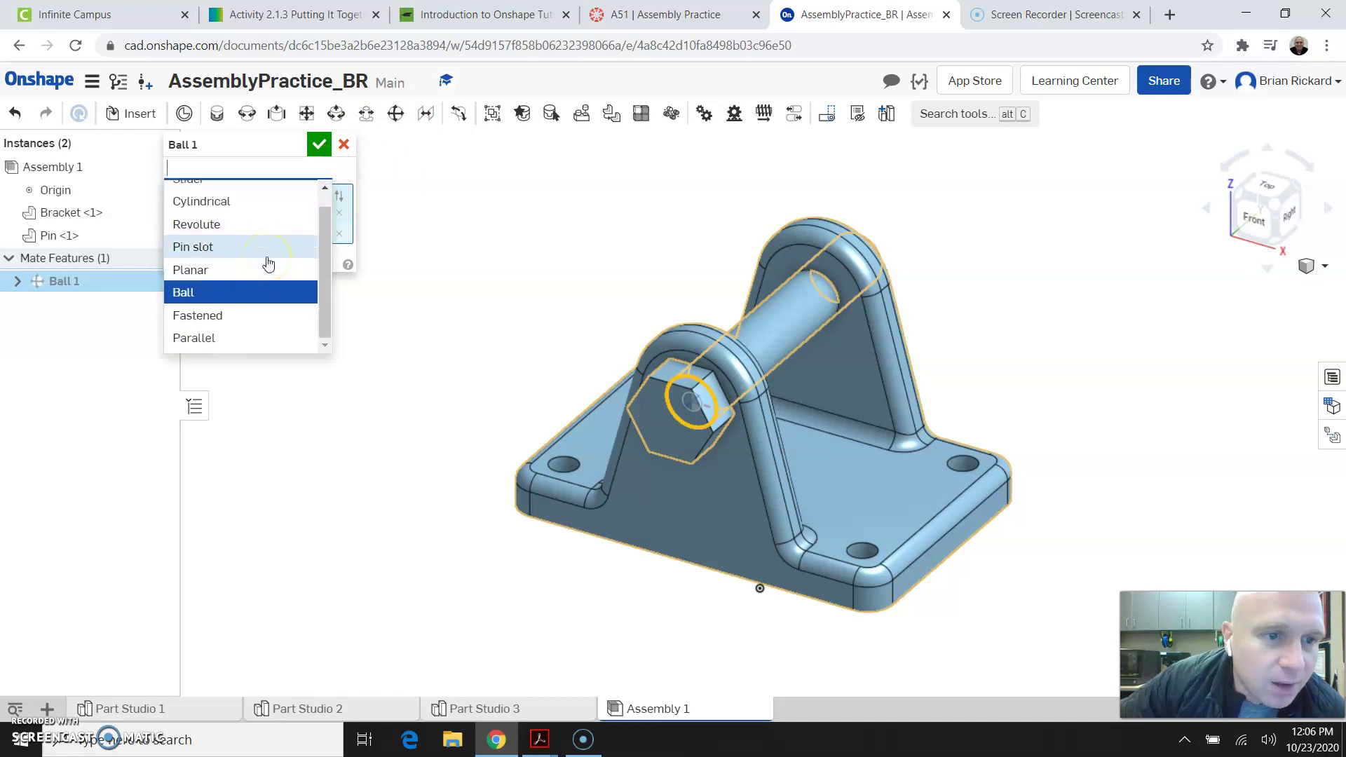
scroll(269, 263, up, 1)
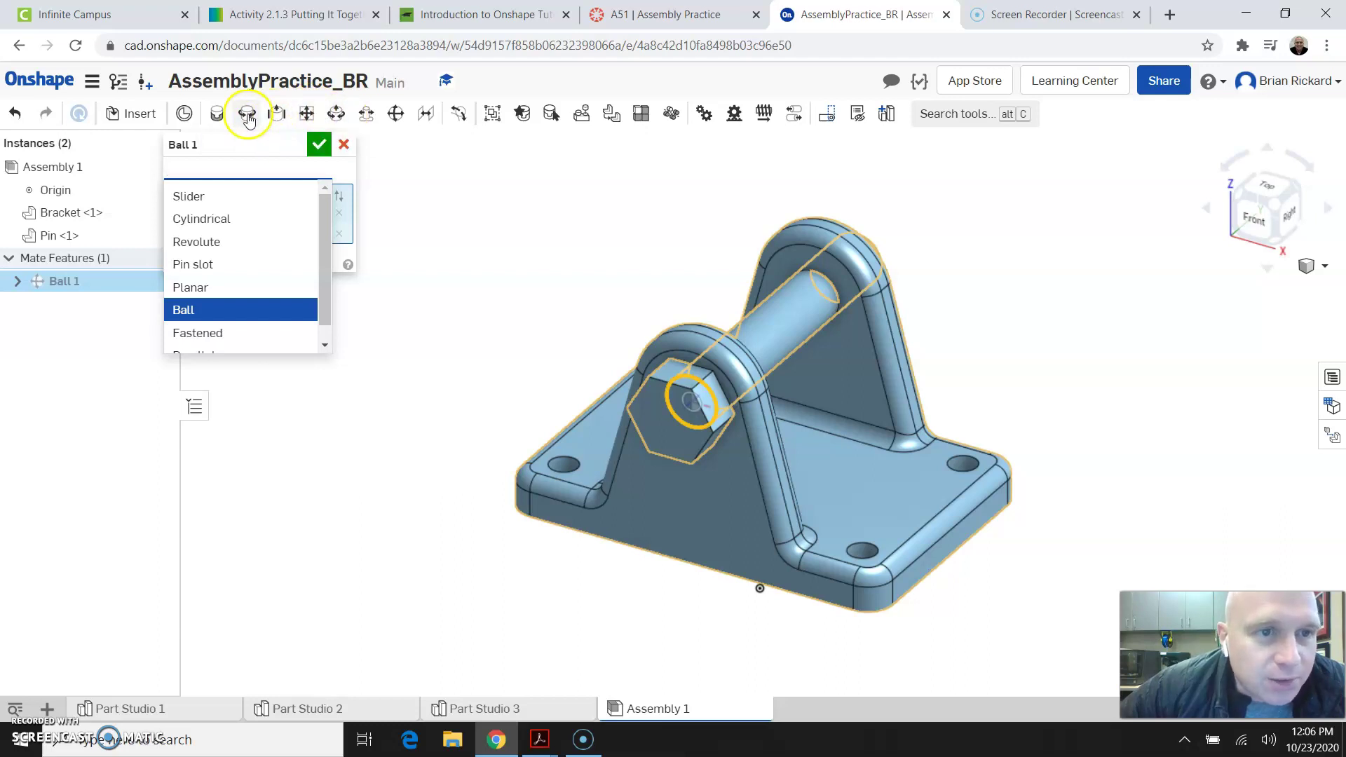
click(229, 251)
click(221, 374)
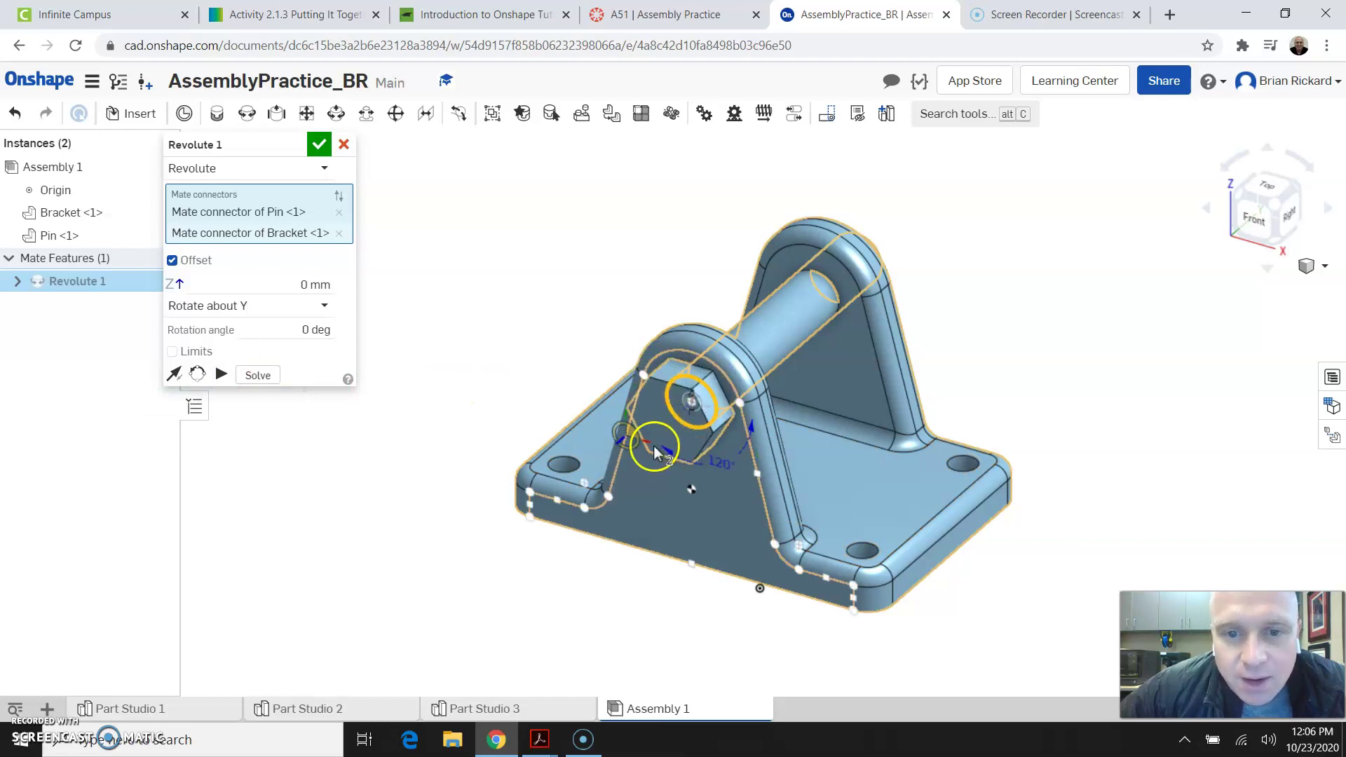
click(317, 148)
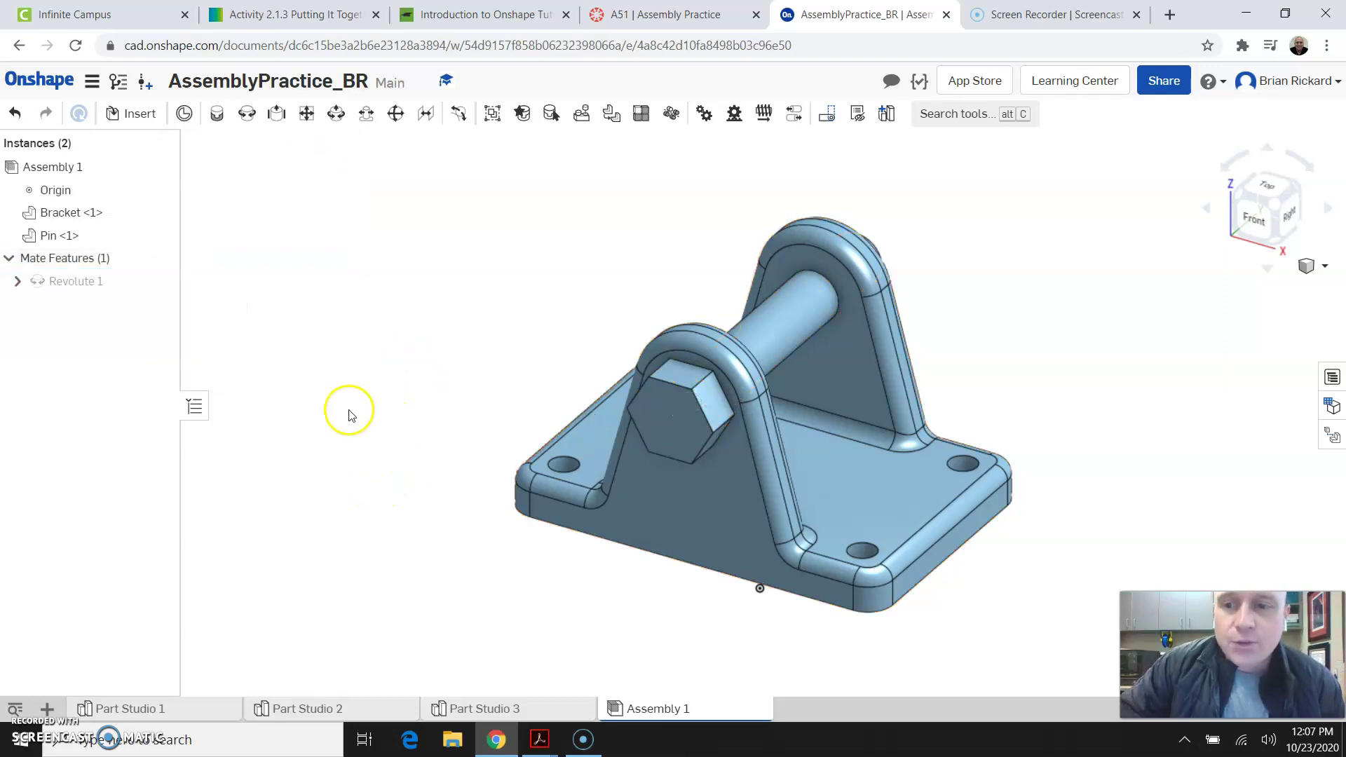
scroll(390, 391, down, 2)
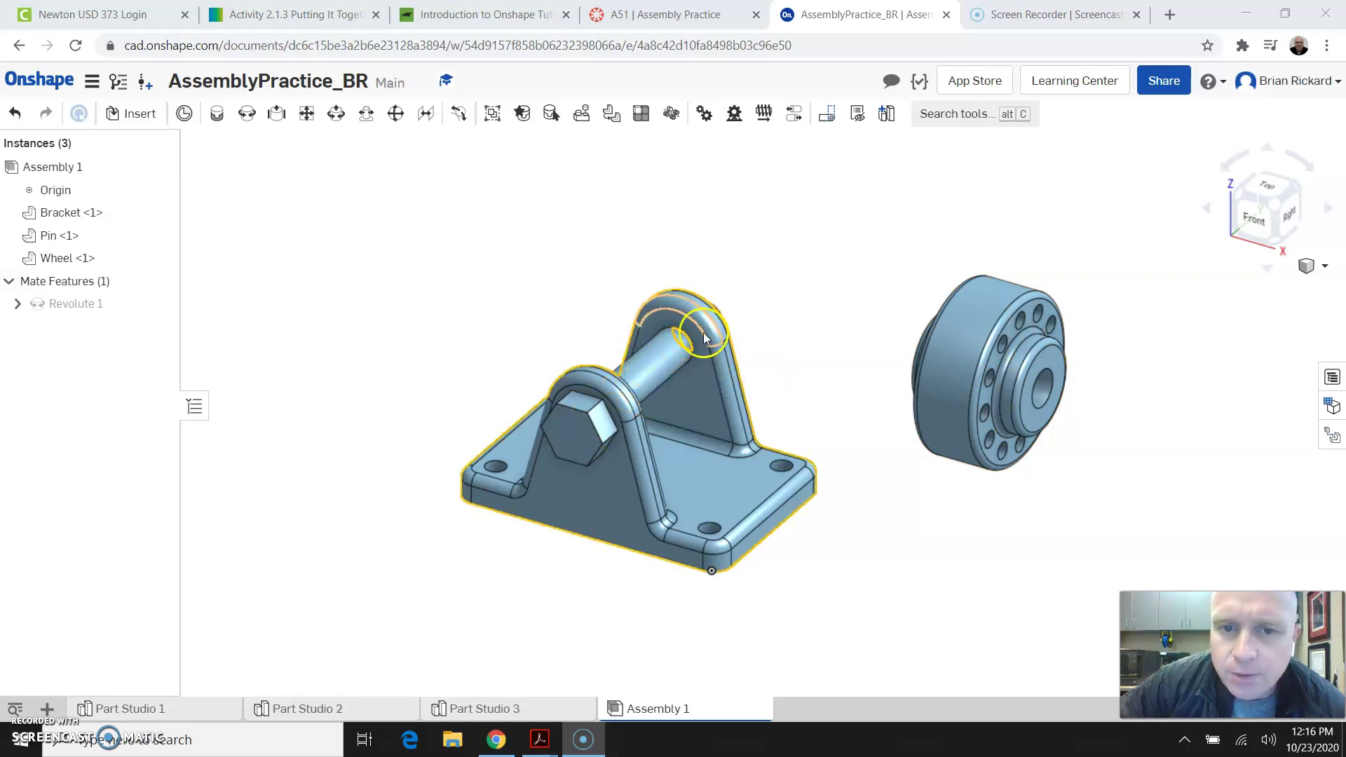
scroll(667, 386, up, 3)
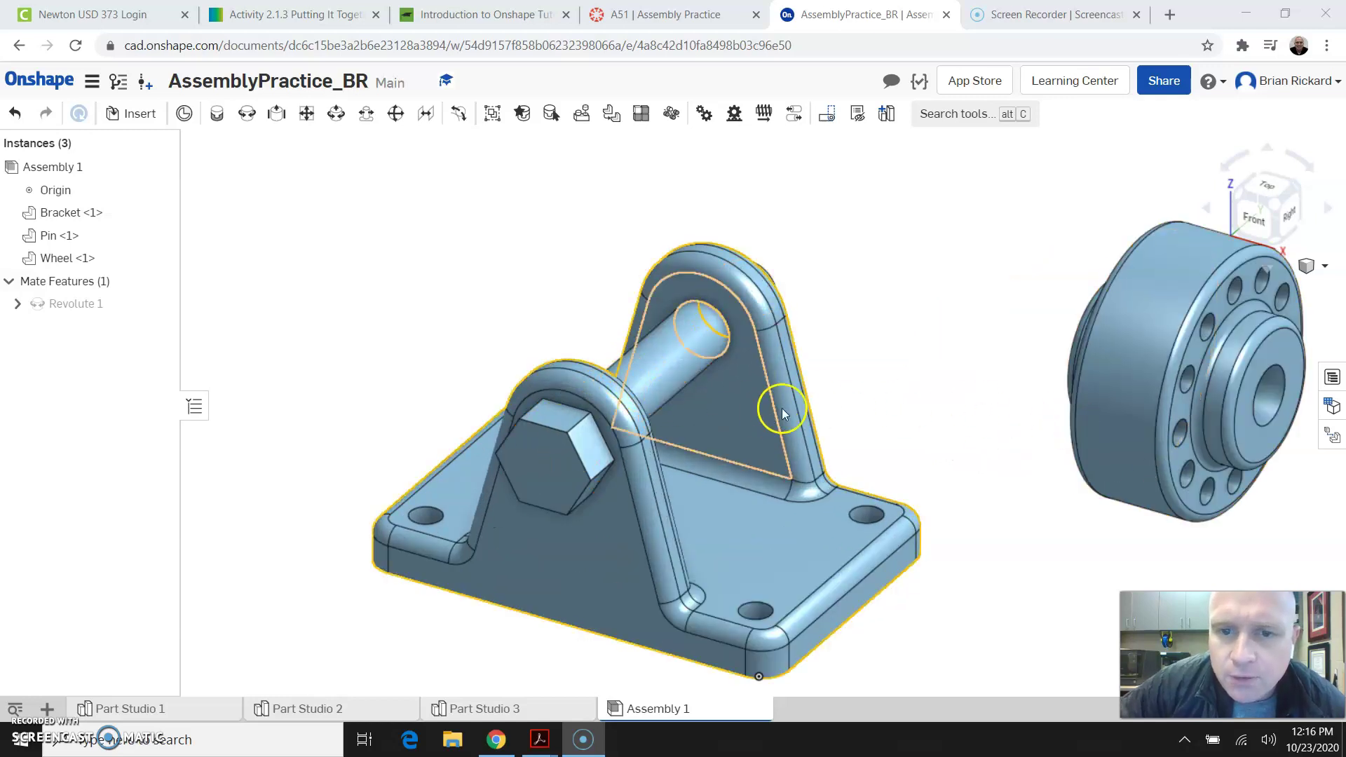
click(1291, 212)
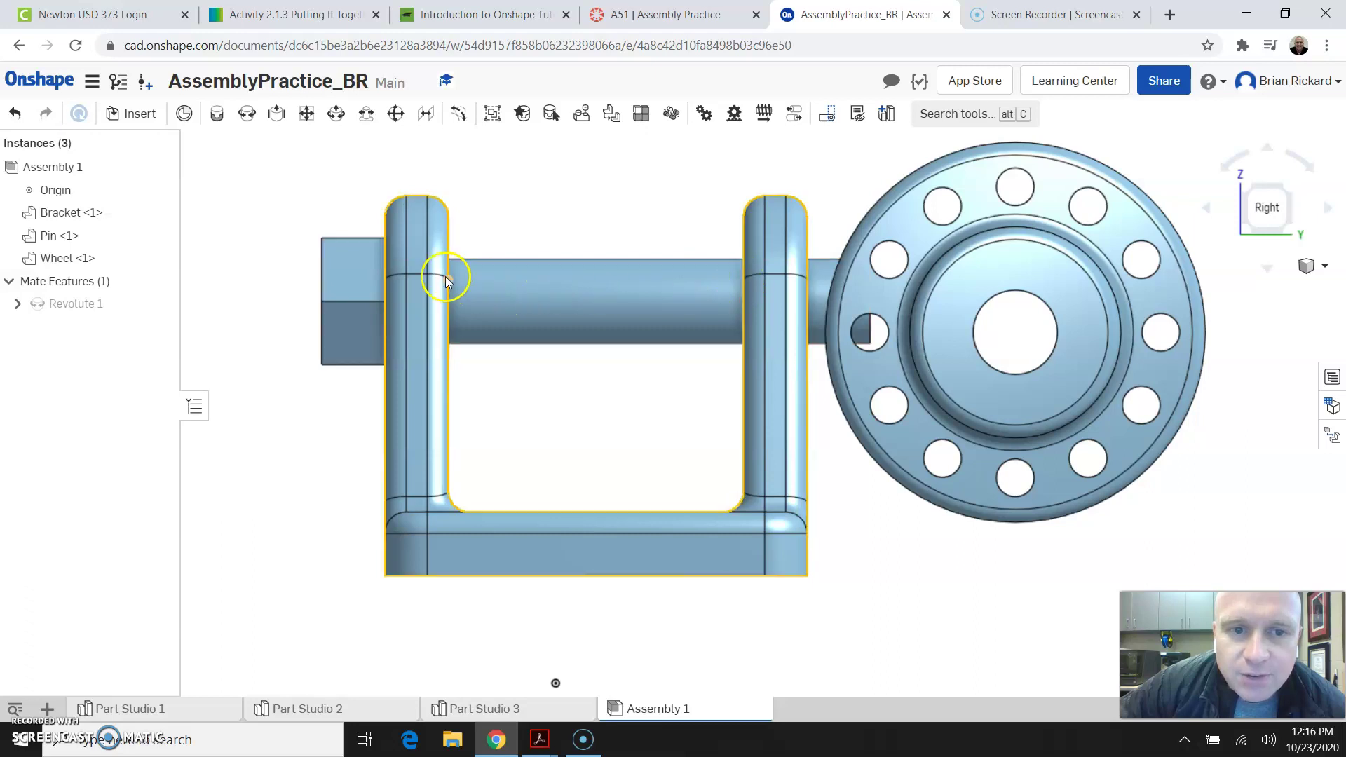
click(1251, 193)
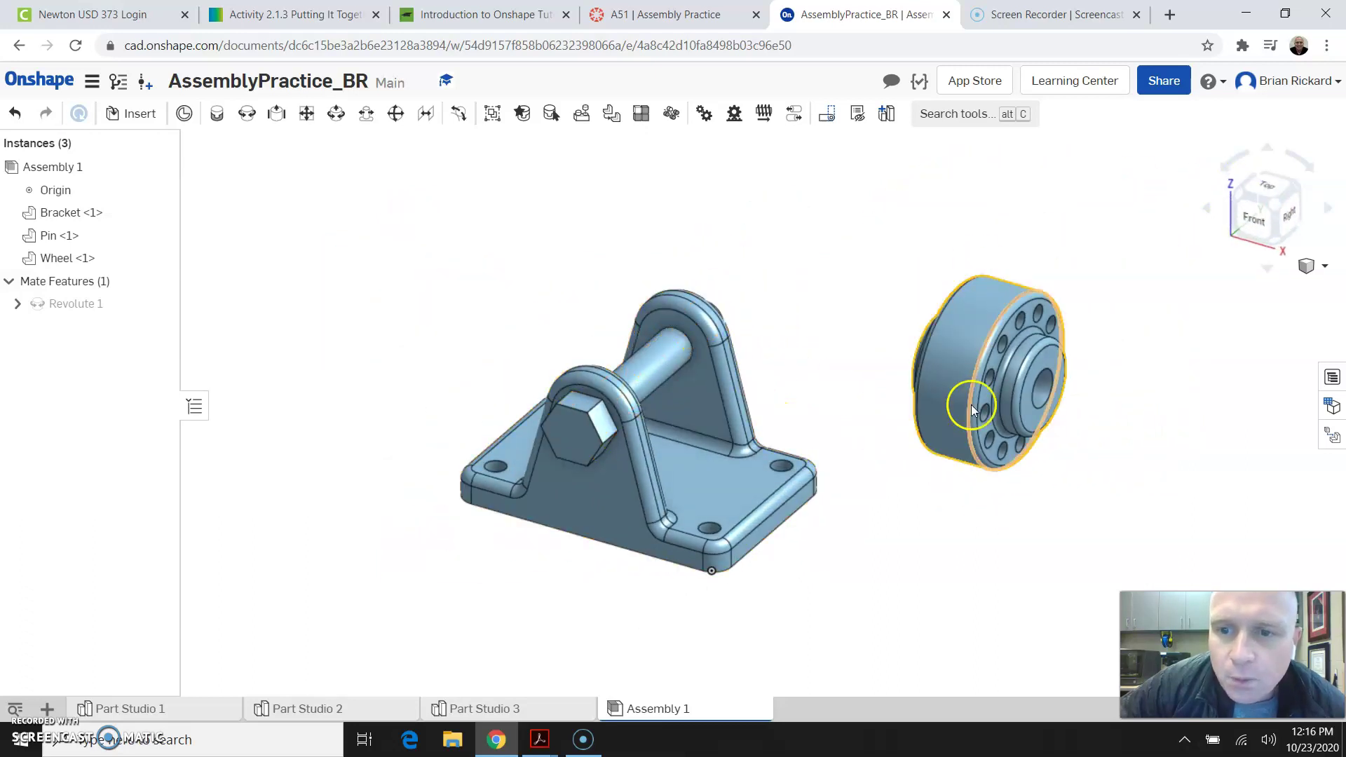
click(218, 117)
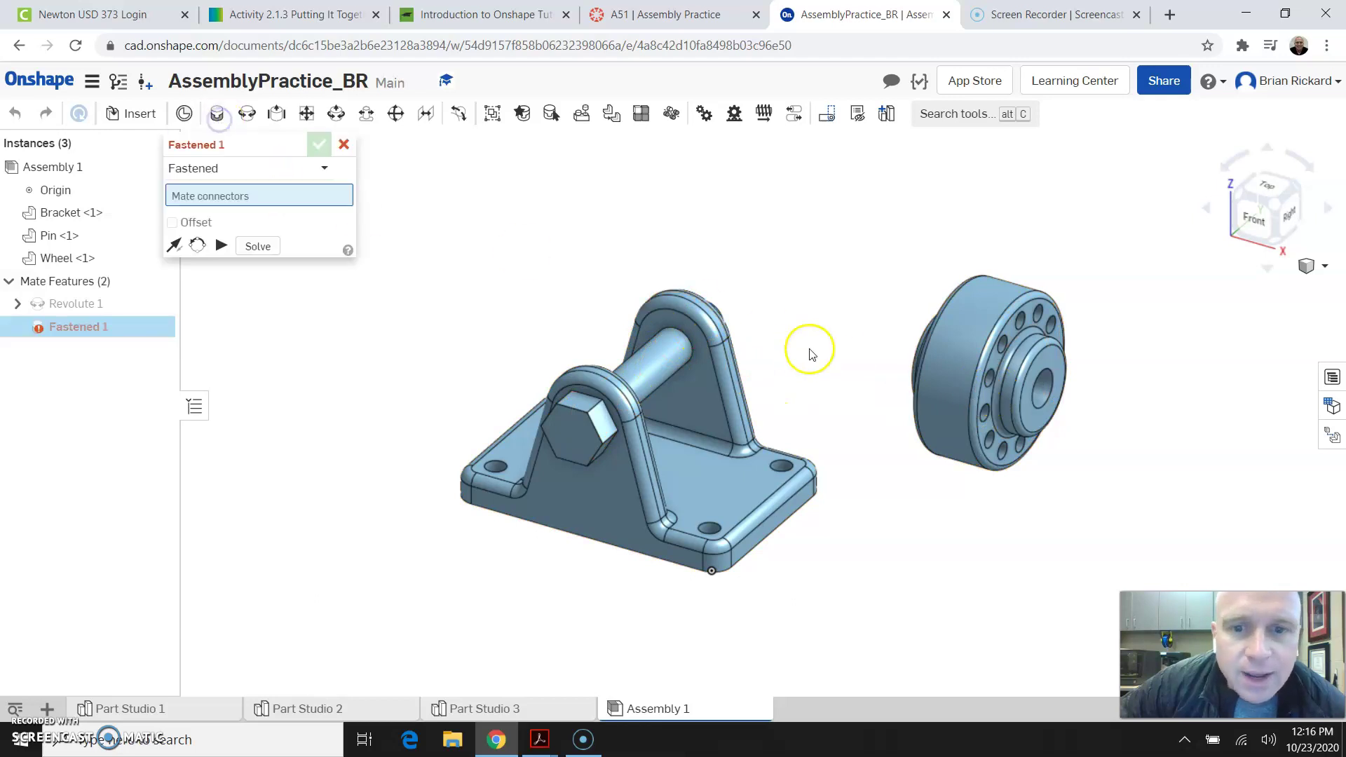
scroll(992, 371, up, 3)
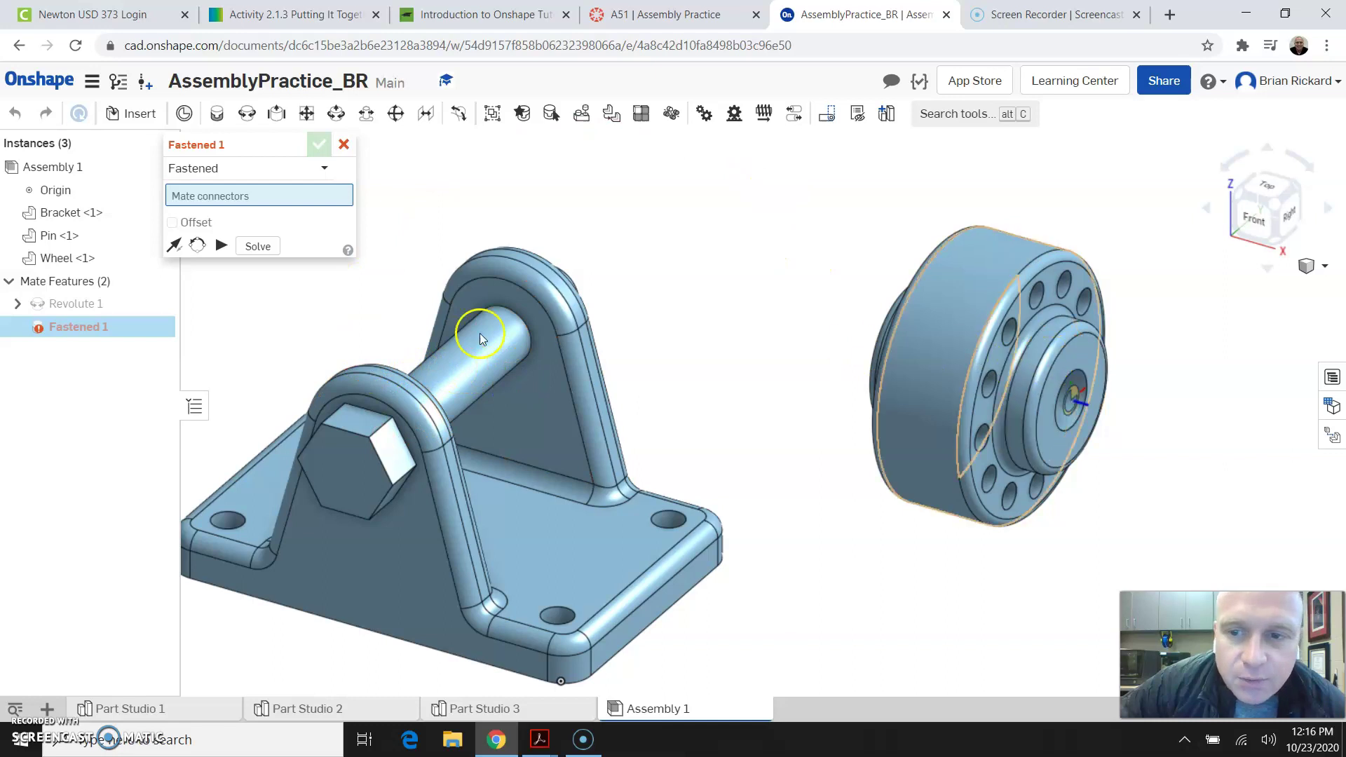
click(343, 146)
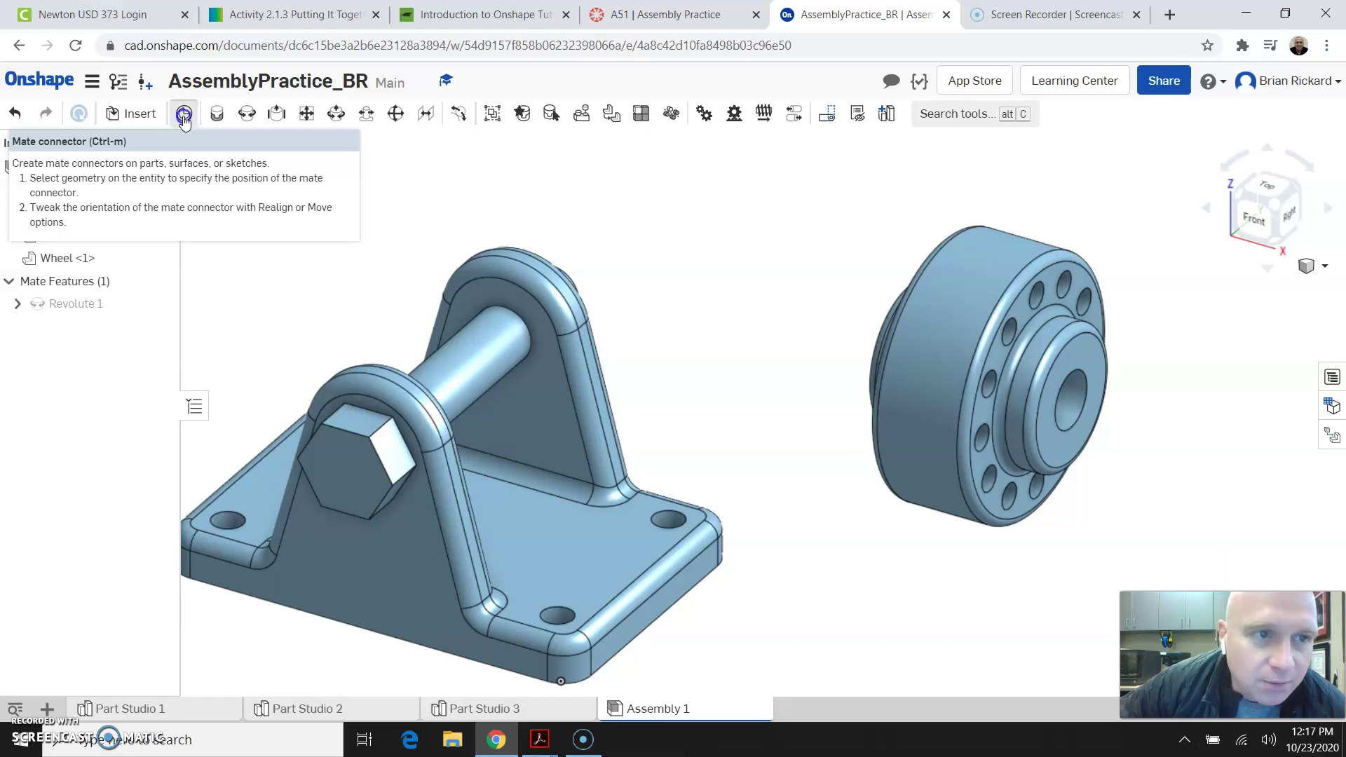
Step: Create a Between entities mate connector centred on the pin hole, midway between the inner faces of the bracket's two uprights
click(184, 116)
click(191, 152)
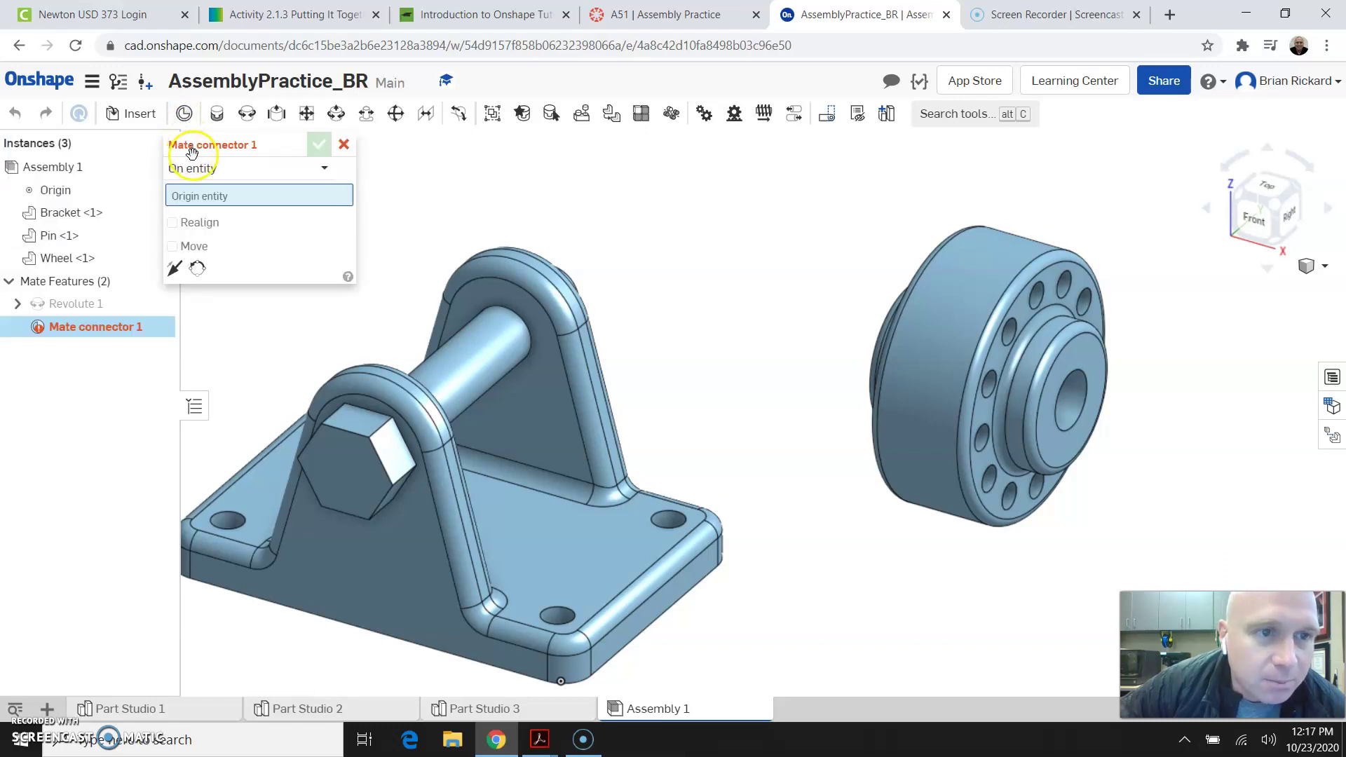
click(323, 172)
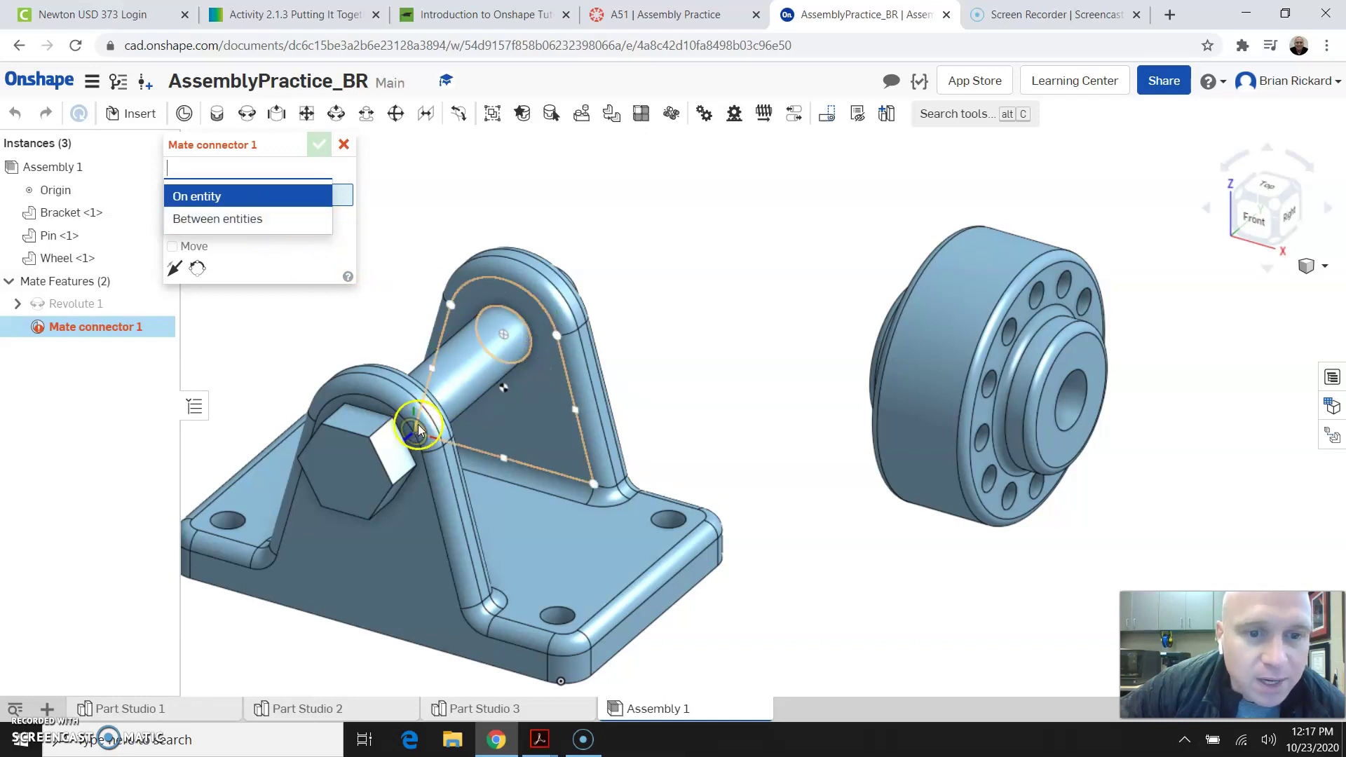
click(256, 220)
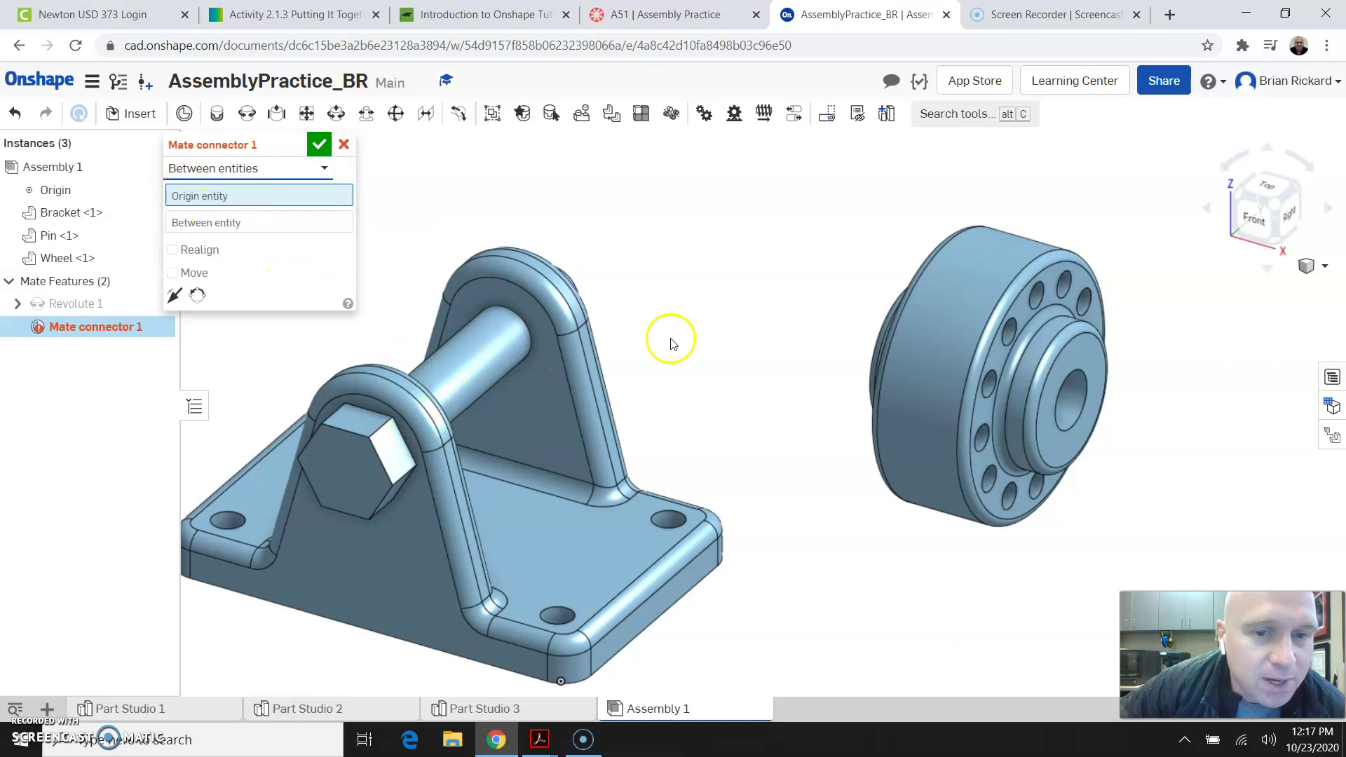
click(522, 342)
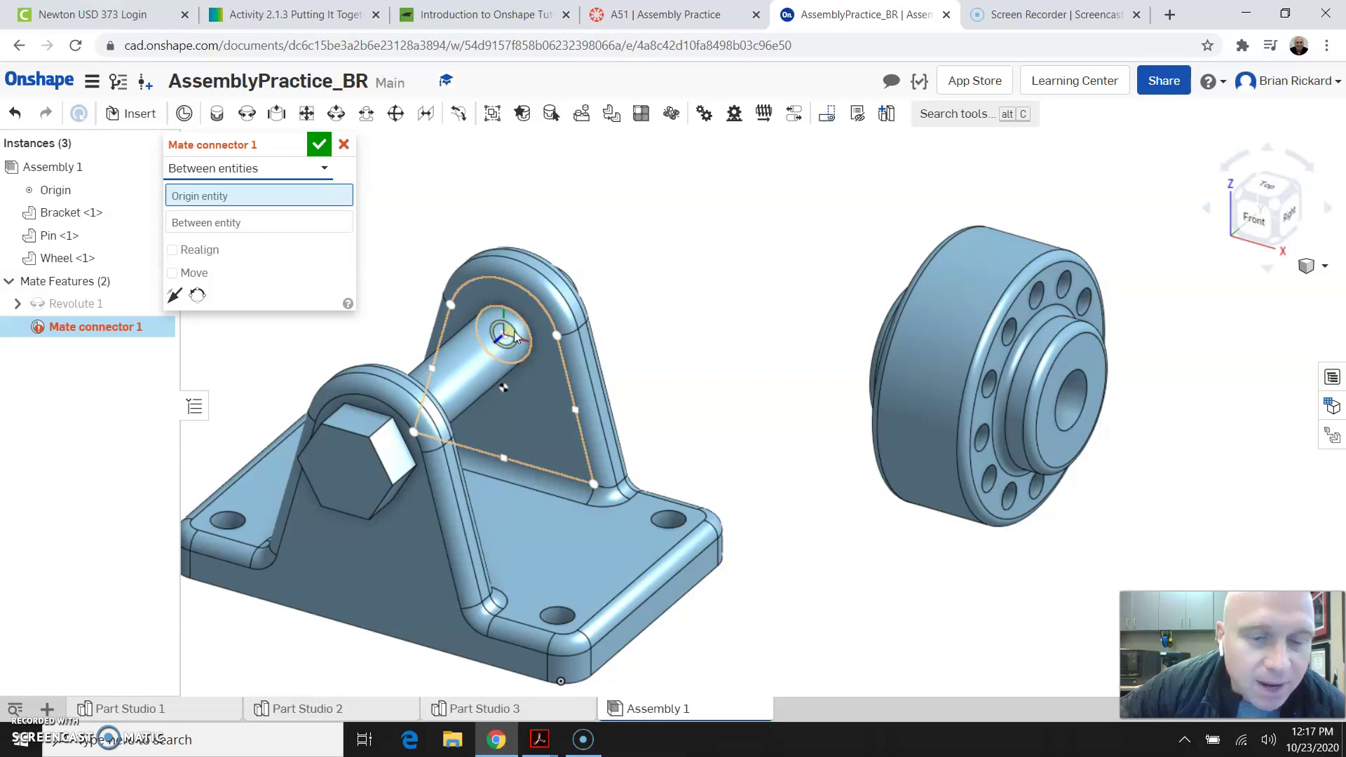
click(515, 337)
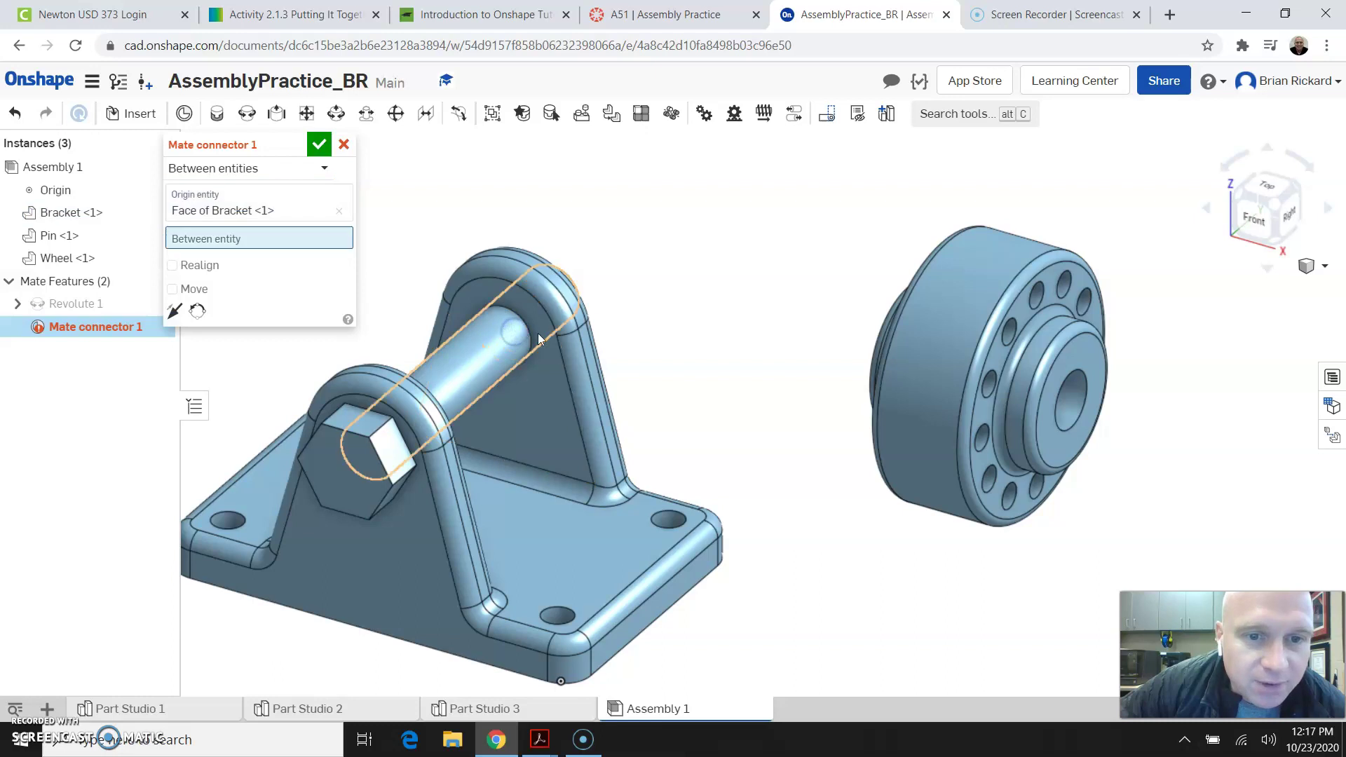
right_drag(764, 438, 664, 433)
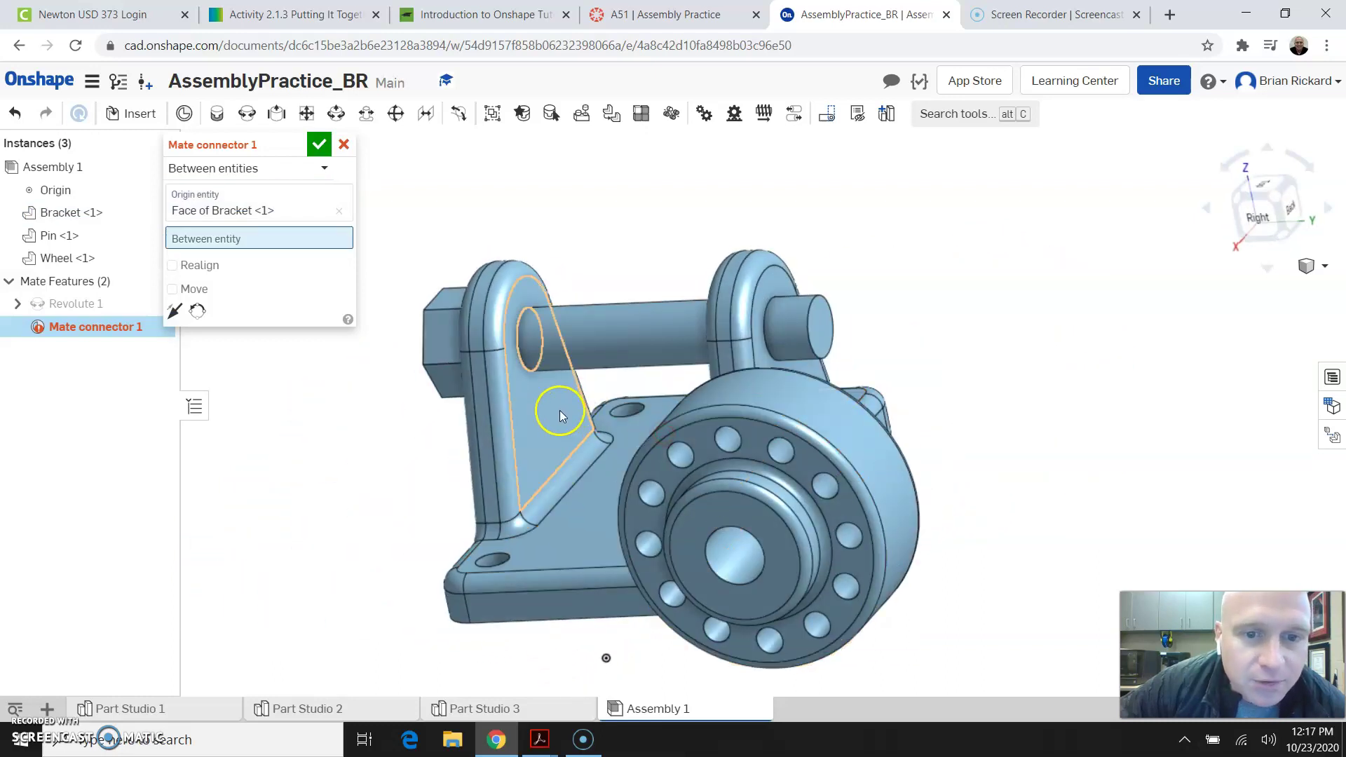
click(523, 397)
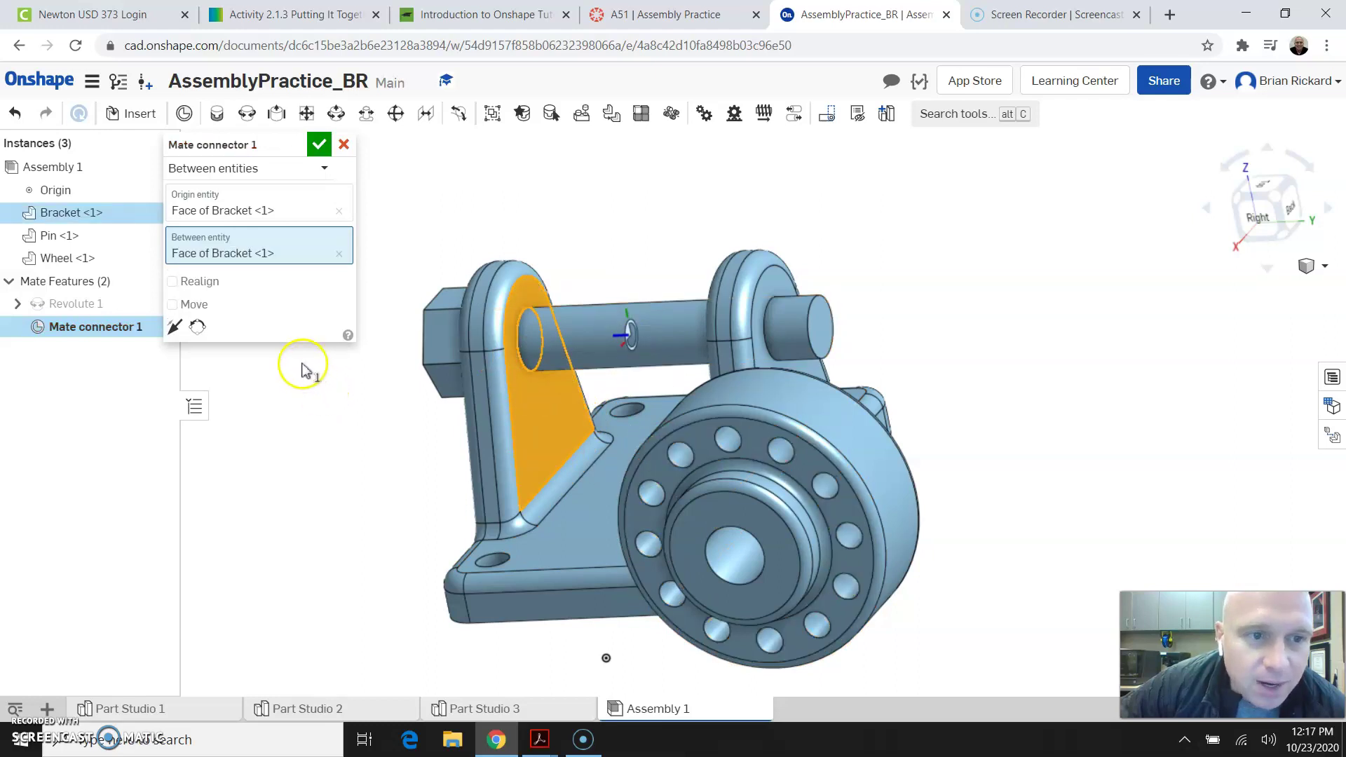
click(319, 145)
right_drag(933, 309, 1013, 306)
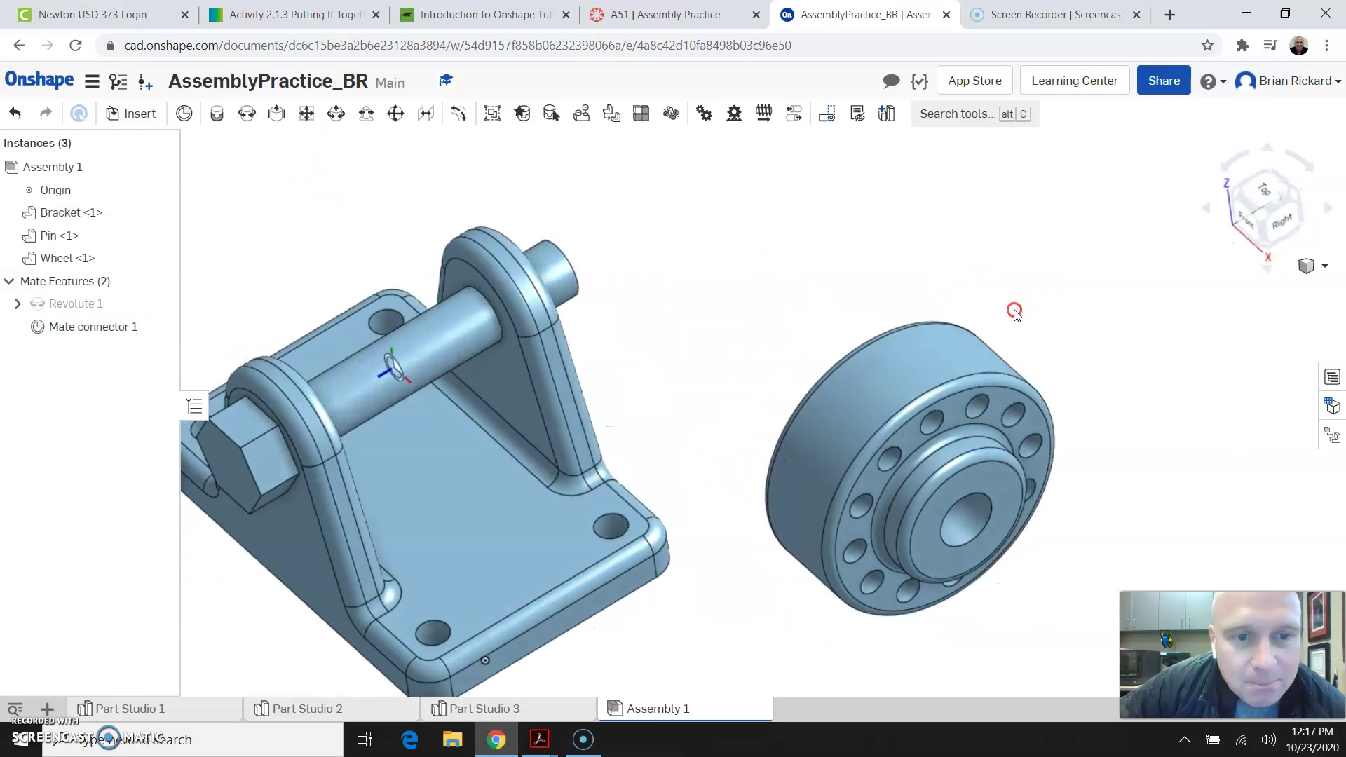
click(392, 366)
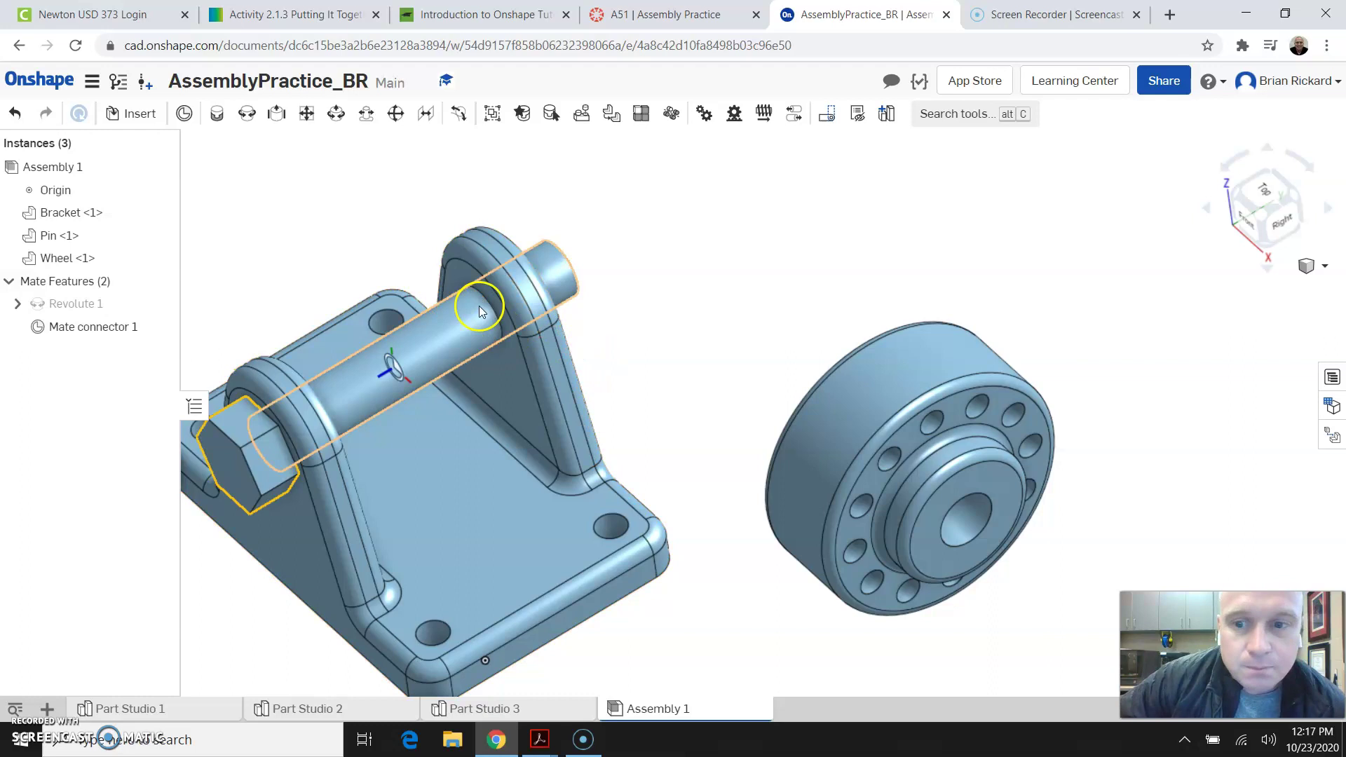
click(323, 157)
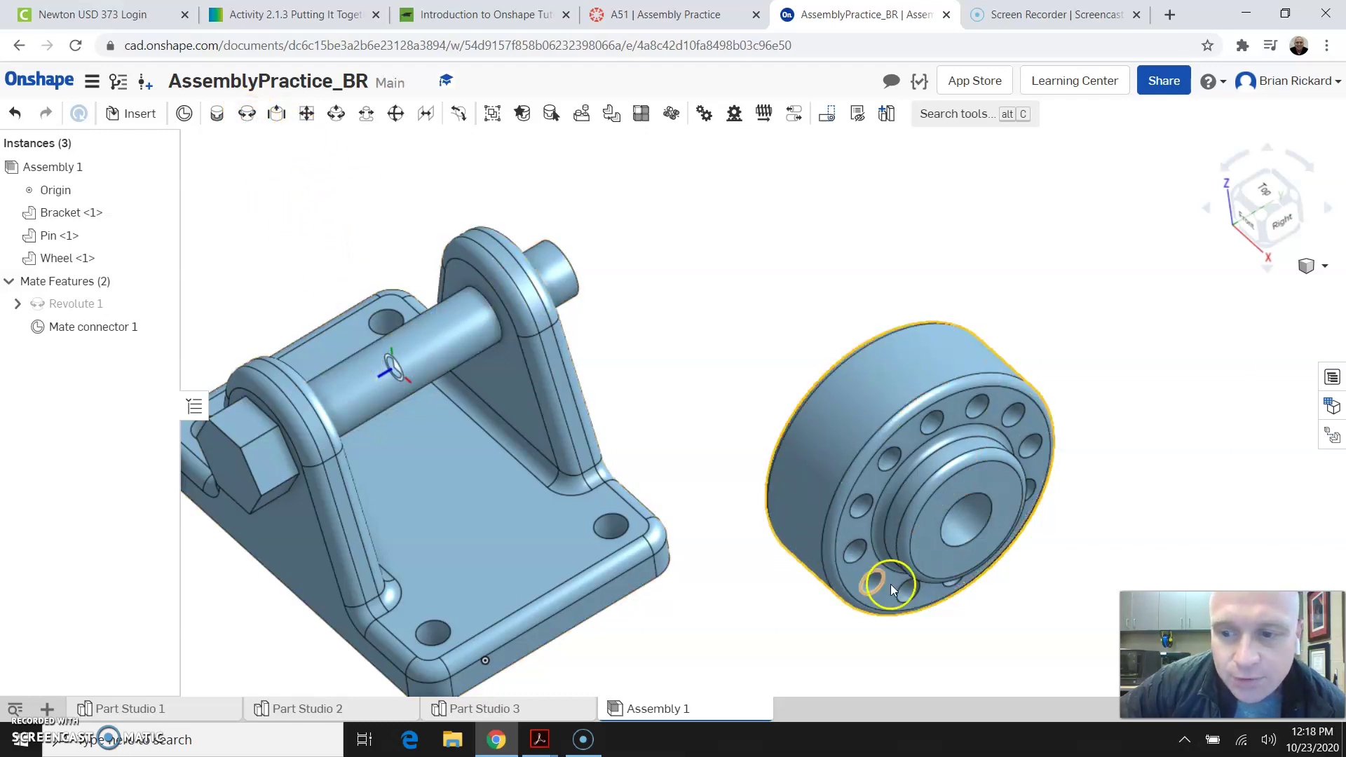
Step: Add a Revolute mate joining the centre of the wheel's outer cylindrical face to the bracket's midway mate connector
click(245, 114)
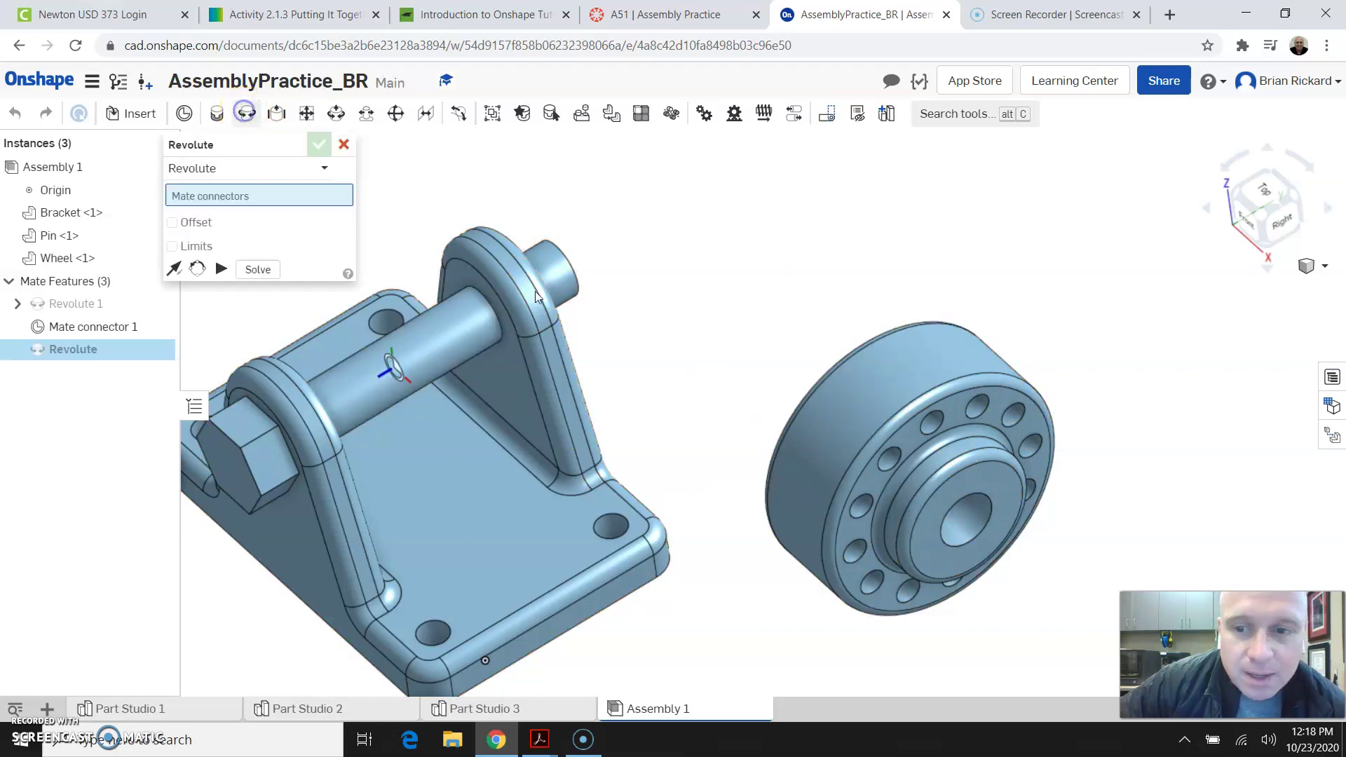
scroll(890, 498, up, 3)
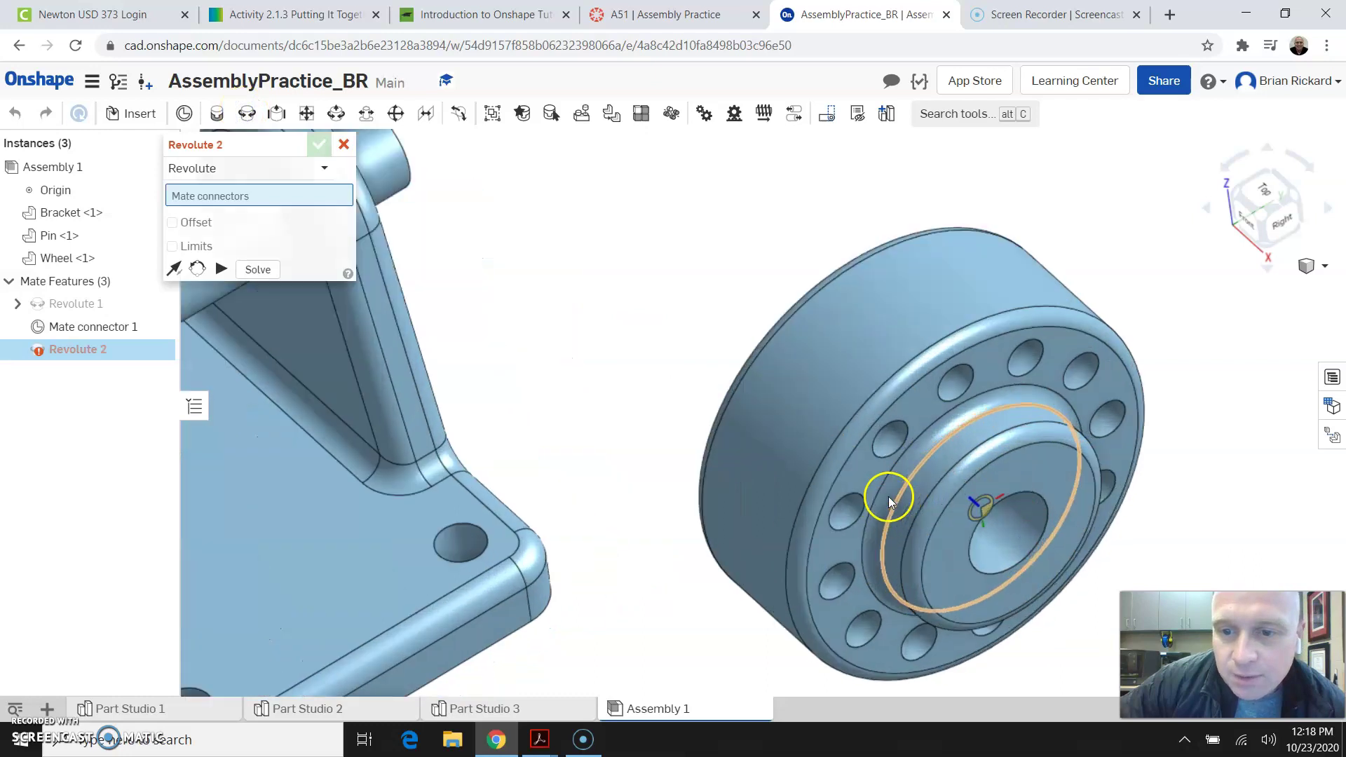
right_drag(1250, 495, 1292, 453)
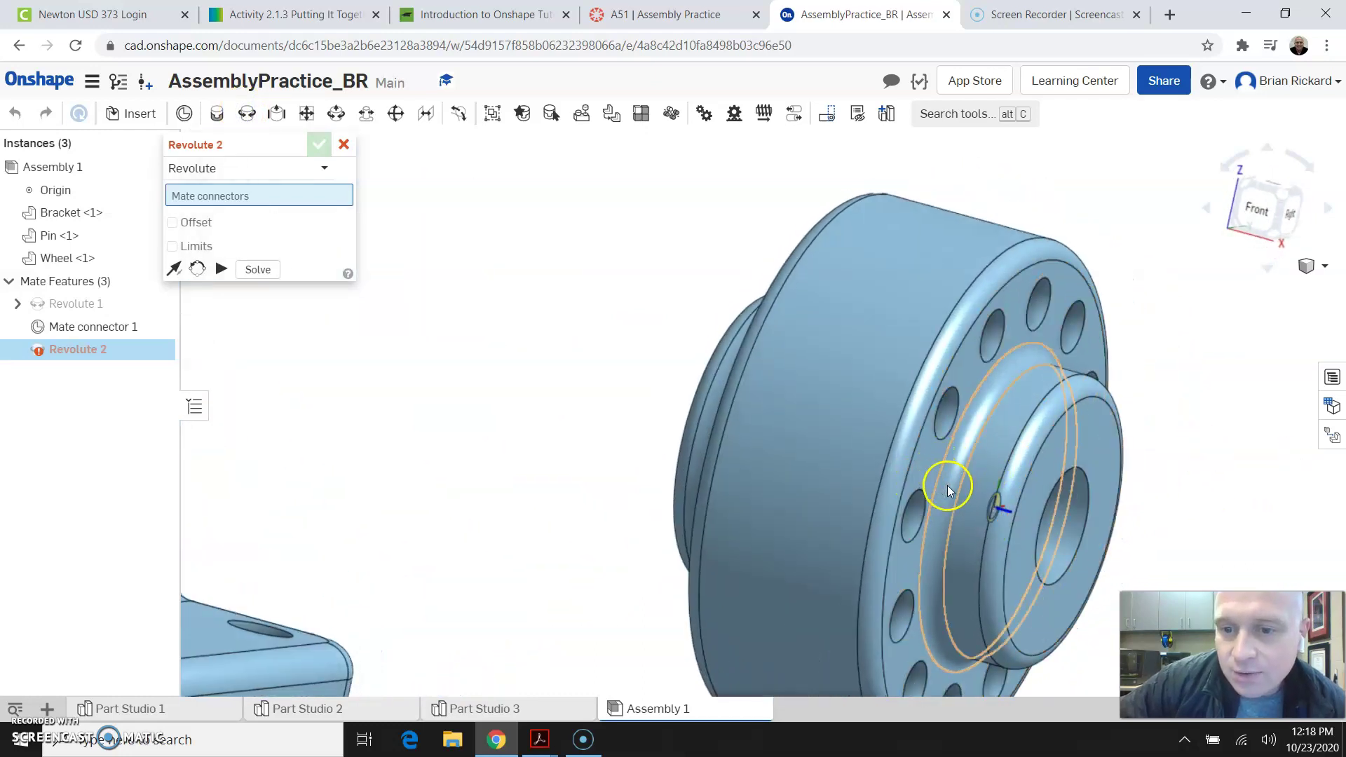
scroll(1049, 527, down, 5)
right_drag(739, 442, 712, 432)
right_drag(775, 475, 750, 479)
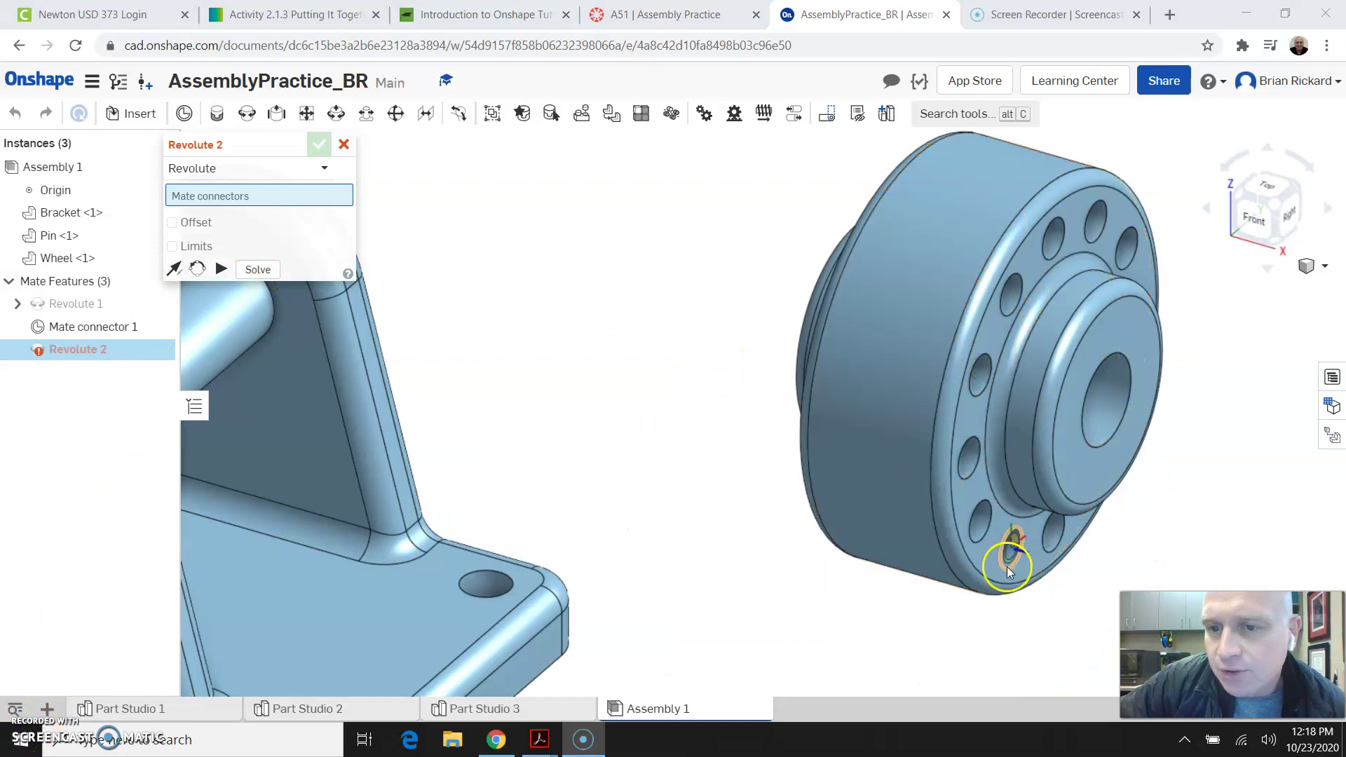
click(955, 357)
scroll(1087, 572, down, 3)
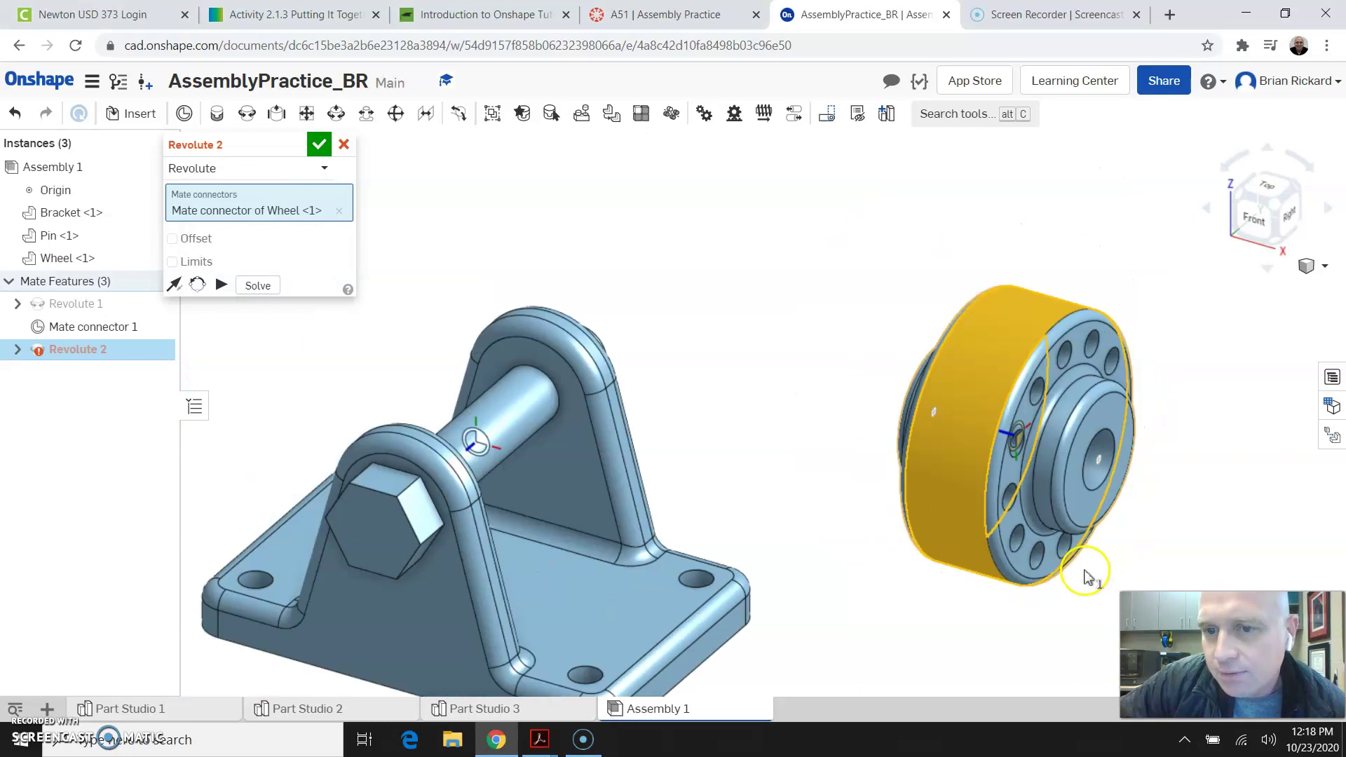
click(480, 447)
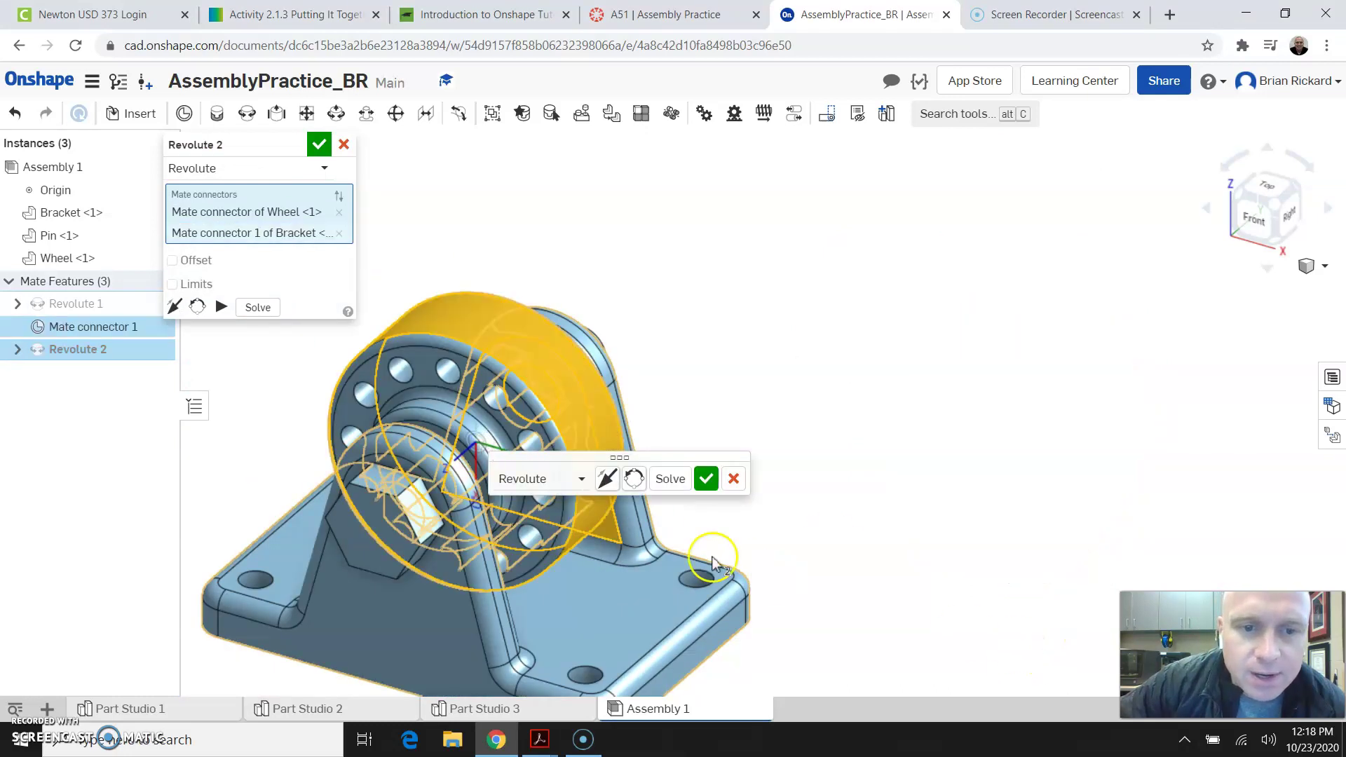
right_drag(896, 505, 862, 504)
click(709, 481)
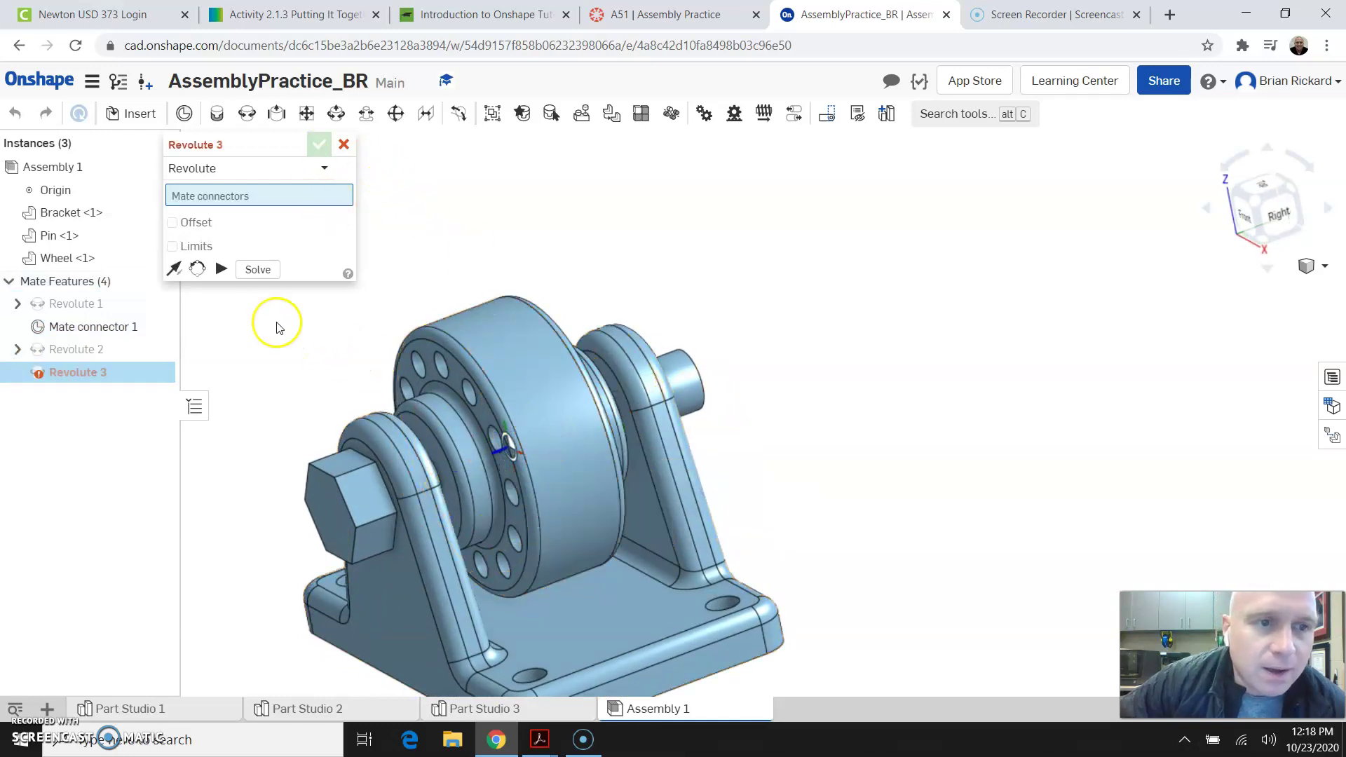
click(220, 274)
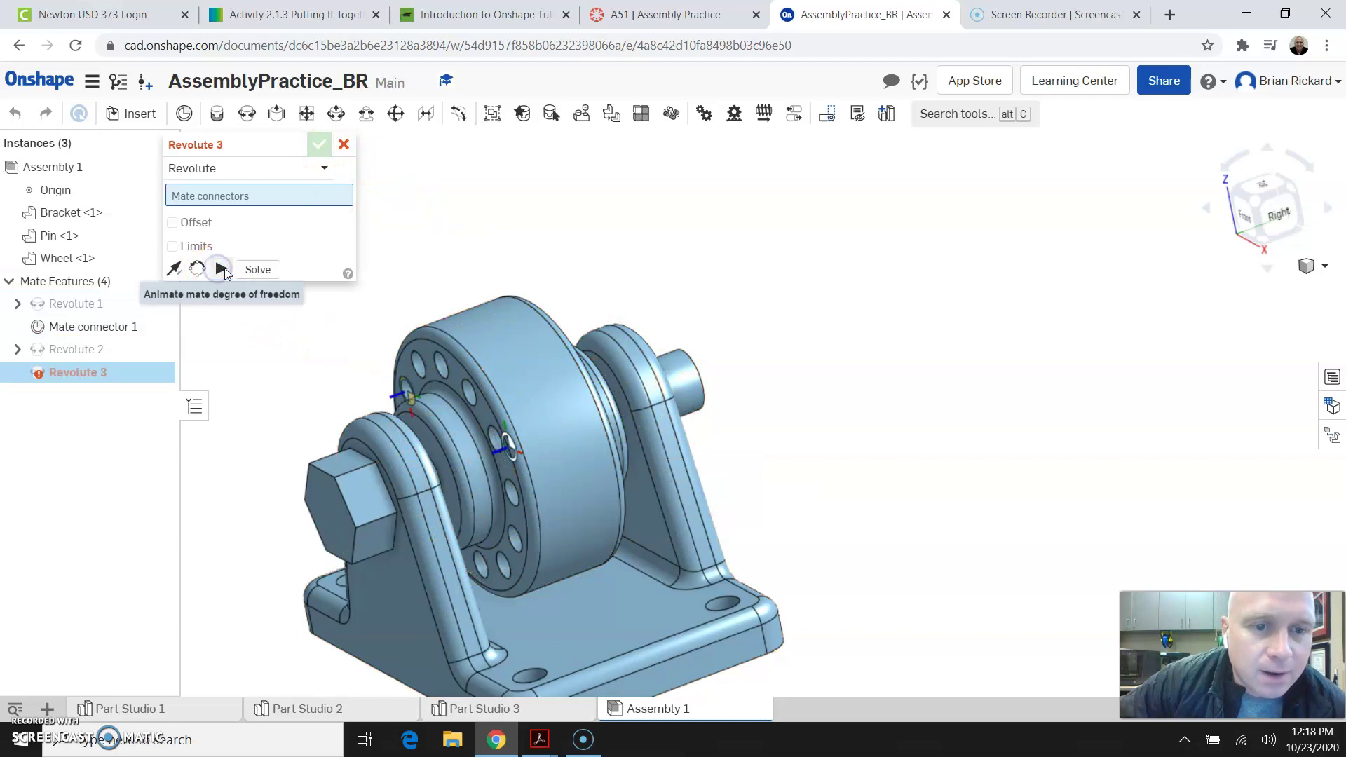
click(344, 144)
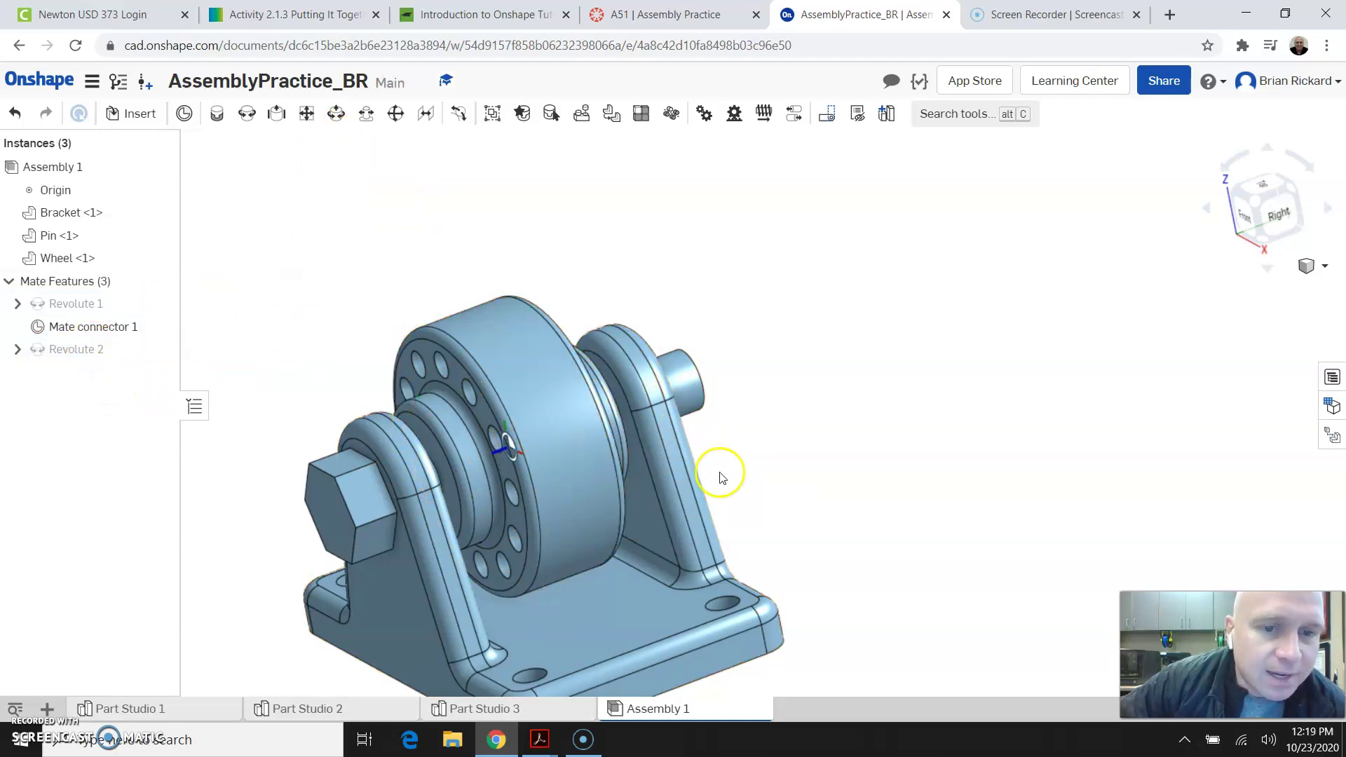
Step: Reopen the Revolute mate between wheel and bracket for editing and animate its rotation
click(1259, 200)
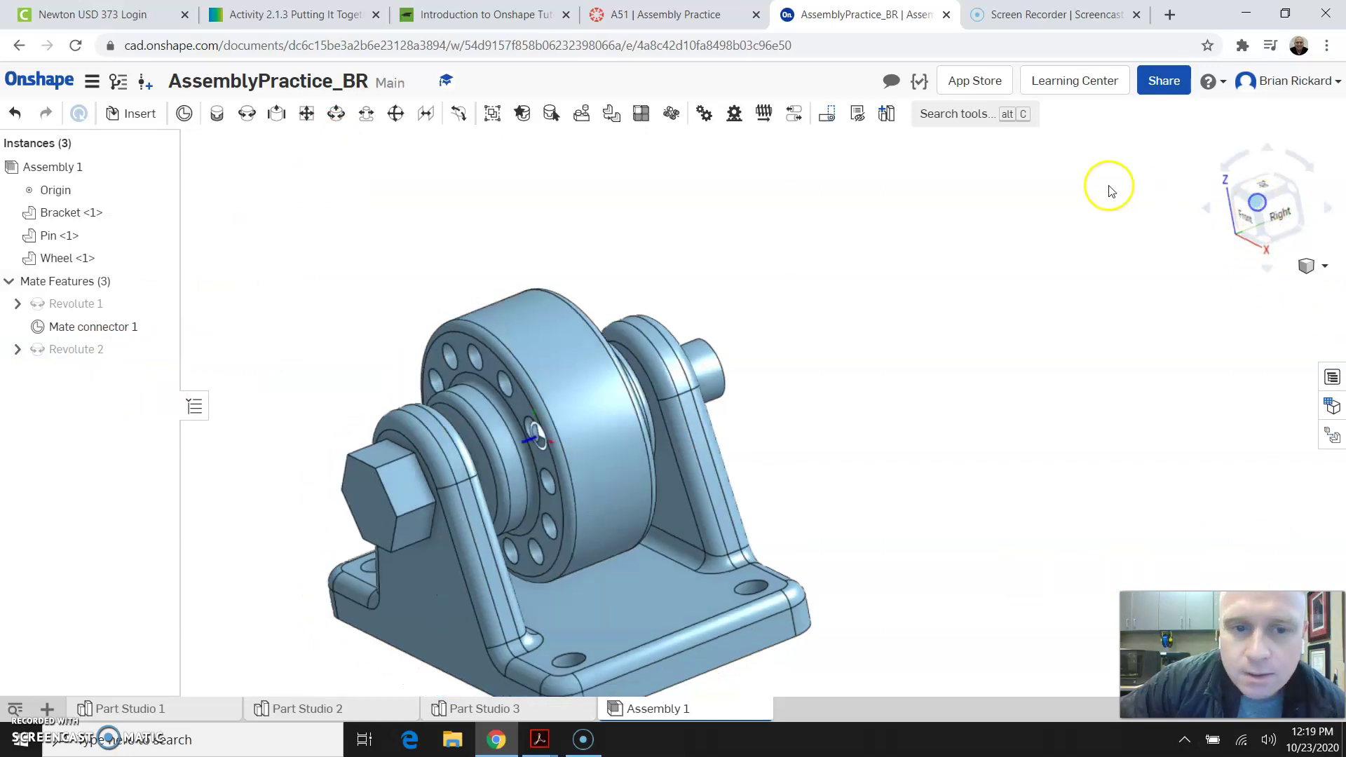
right_click(72, 351)
click(97, 383)
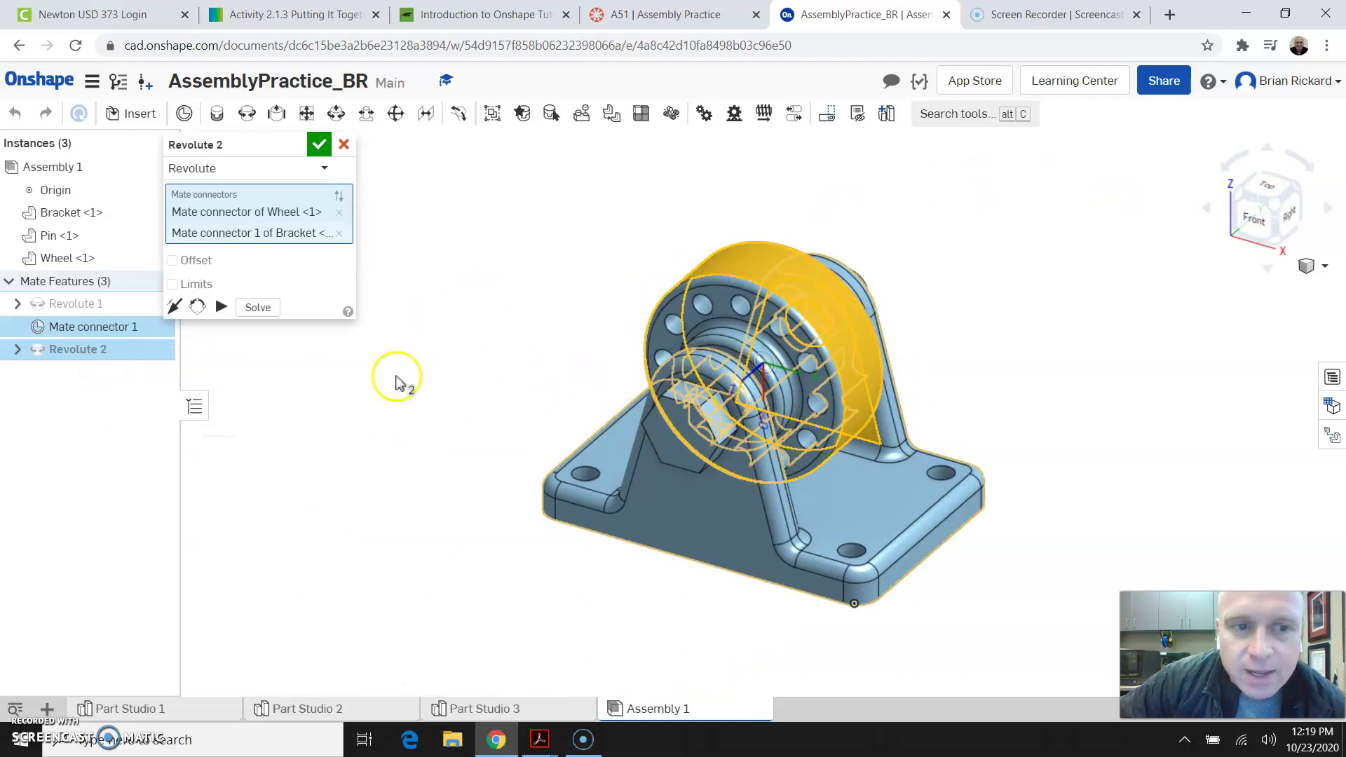
click(223, 308)
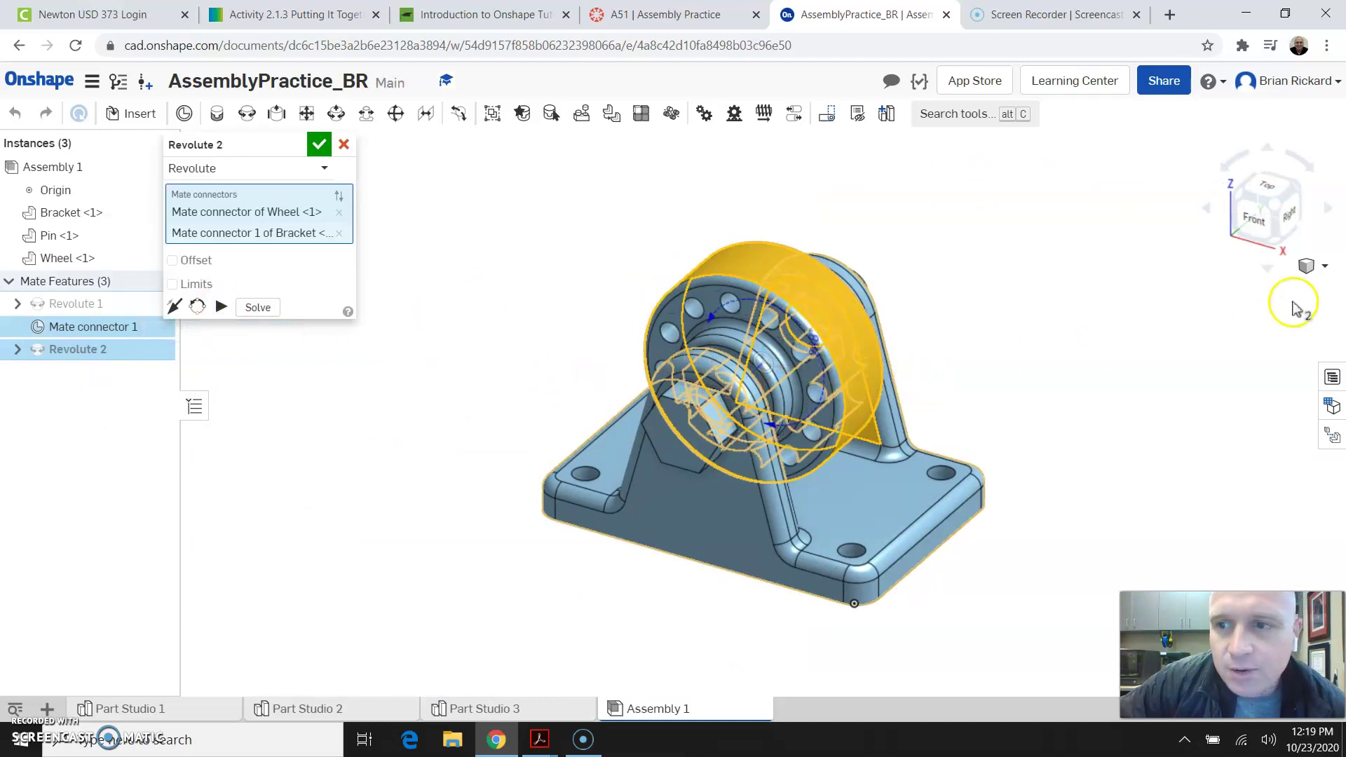
click(1293, 219)
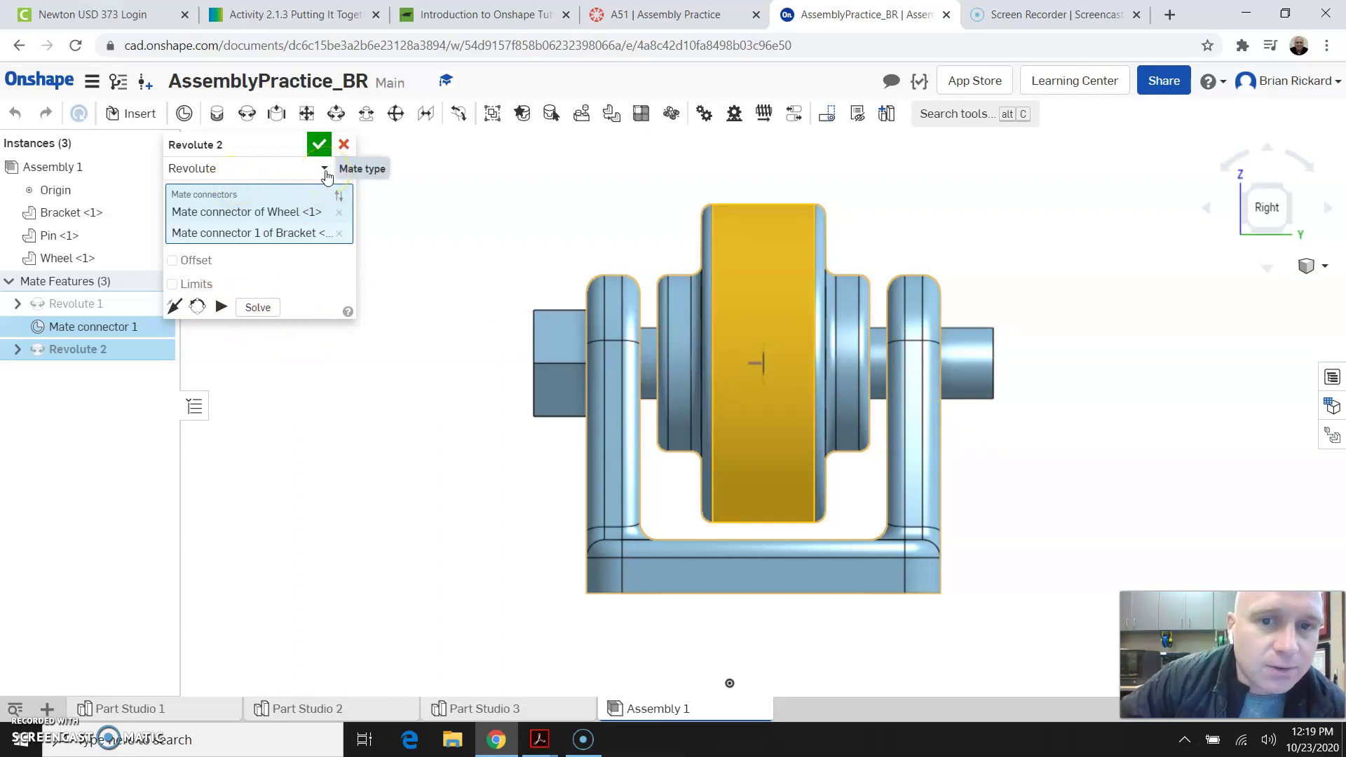
Step: Change the mate type between wheel and bracket to Cylindrical and animate its degrees of freedom
click(325, 172)
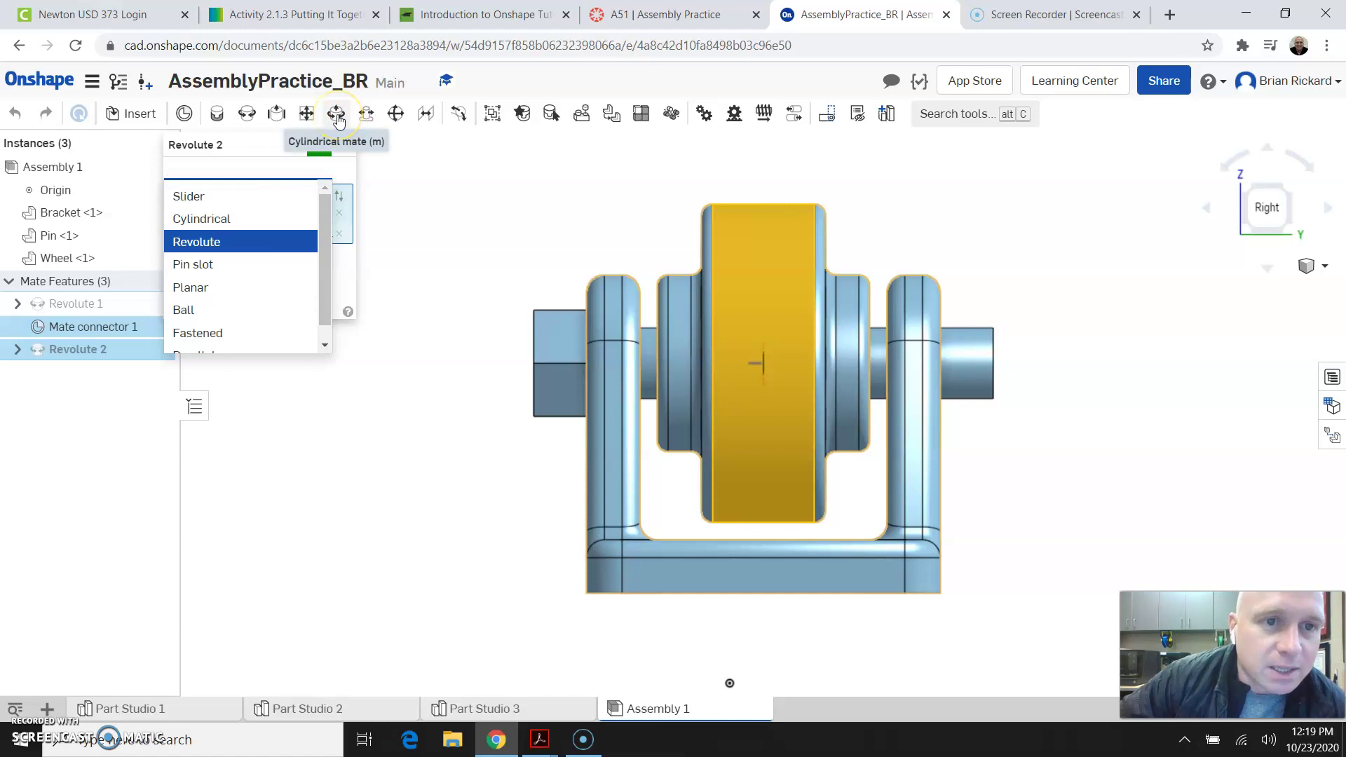
click(771, 345)
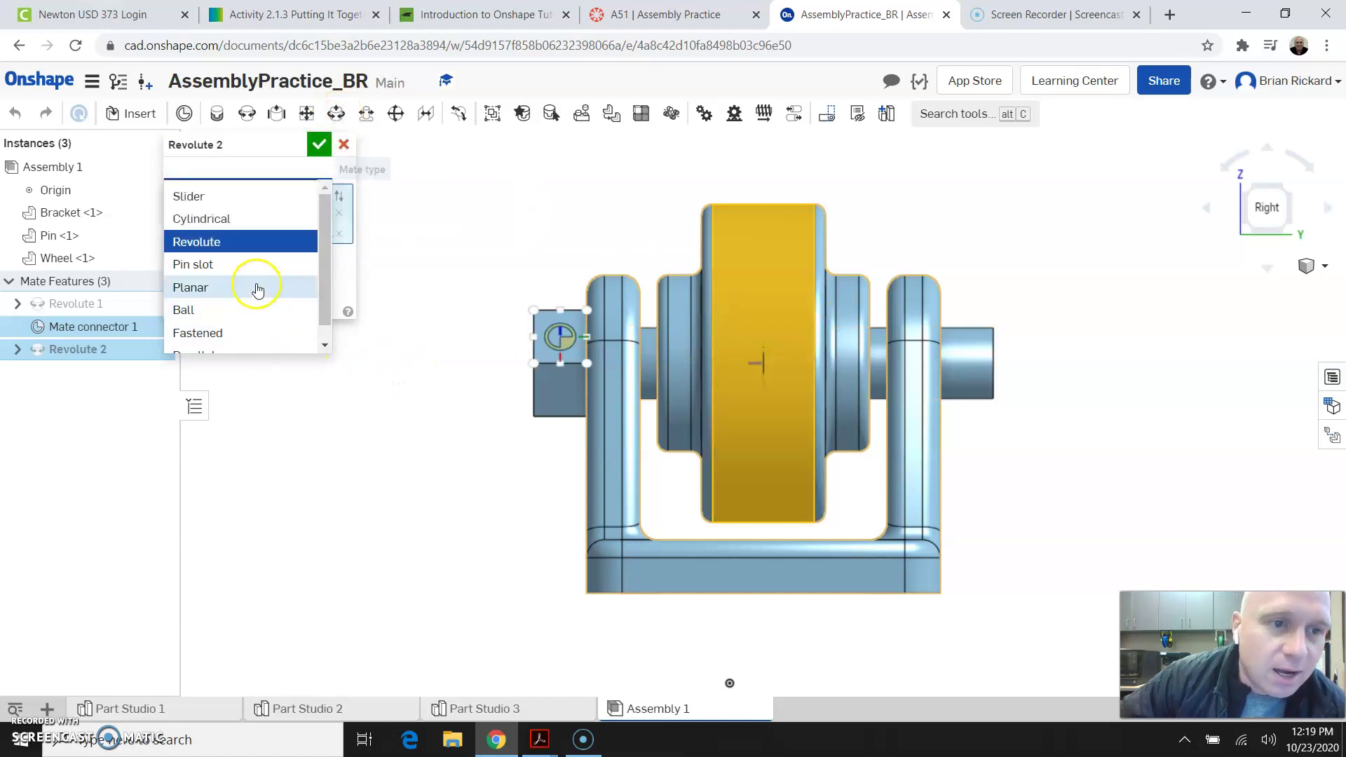
click(221, 218)
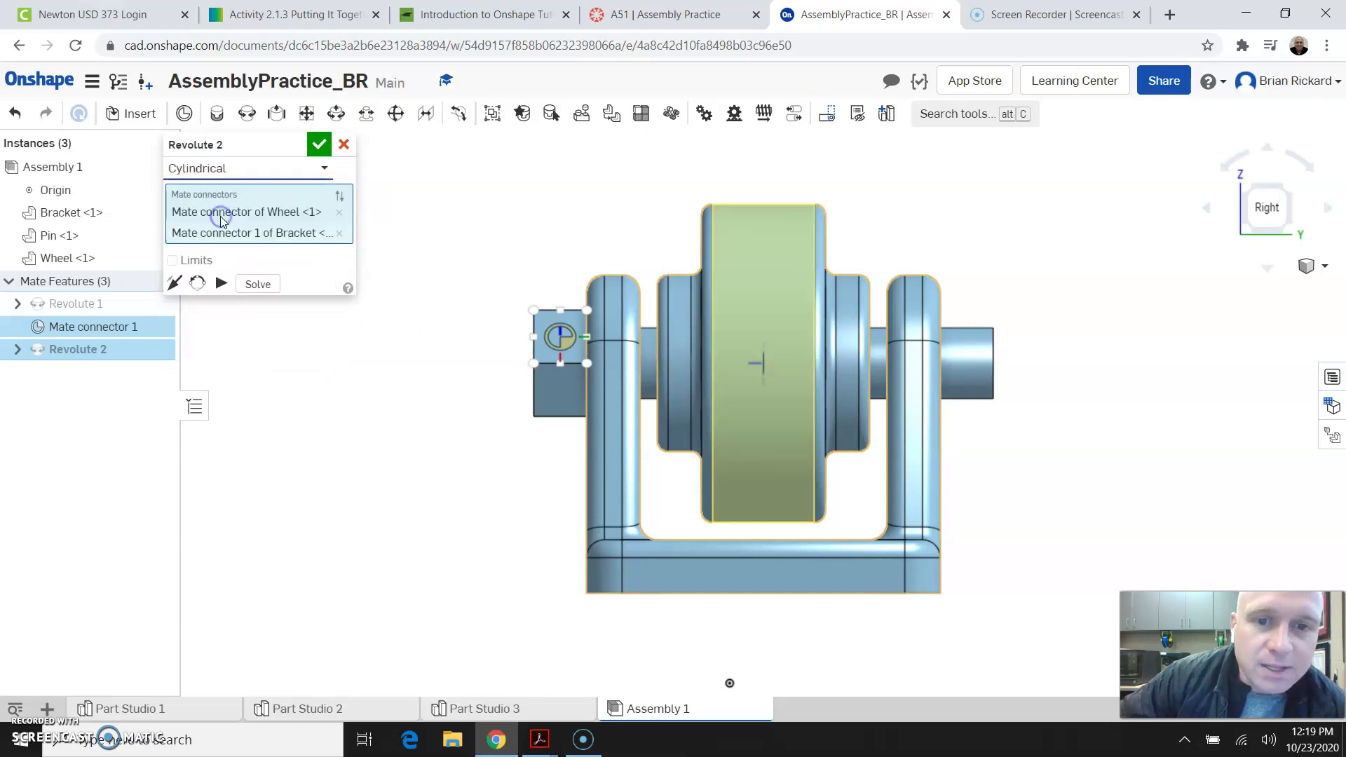
click(222, 285)
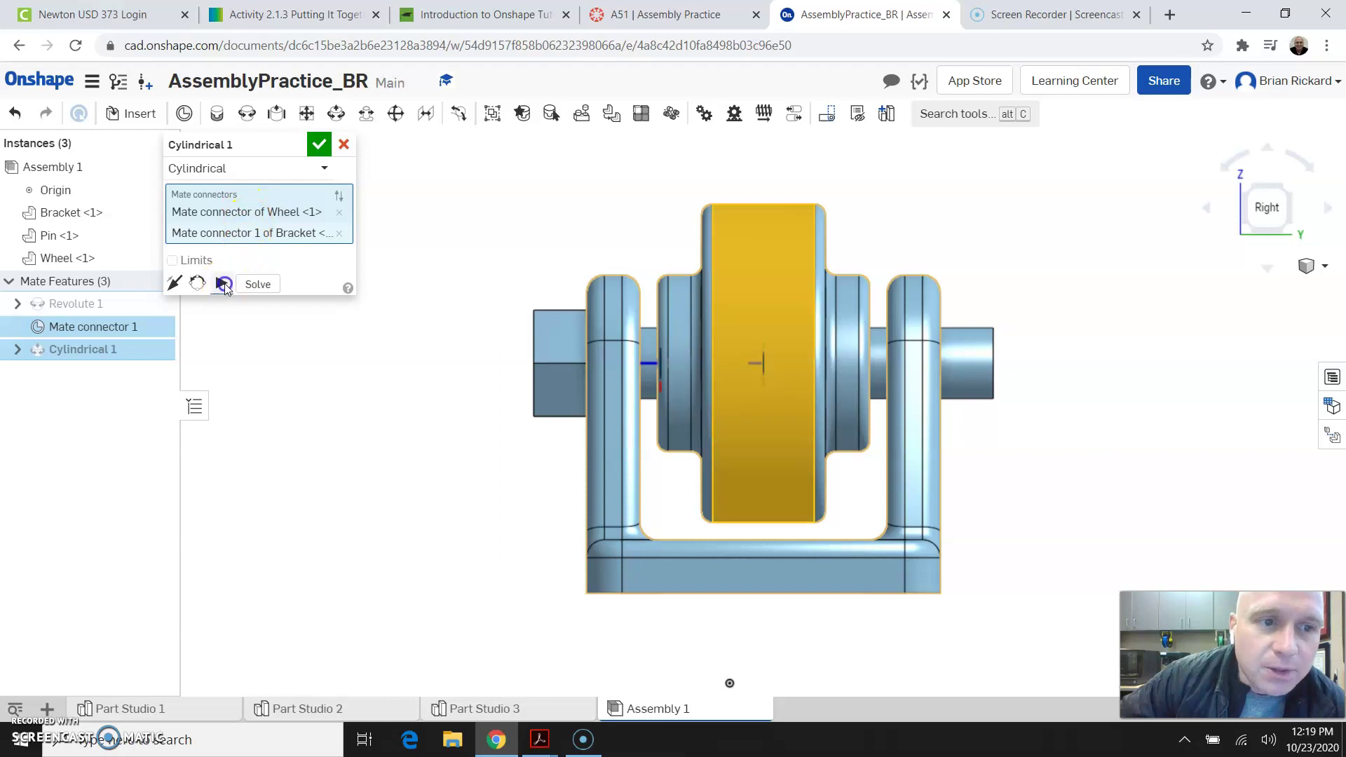
click(222, 284)
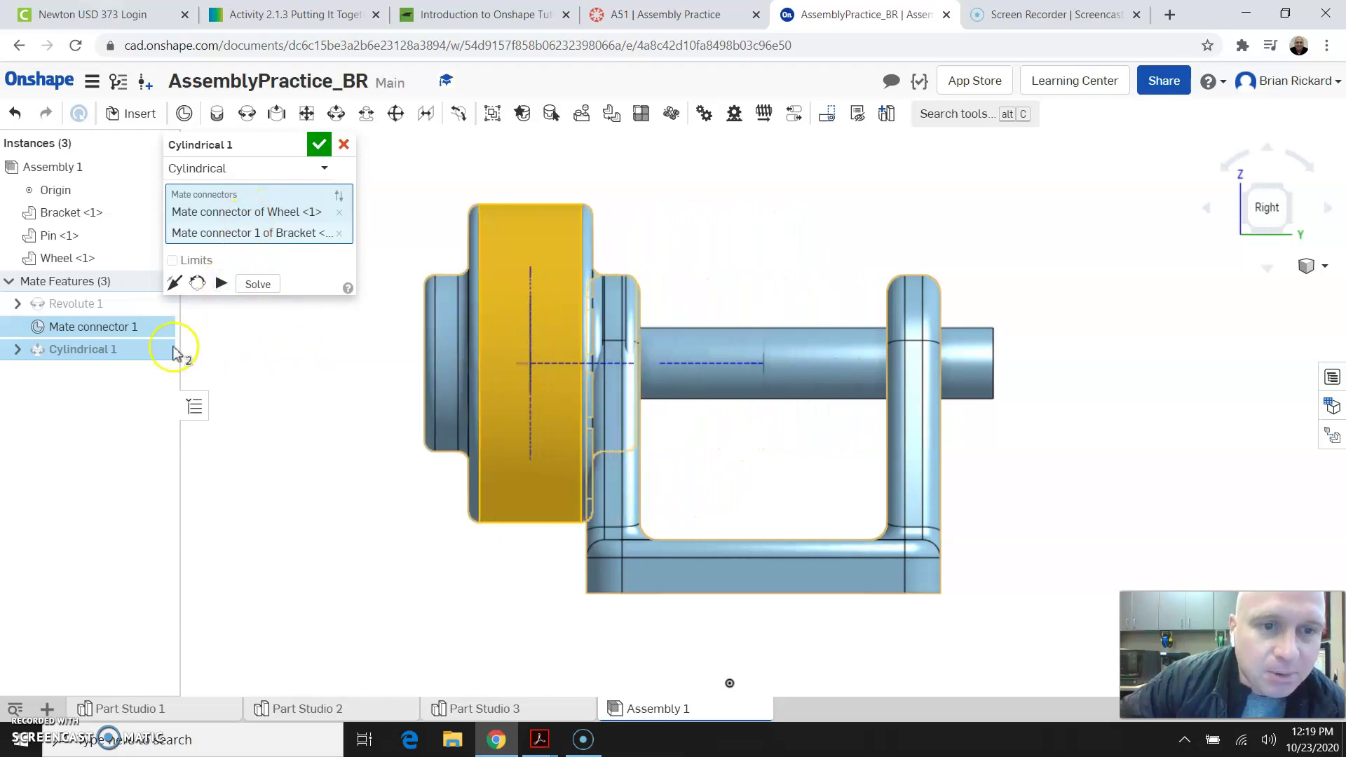
Step: Limit the Cylindrical mate's Z travel to a minimum of -5 mm and maximum of 5 mm, animate it, and accept the mate
click(172, 262)
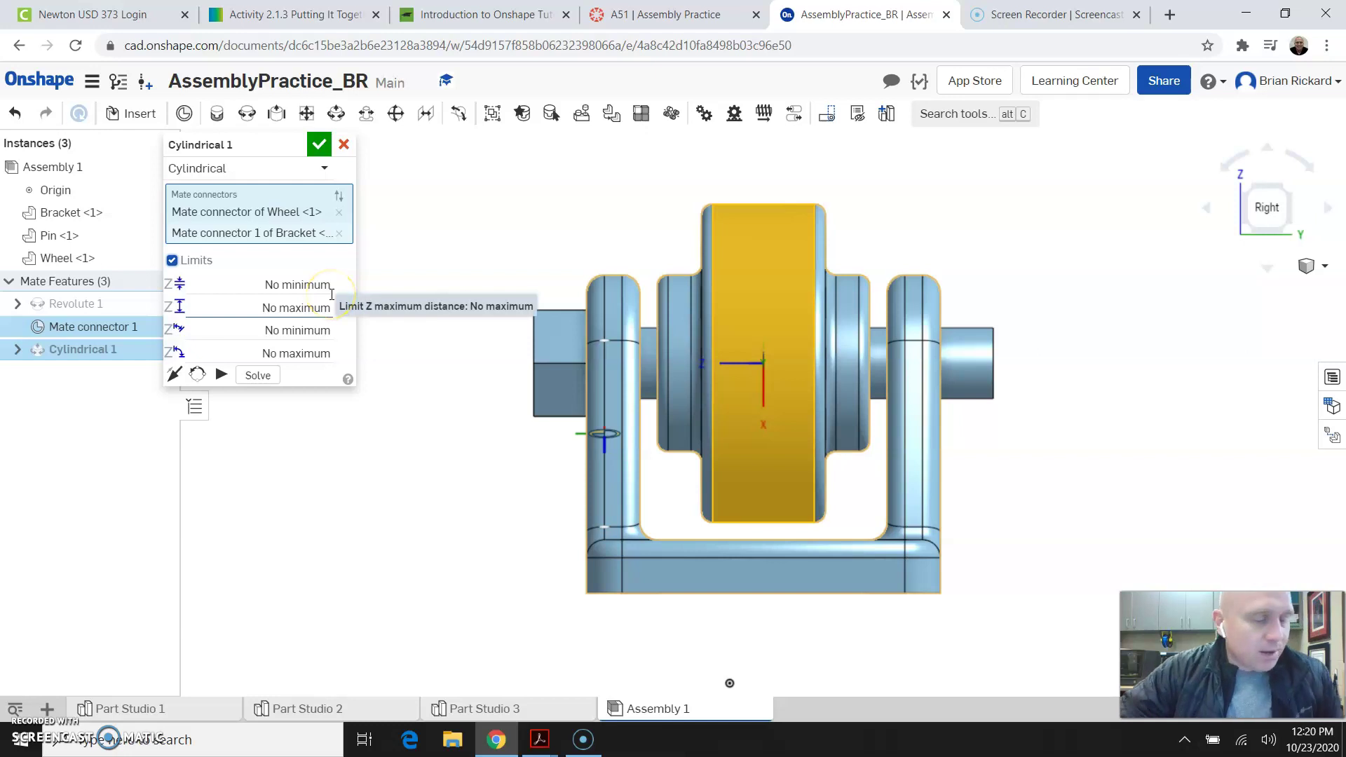
click(275, 283)
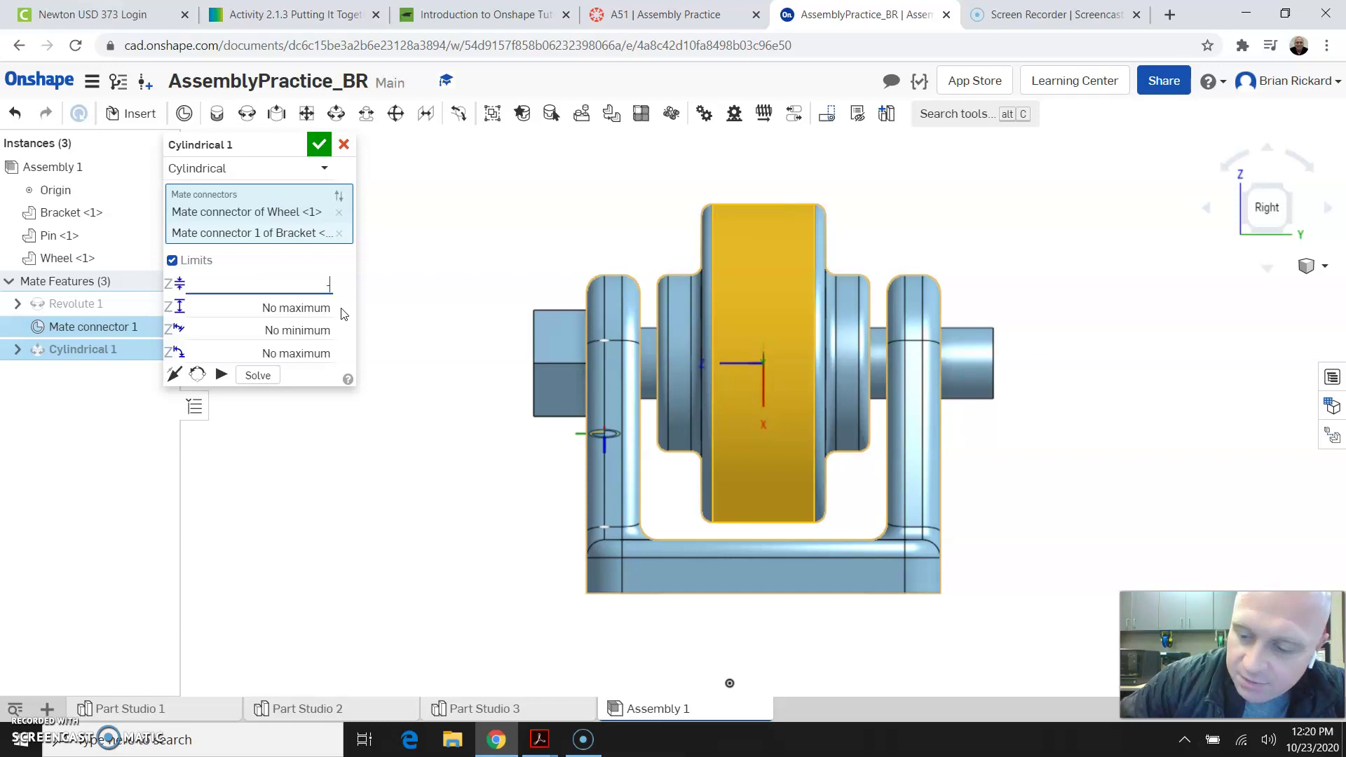
text(-5)
click(309, 307)
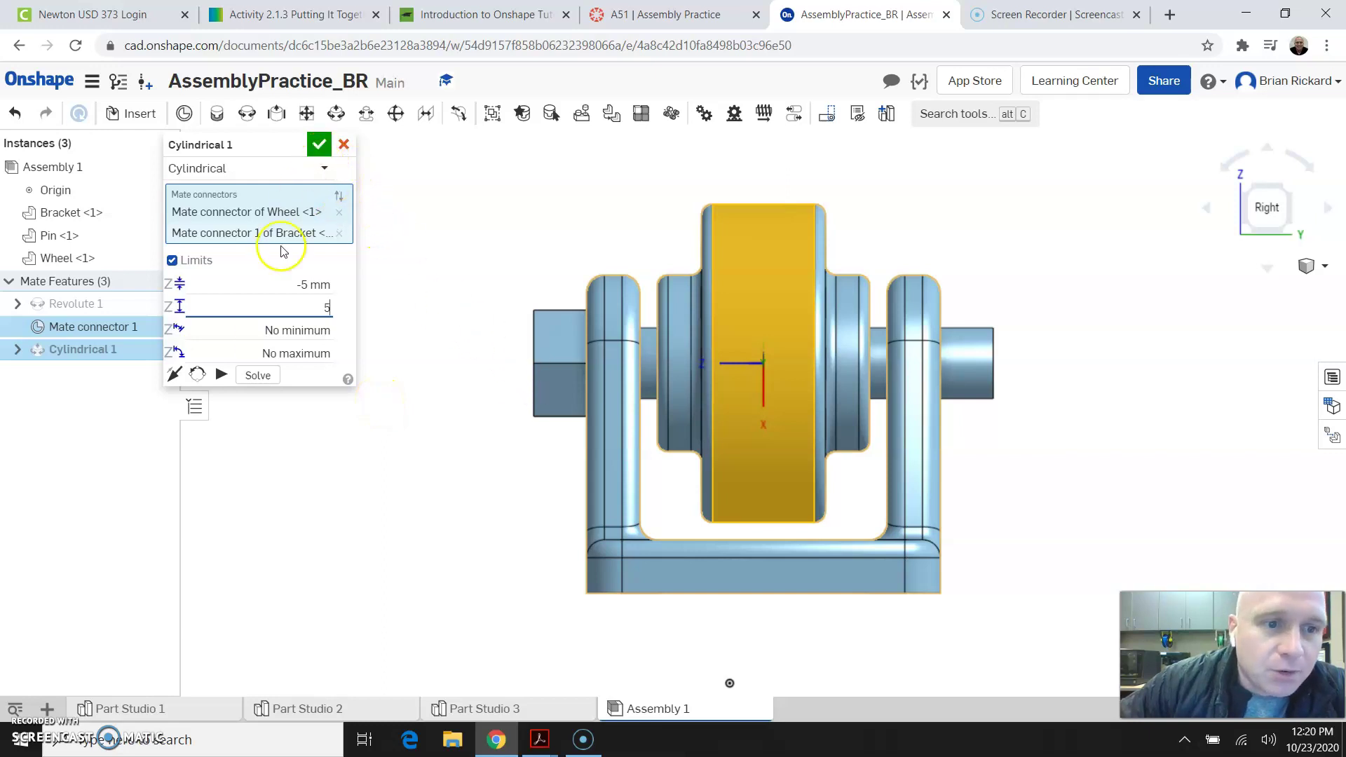
click(222, 375)
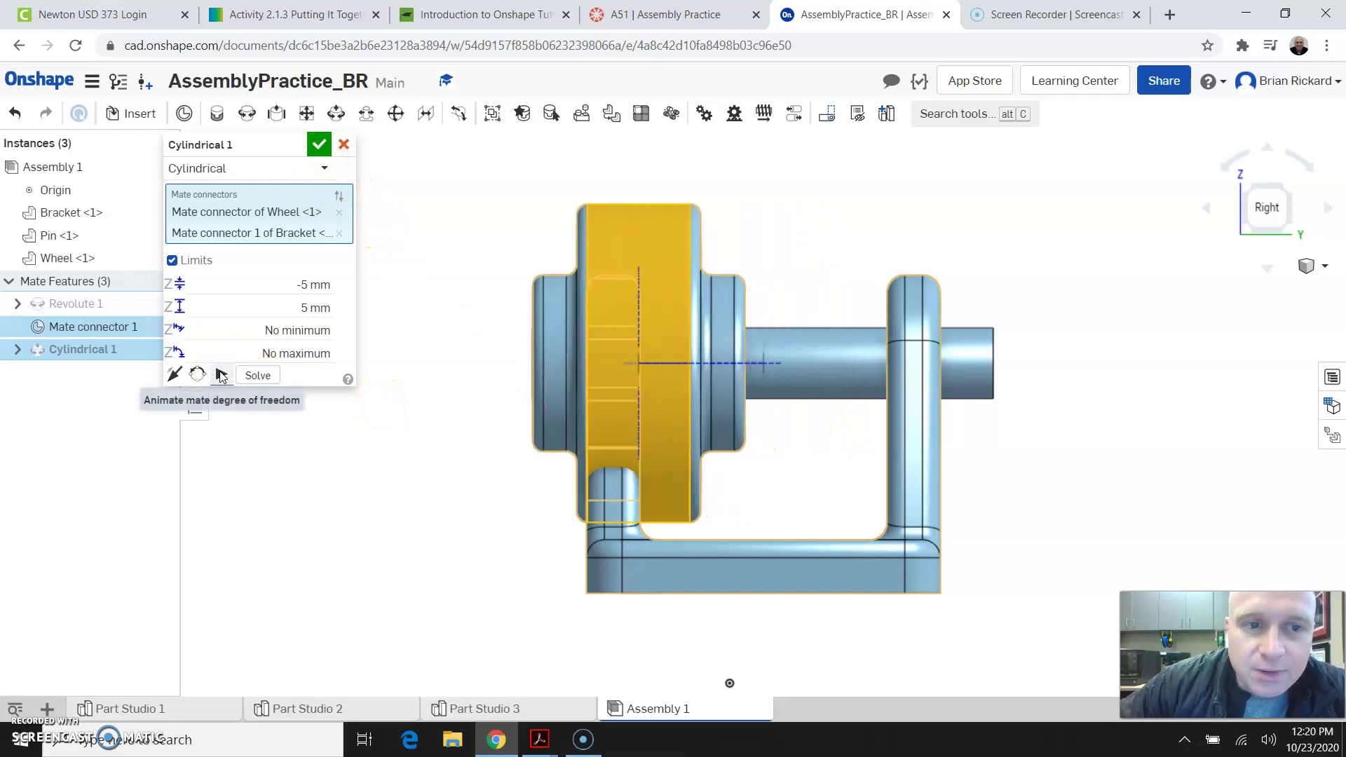
click(320, 145)
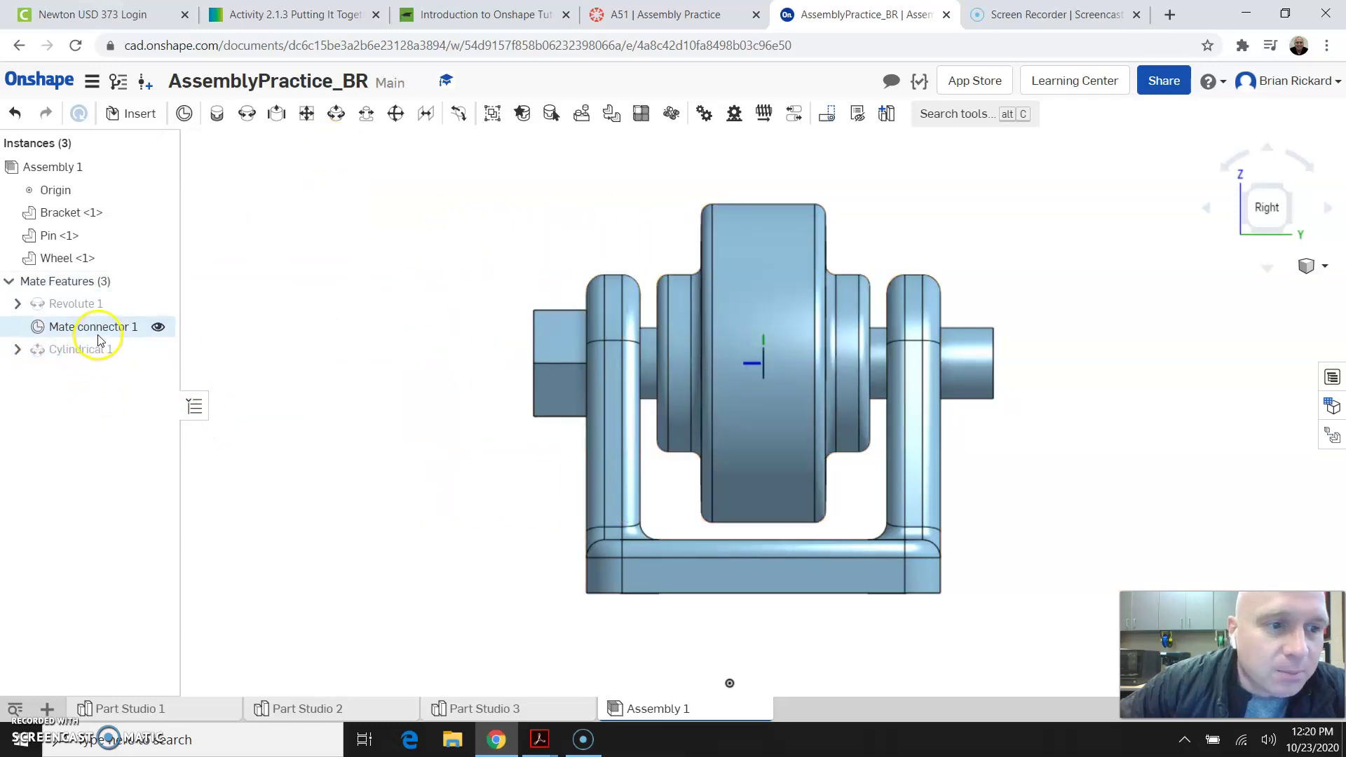
Step: Reopen the Cylindrical mate to animate its limited travel, and hide the bracket's midway mate connector
right_click(93, 355)
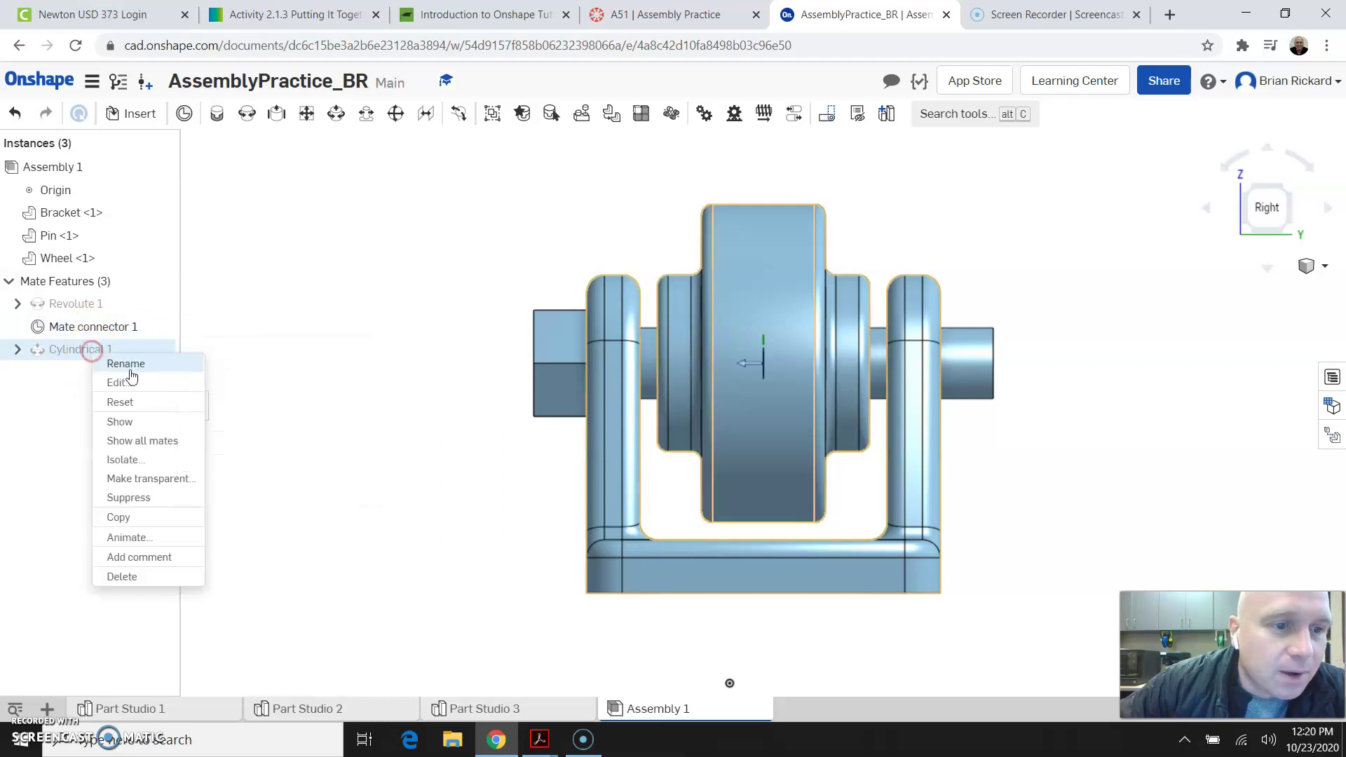
click(143, 381)
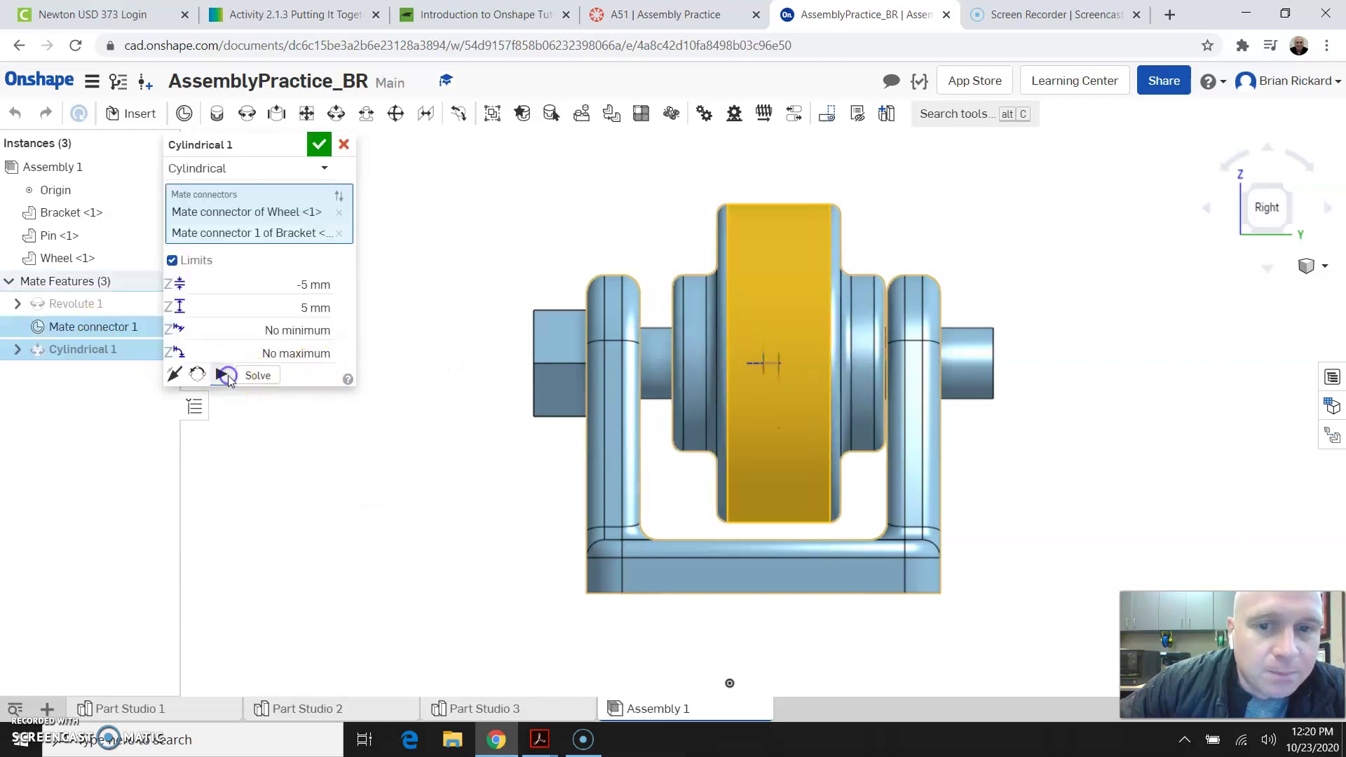
click(223, 376)
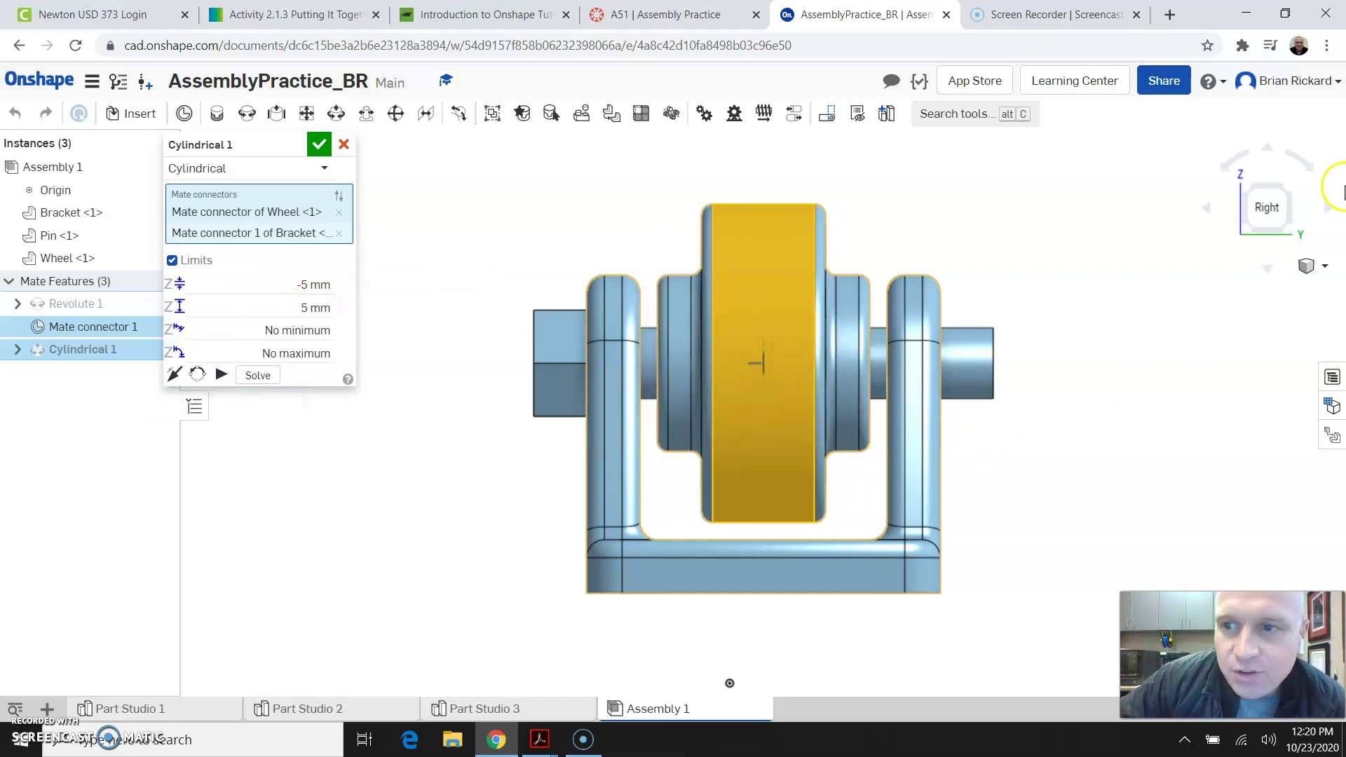
click(1248, 199)
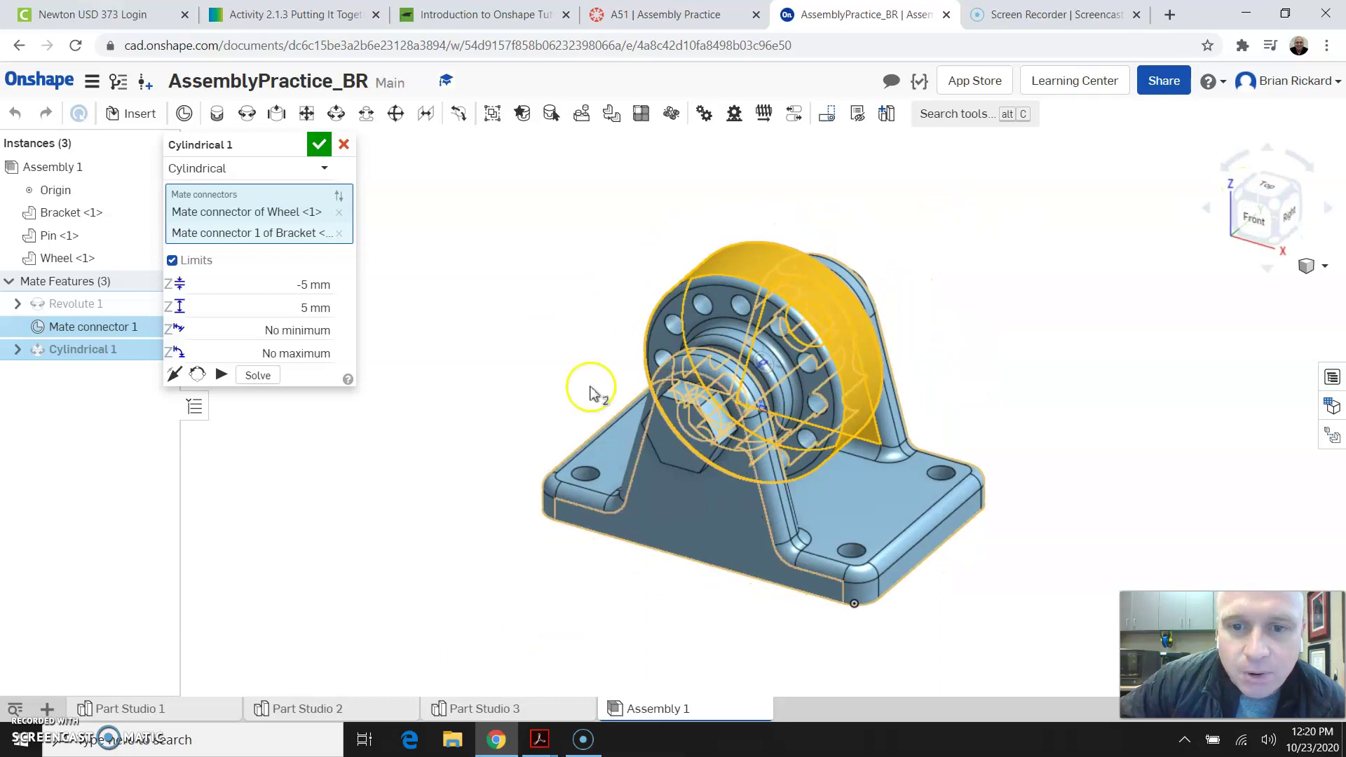
click(320, 144)
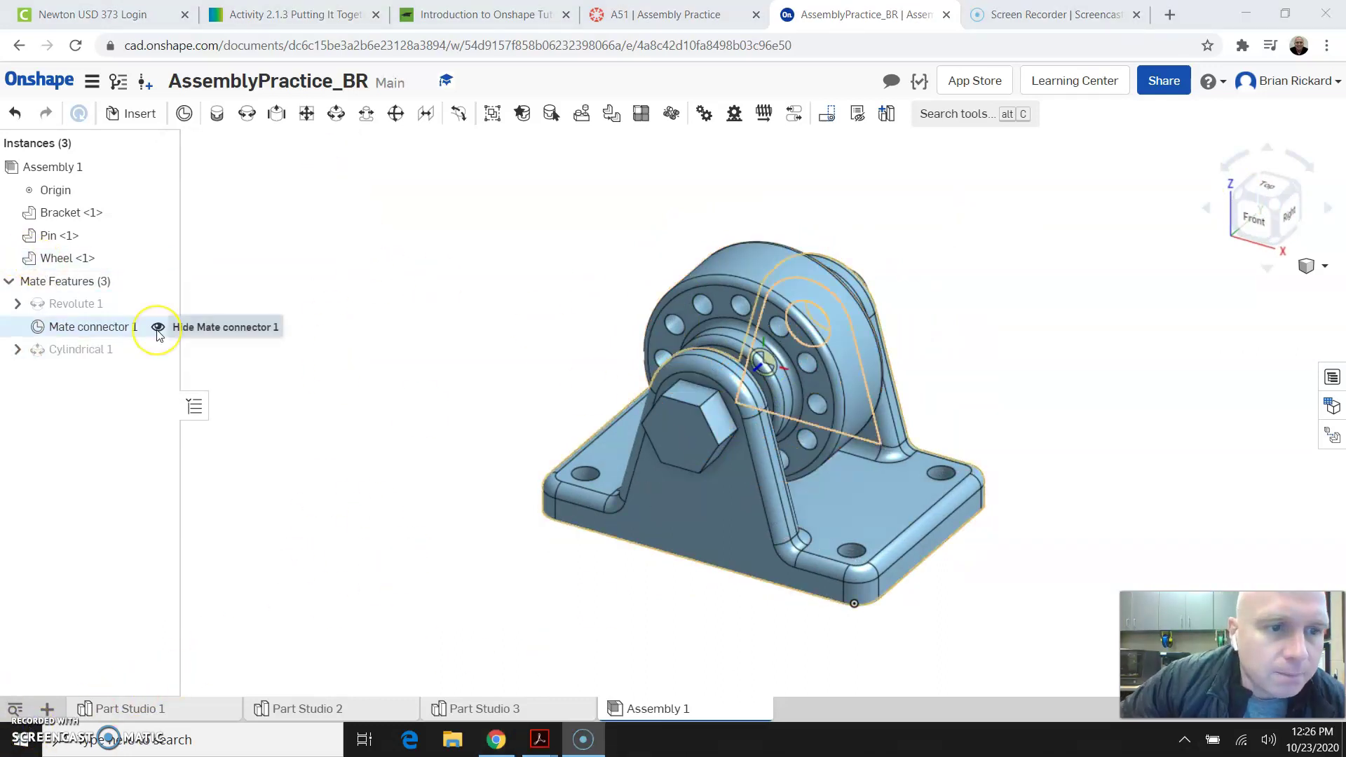
click(158, 328)
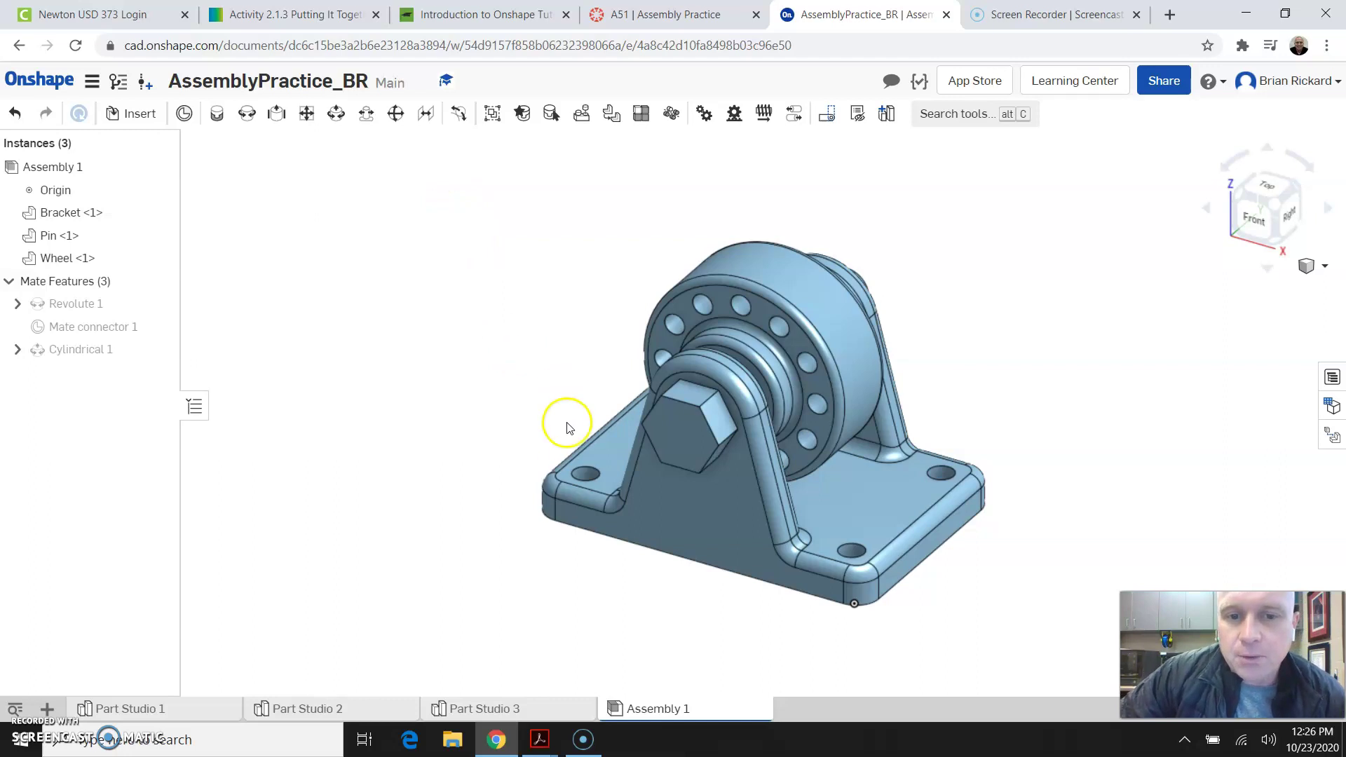
Step: Choose the ISO standard bolt "Hex head bolt grade A & B ISO 4014" from the hex head bolts & screws for insertion
click(134, 114)
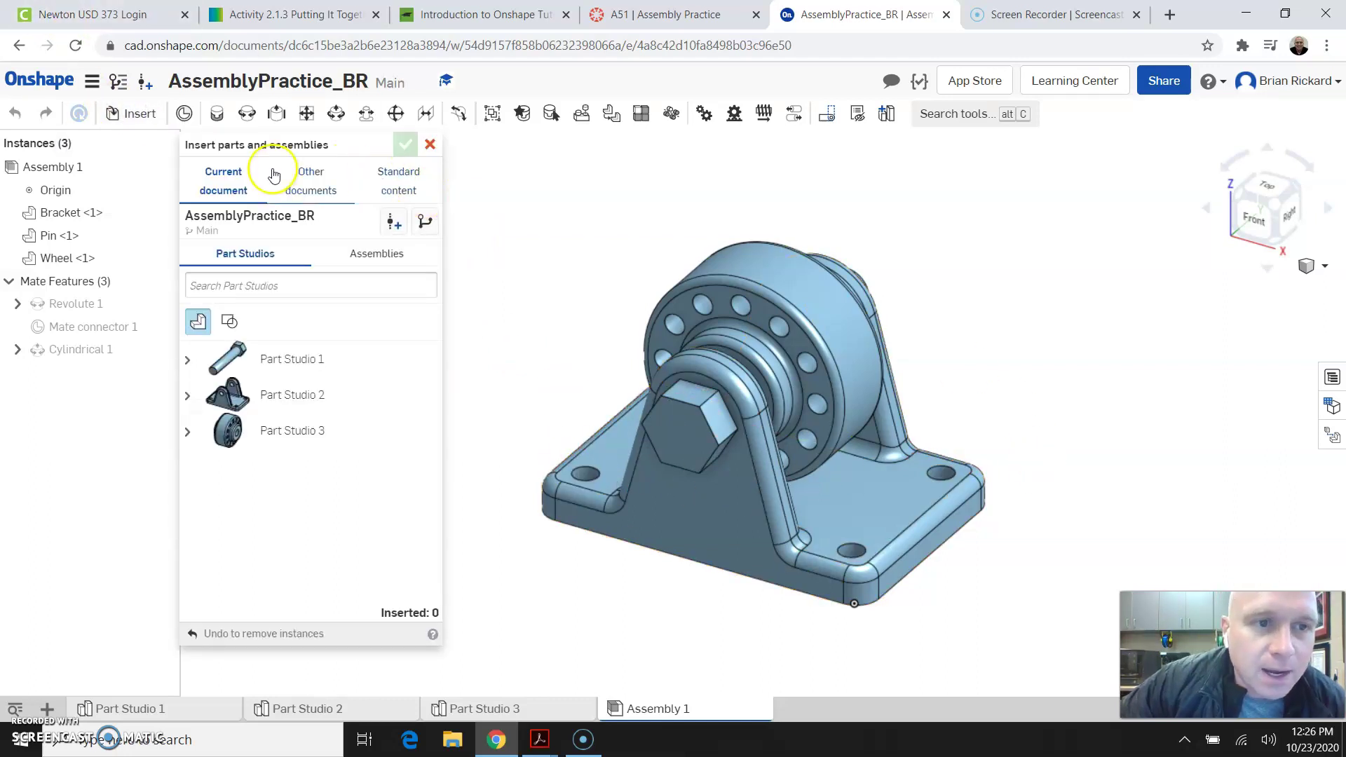
click(386, 188)
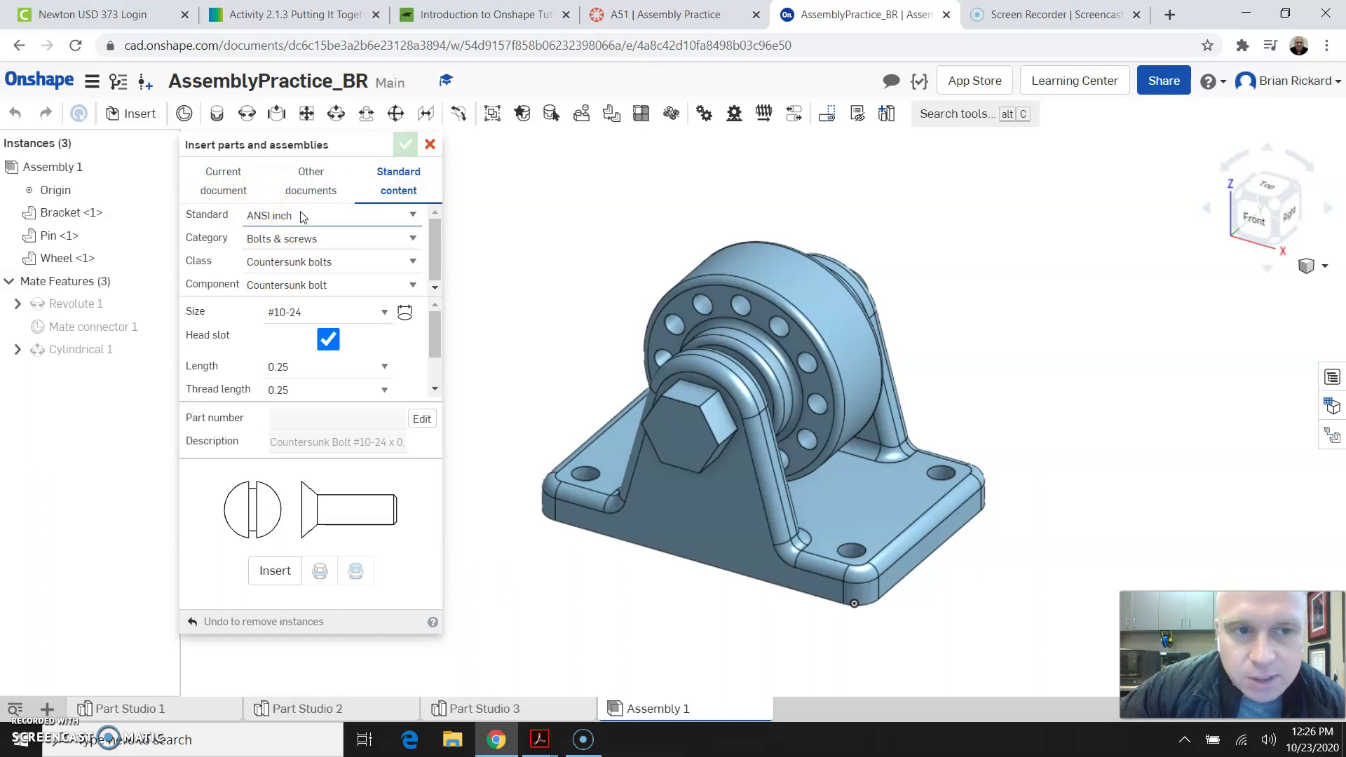
click(345, 217)
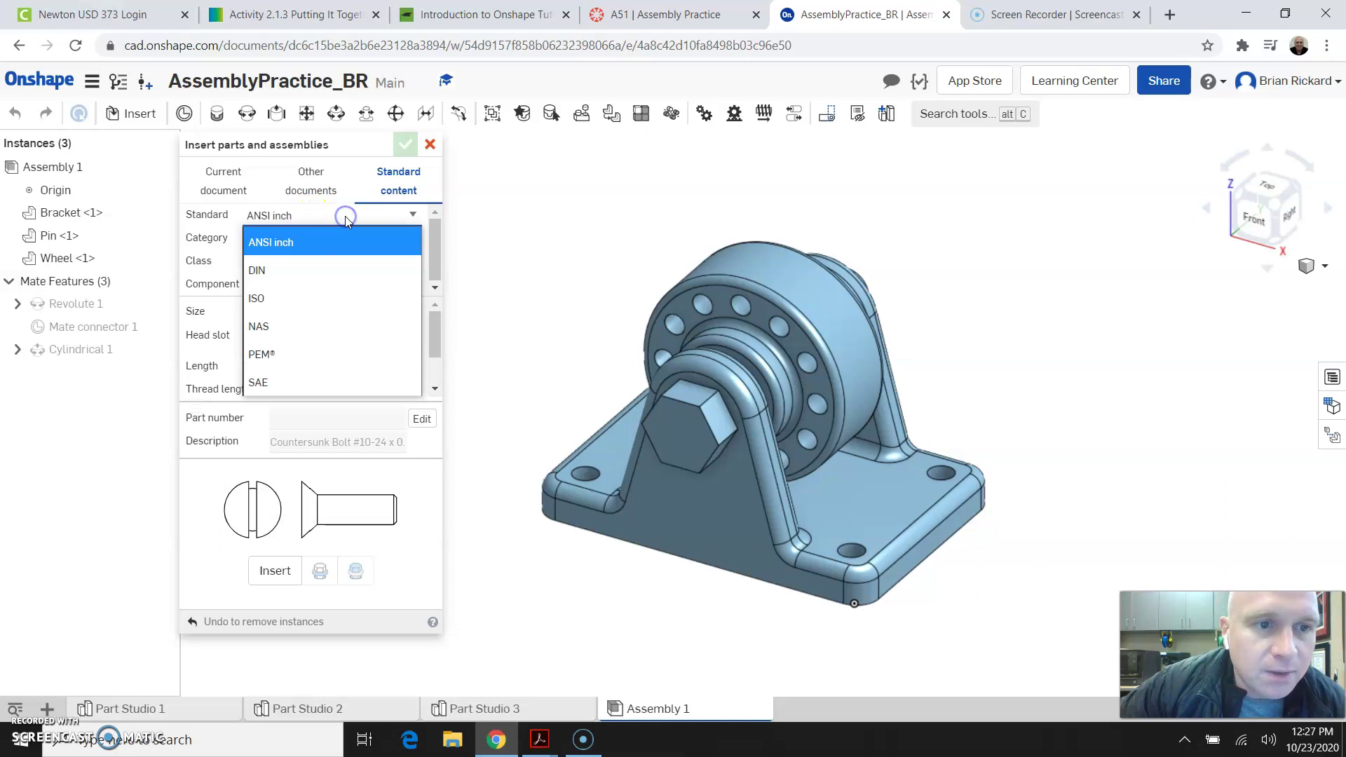
click(326, 299)
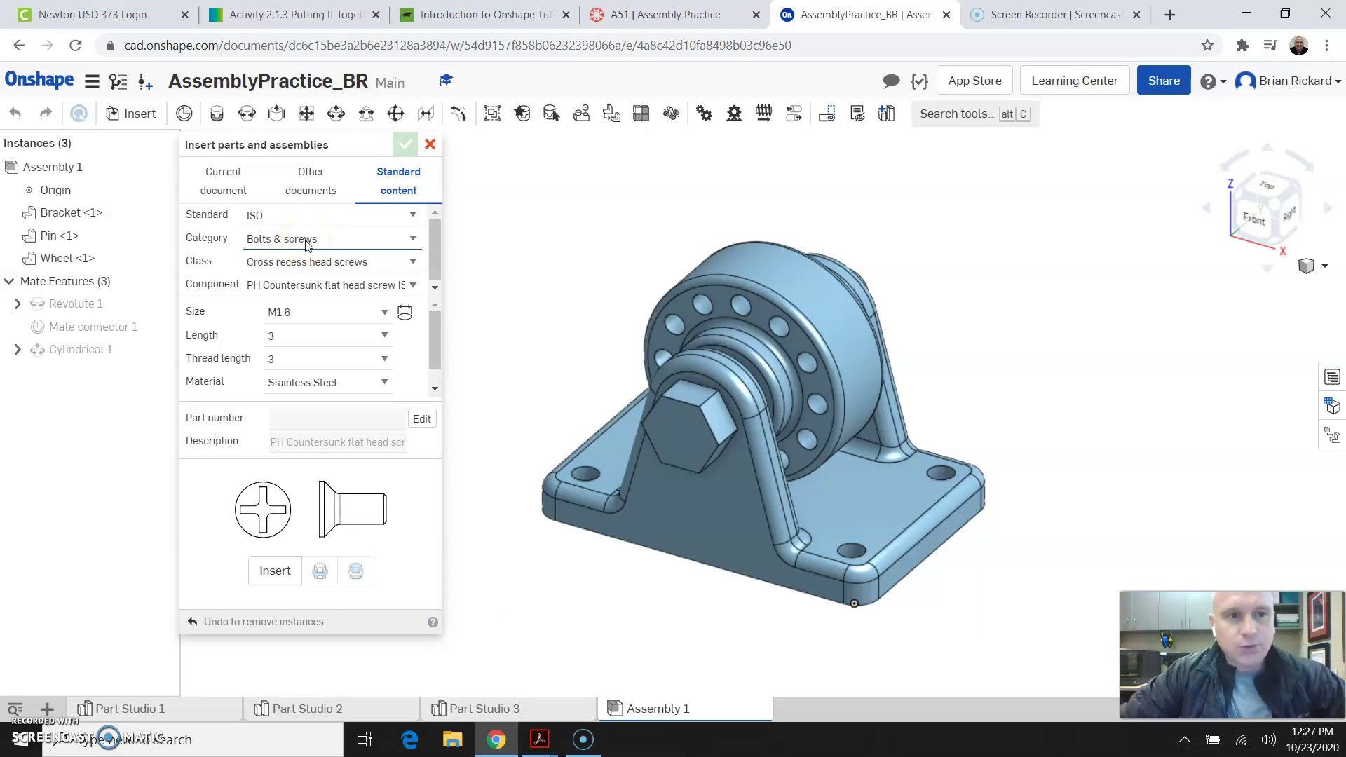
click(309, 264)
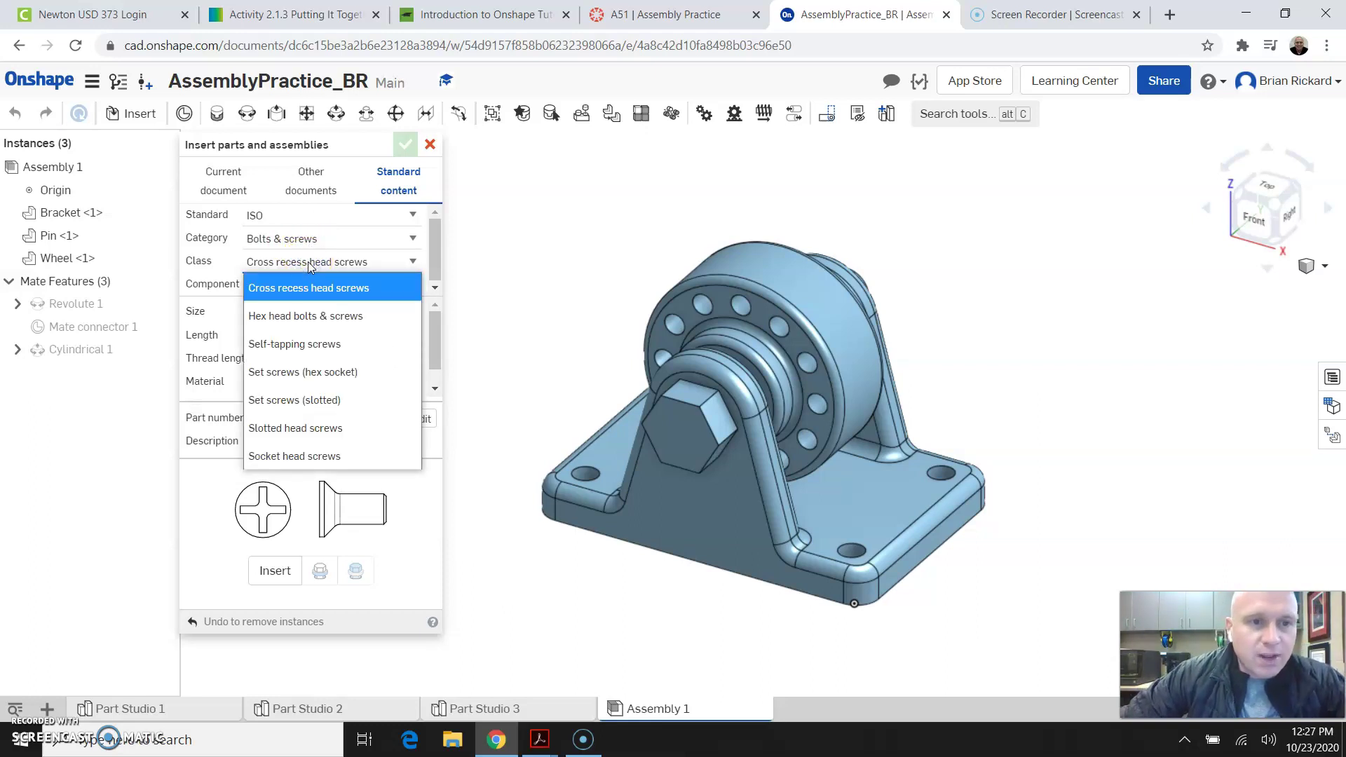
click(324, 317)
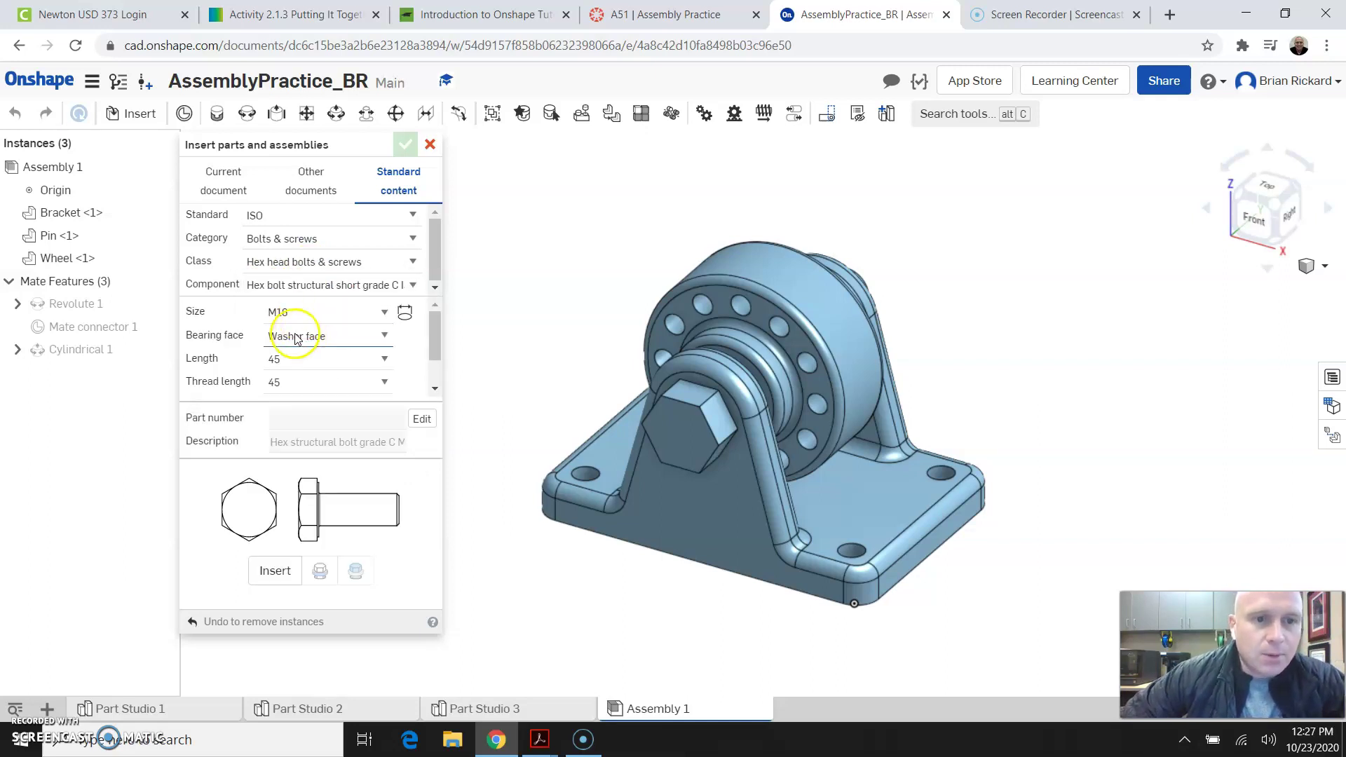
click(330, 286)
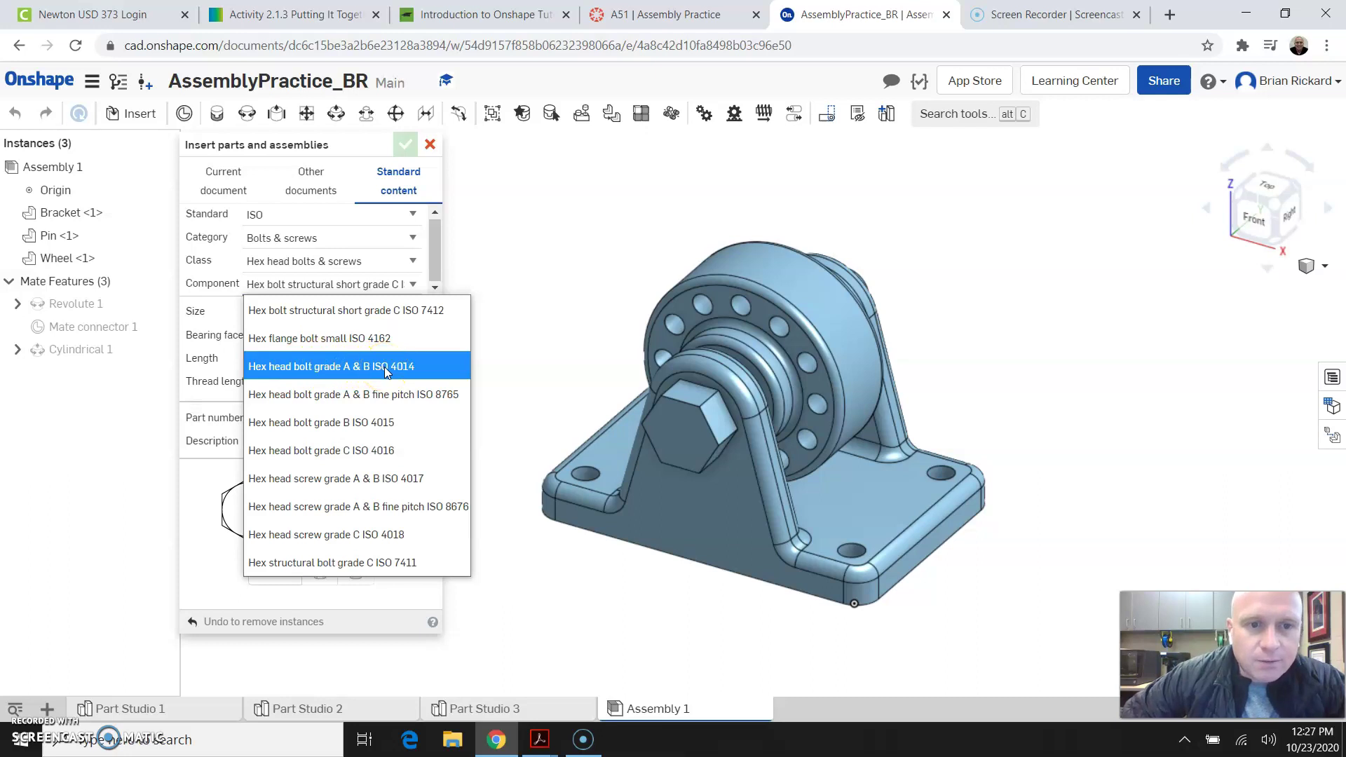
click(386, 370)
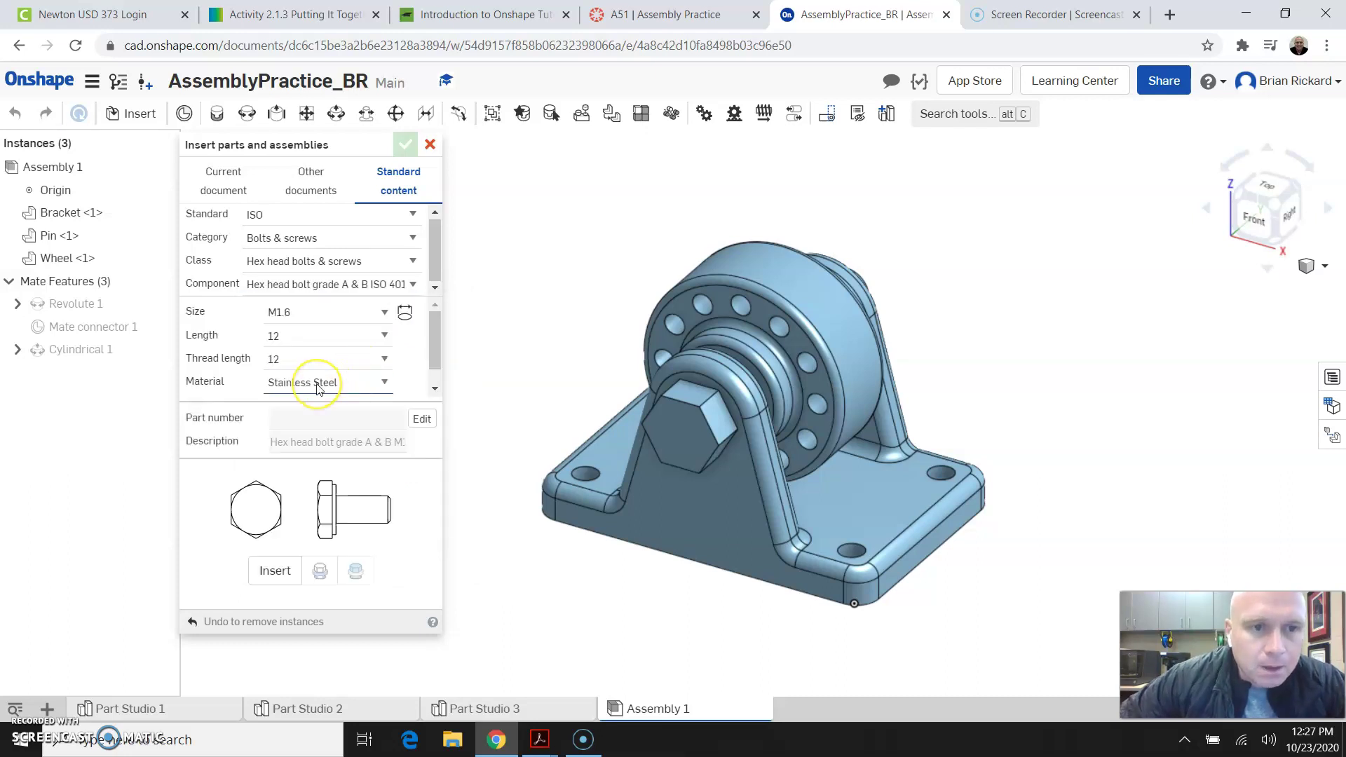
Step: Size the hex head bolt to M10 by matching it to a mounting hole in the bracket's base
click(384, 315)
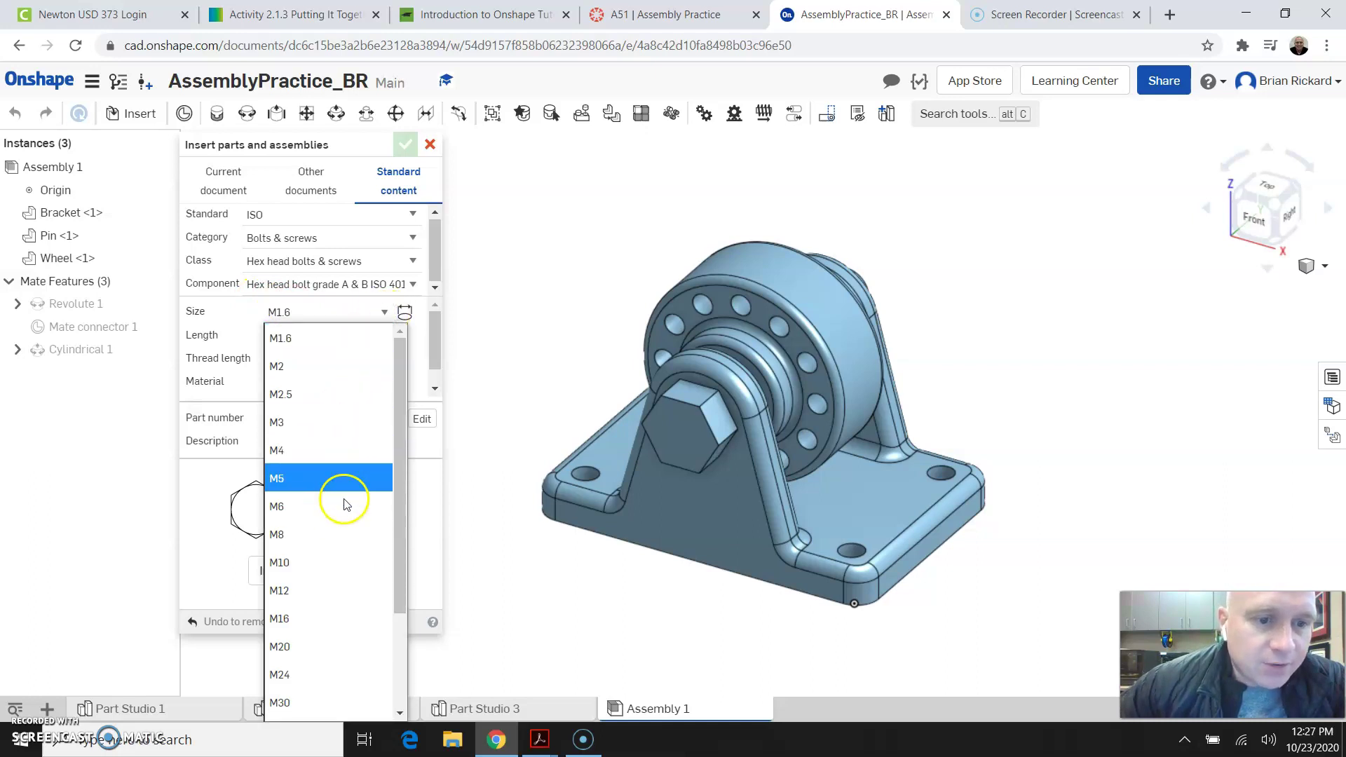
click(365, 330)
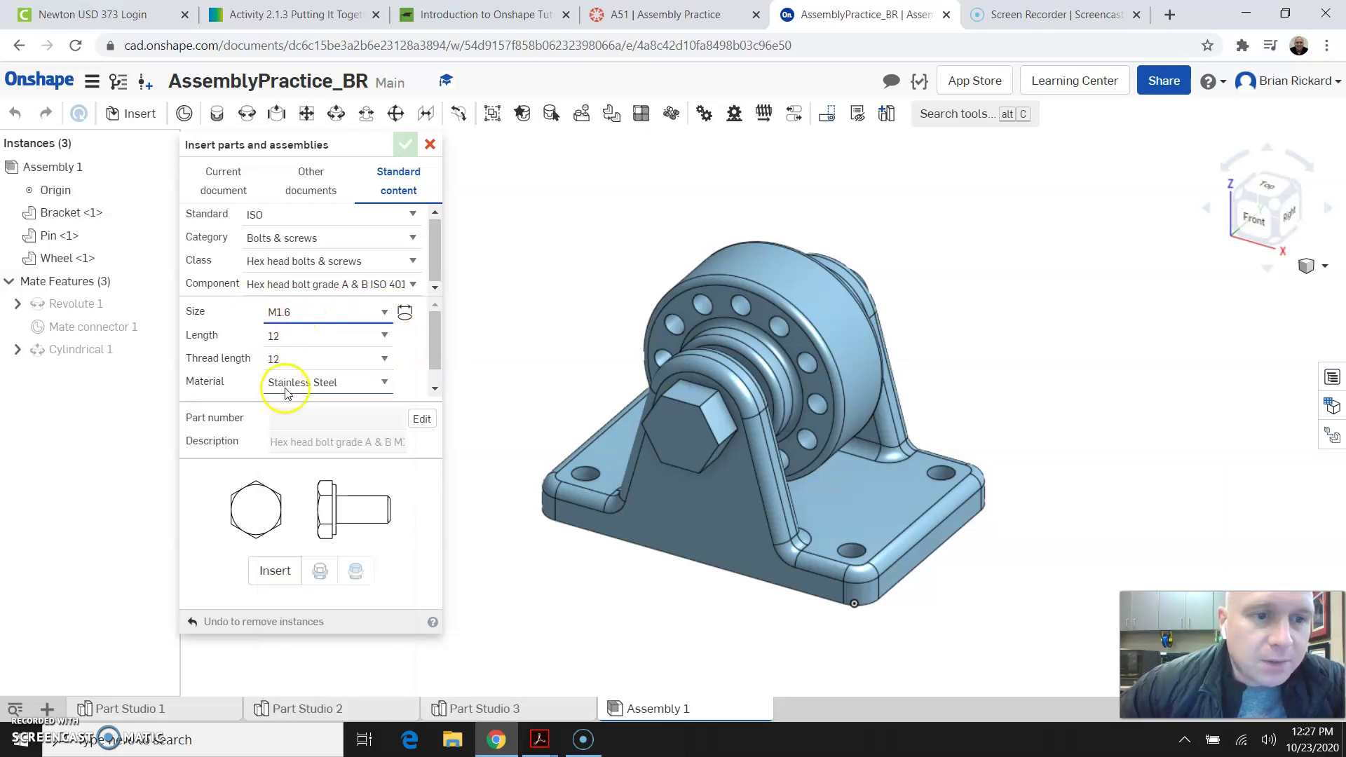
click(406, 316)
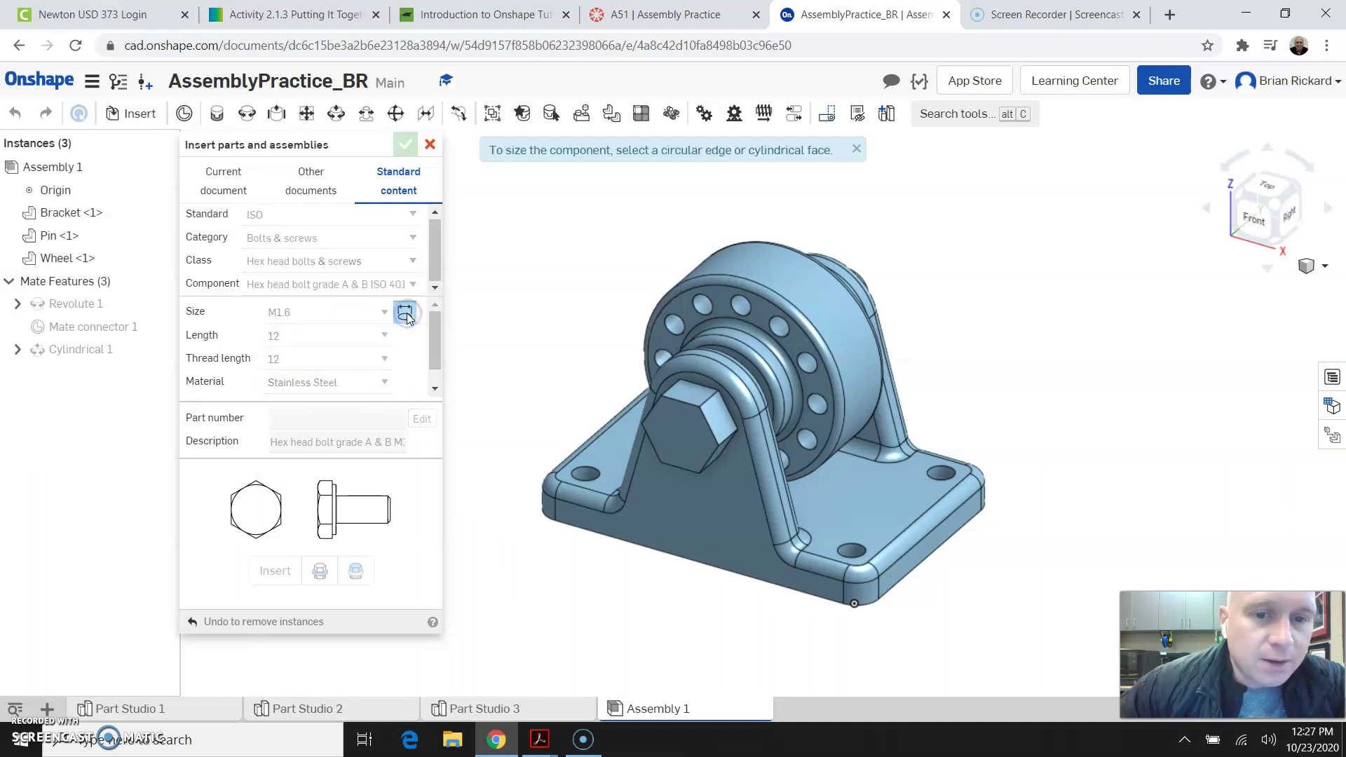
click(593, 470)
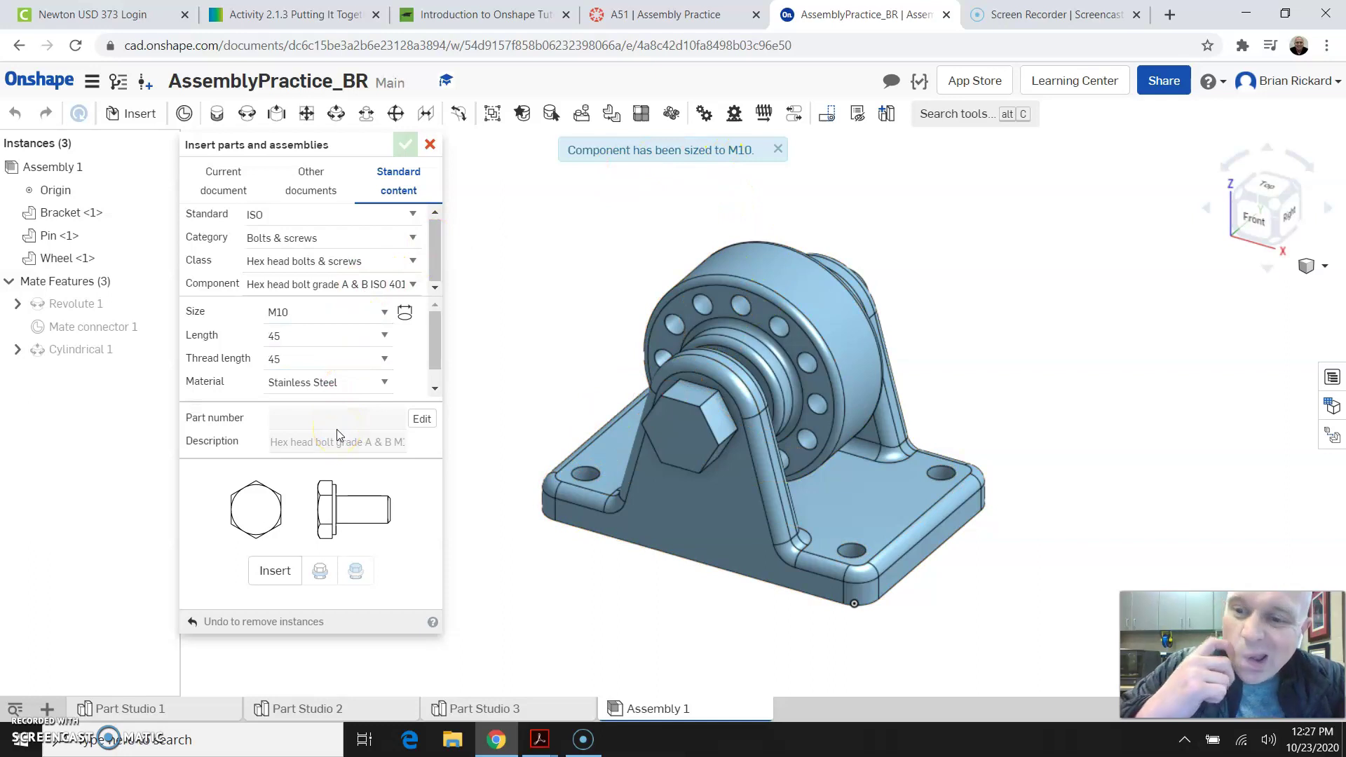
click(313, 306)
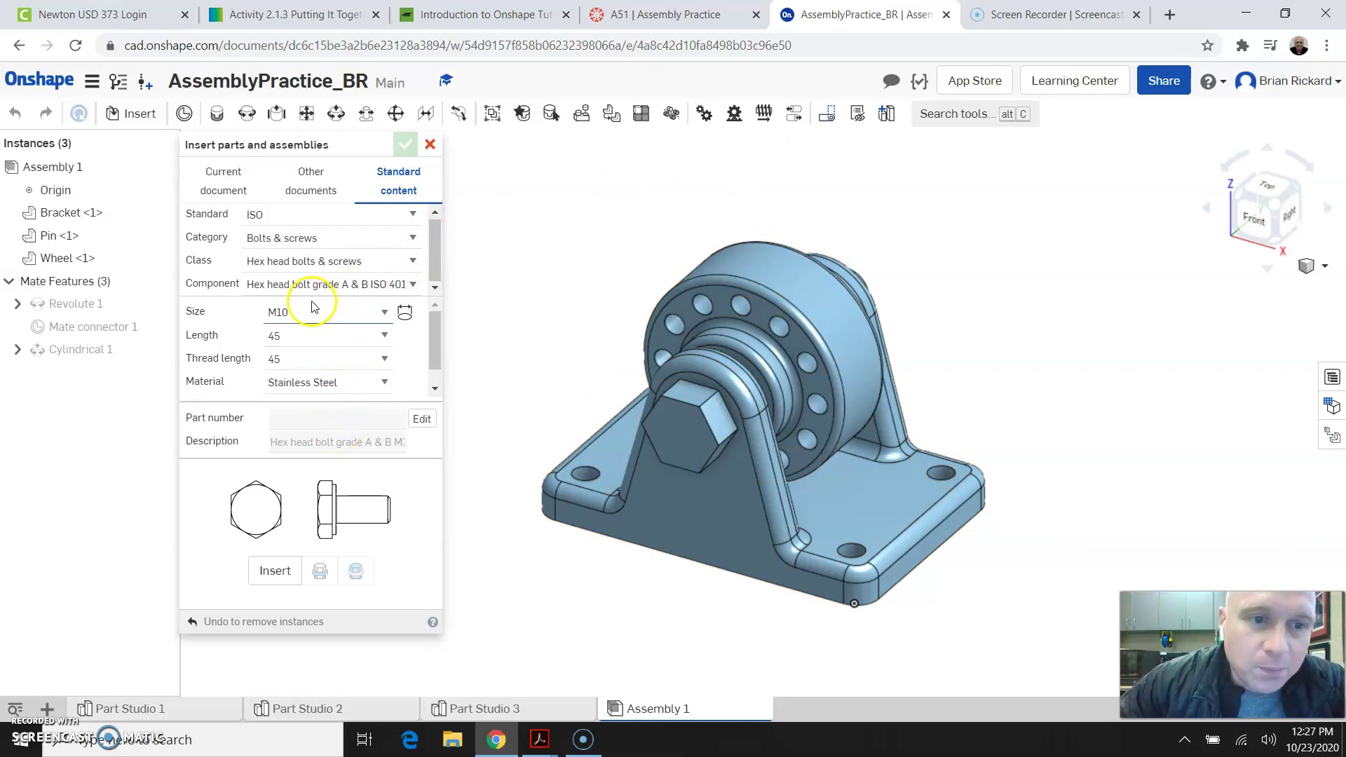
click(279, 328)
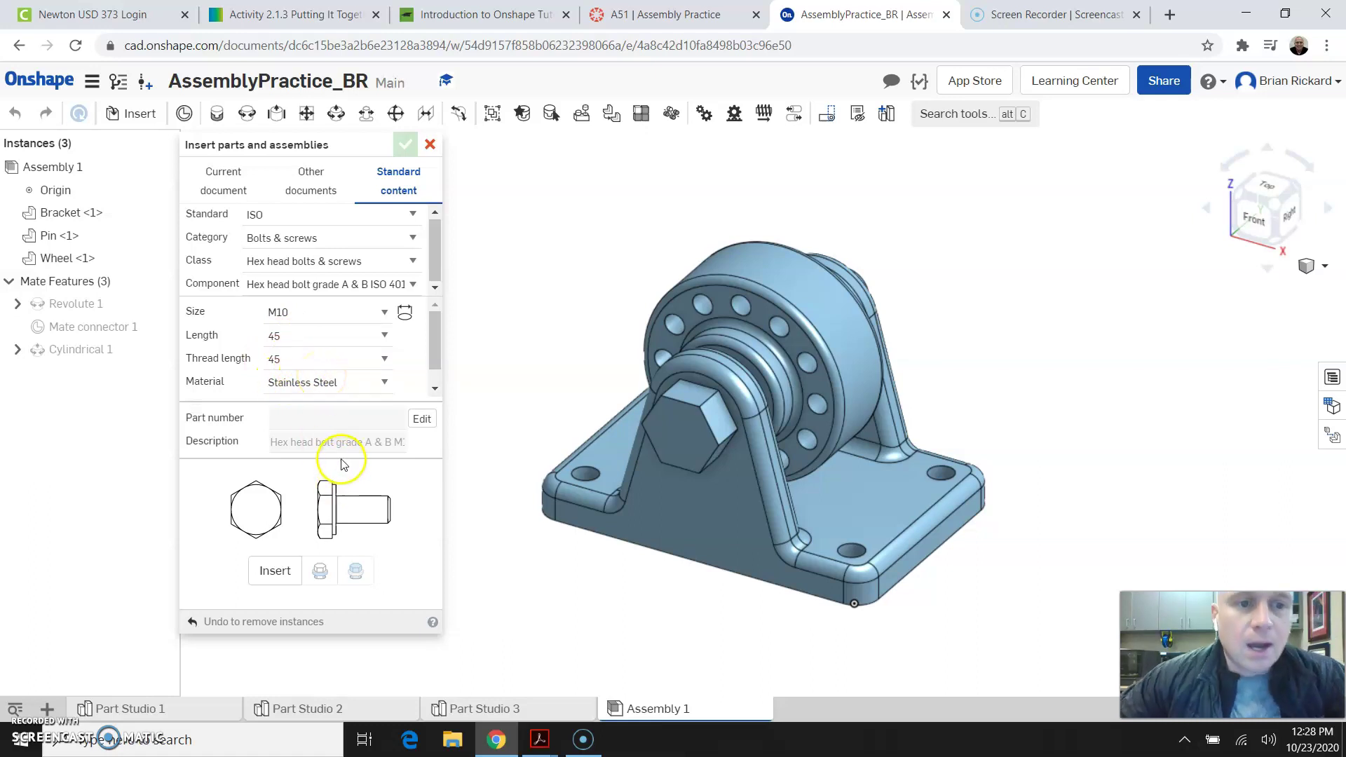
Step: Insert an M10 hex head bolt into the rear-left mounting hole of the bracket's base, using the top view
click(275, 572)
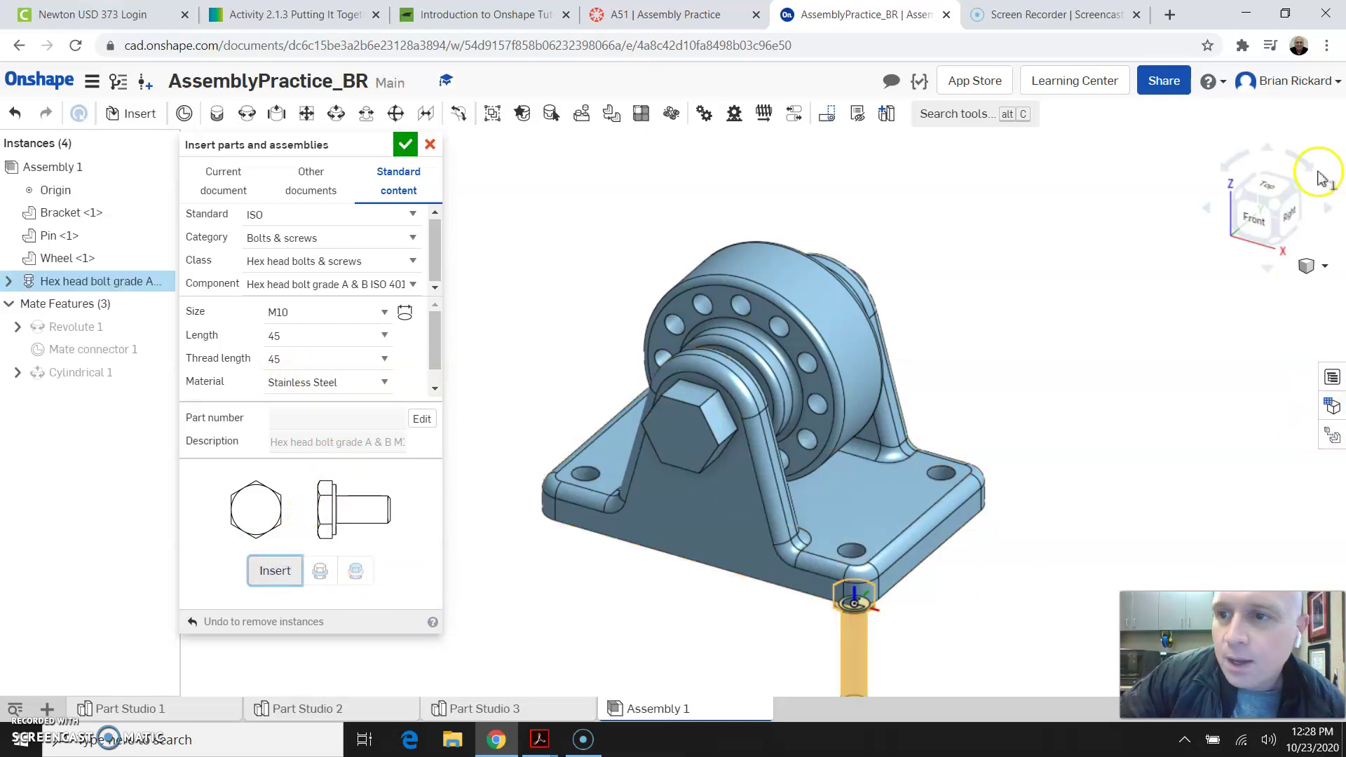
click(1273, 195)
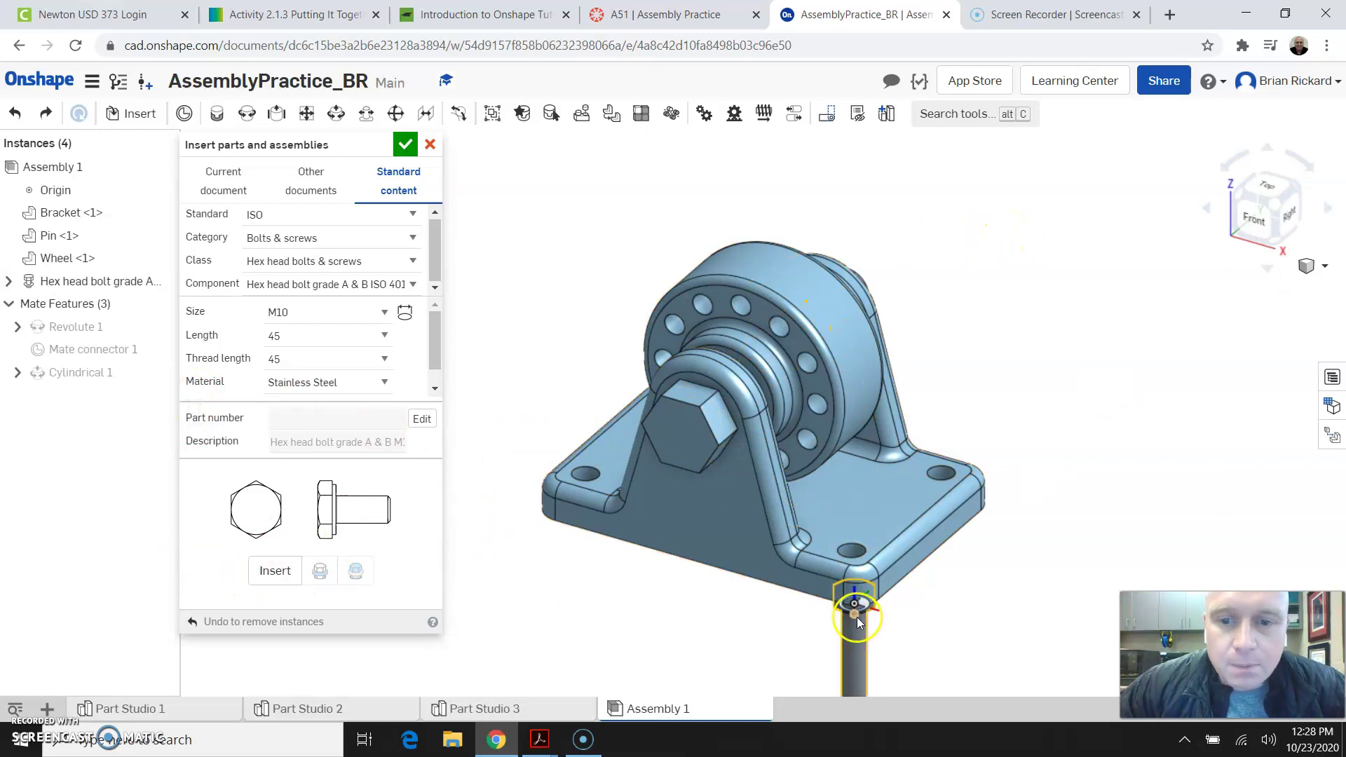
click(1273, 183)
click(274, 573)
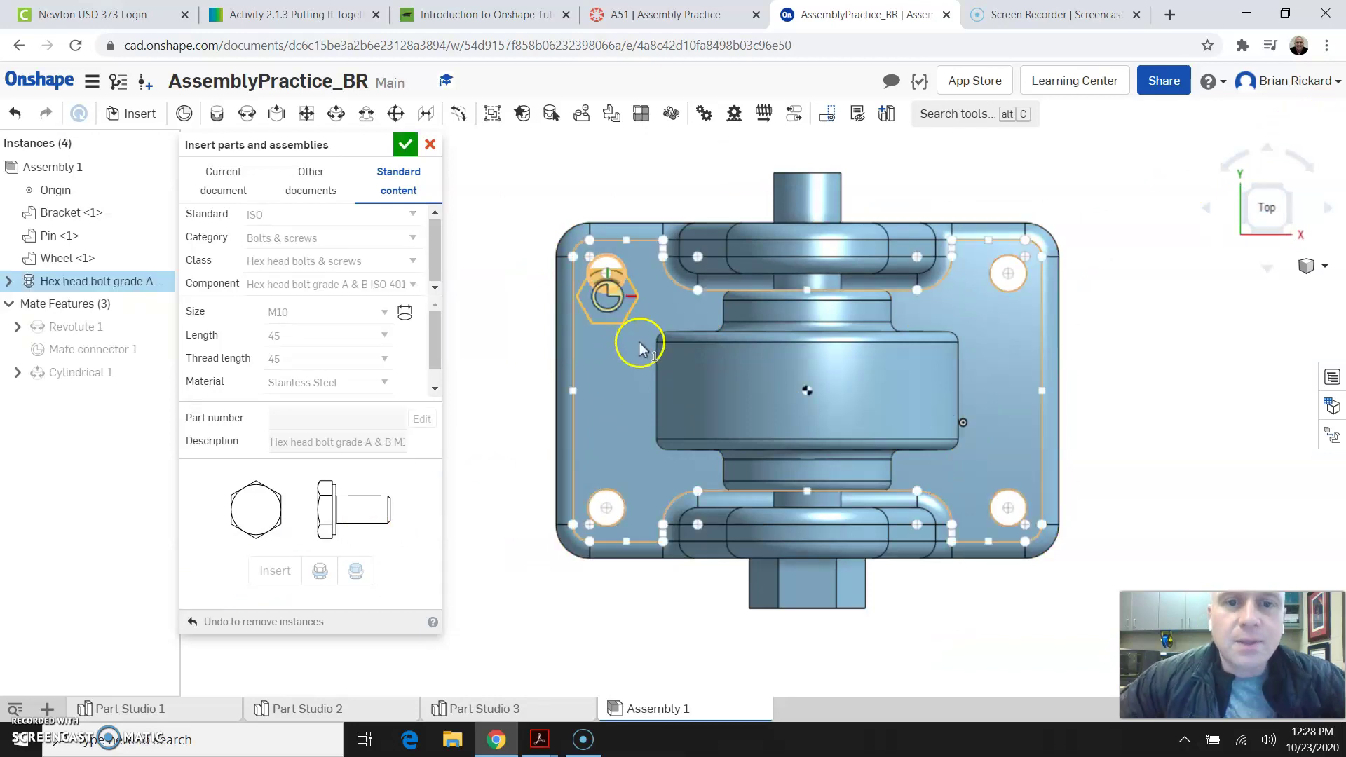
click(591, 286)
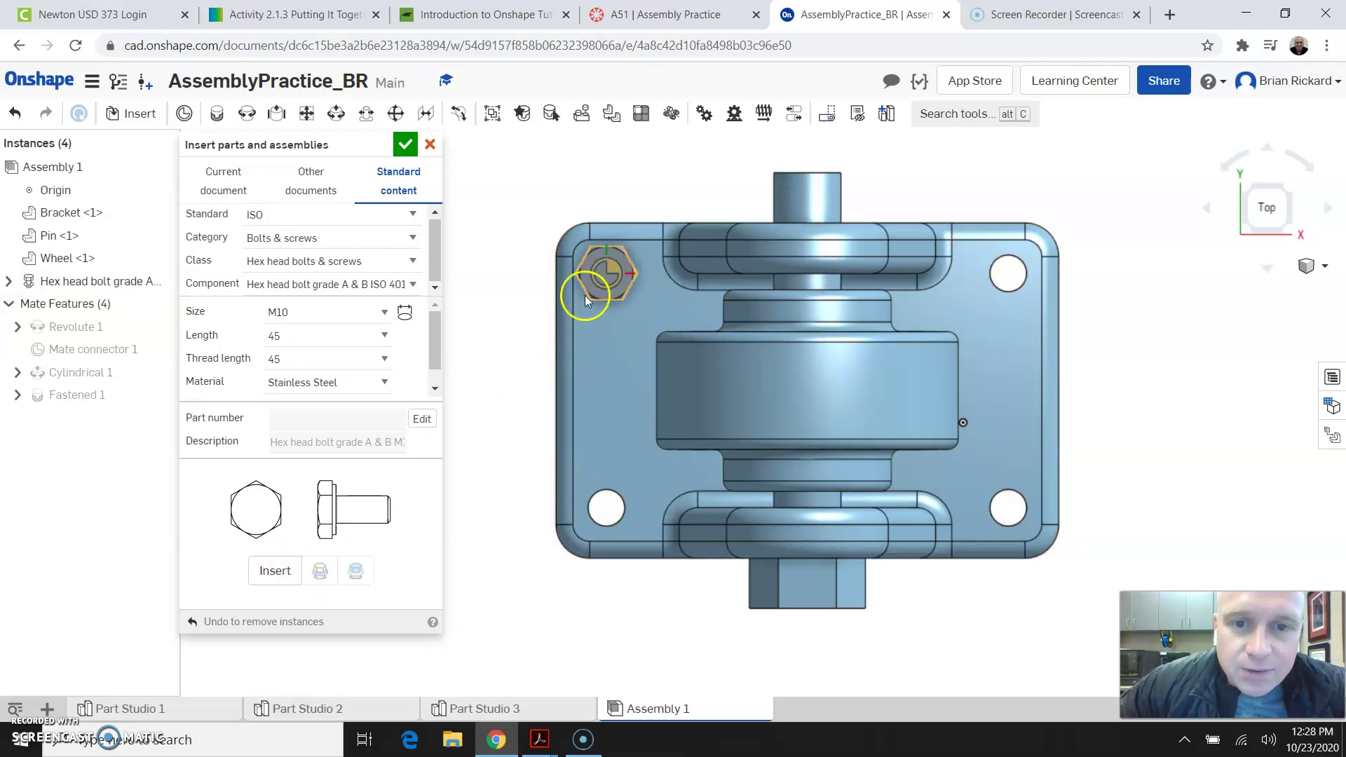
Step: Insert three more M10 bolts into the front-left, front-right and rear-right mounting holes of the bracket's base, and finish inserting
click(284, 573)
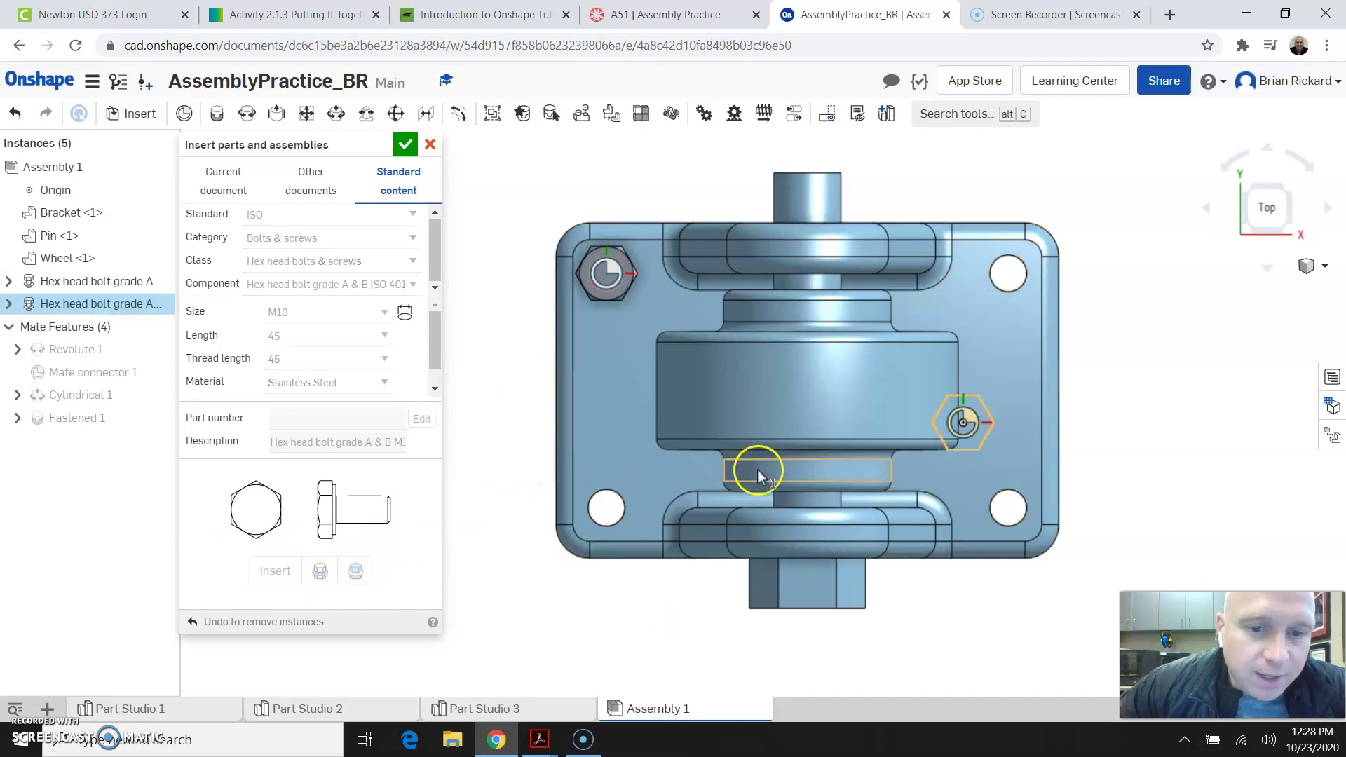
click(614, 499)
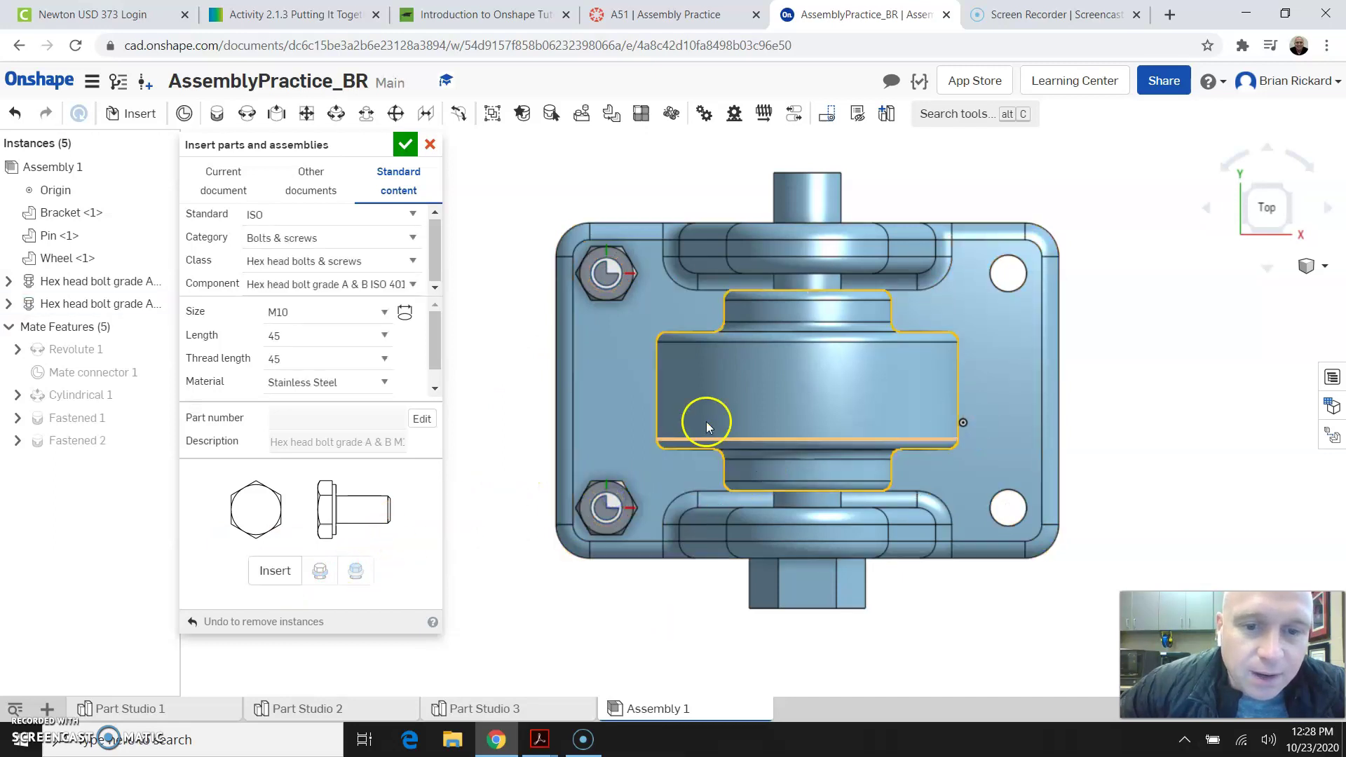
click(274, 572)
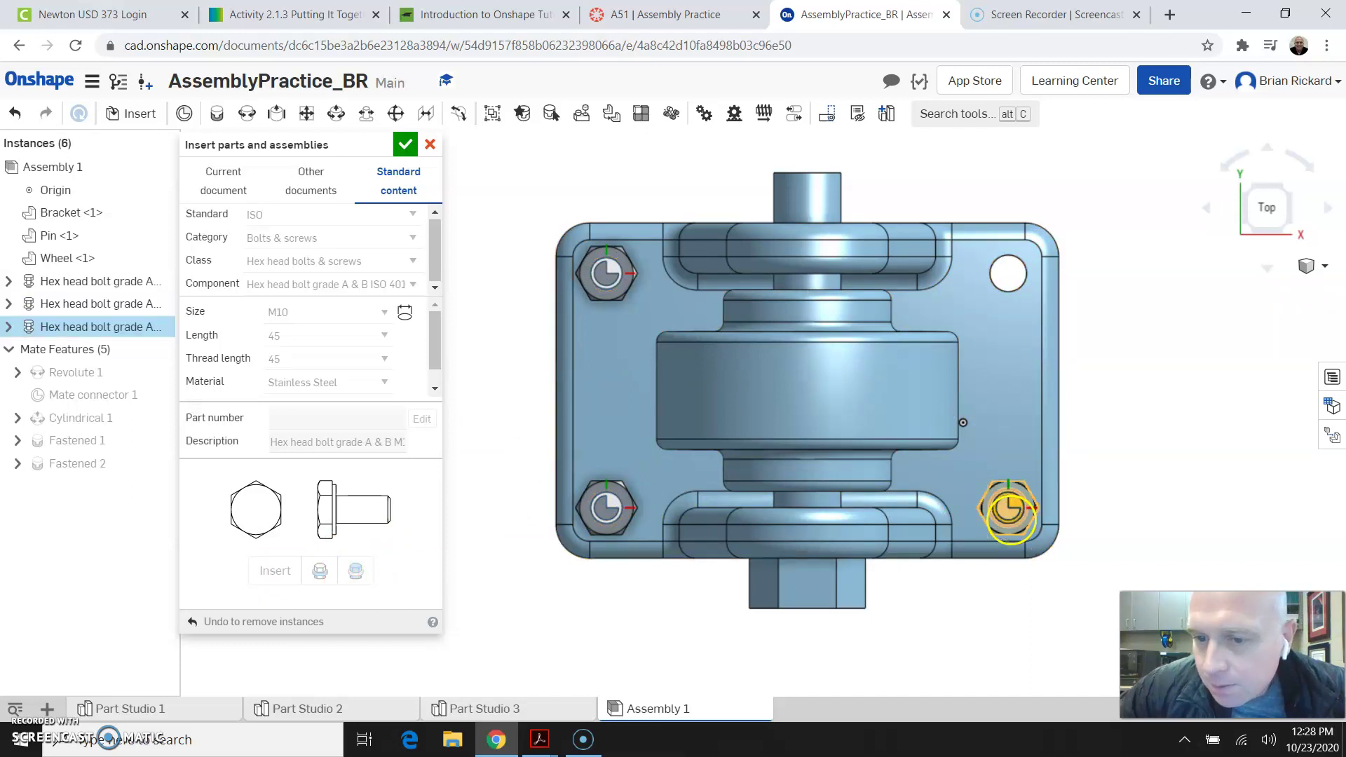
click(1009, 508)
click(275, 571)
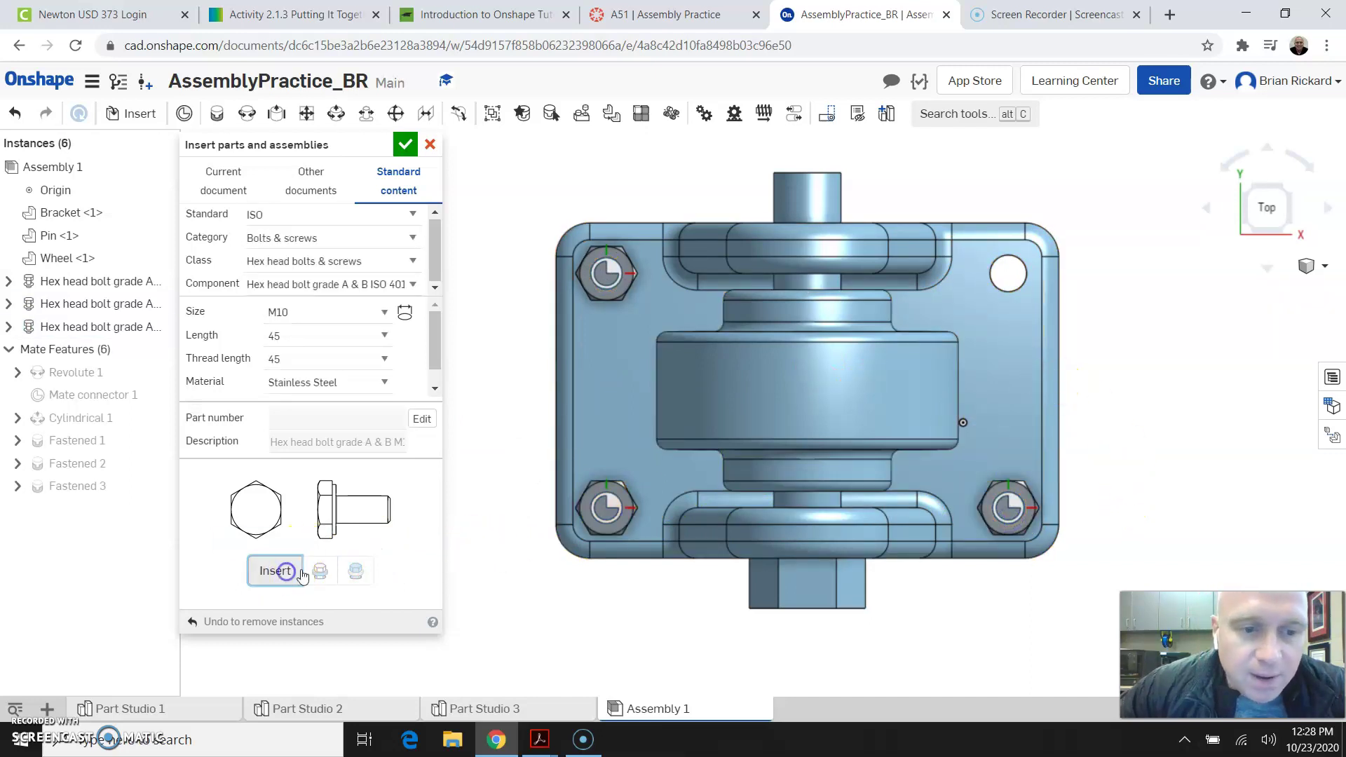
click(1011, 276)
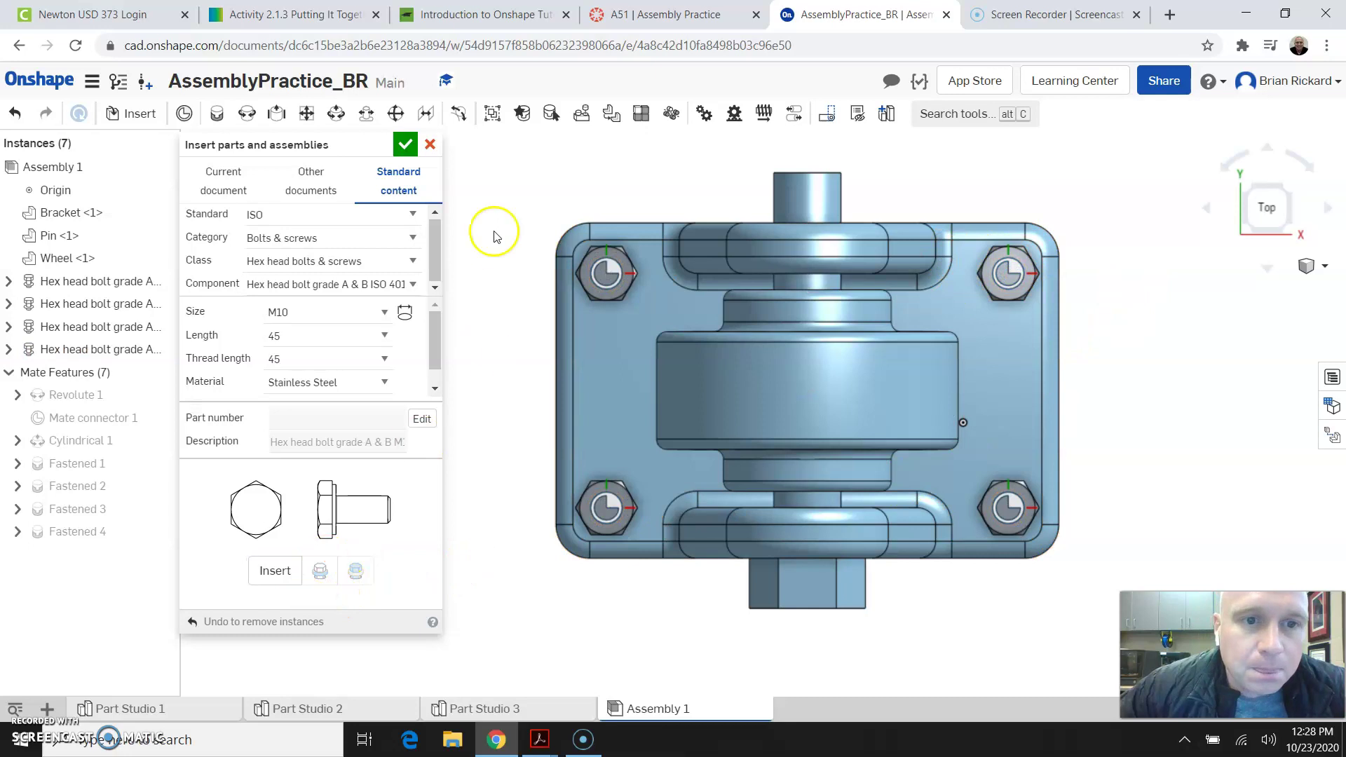
click(405, 144)
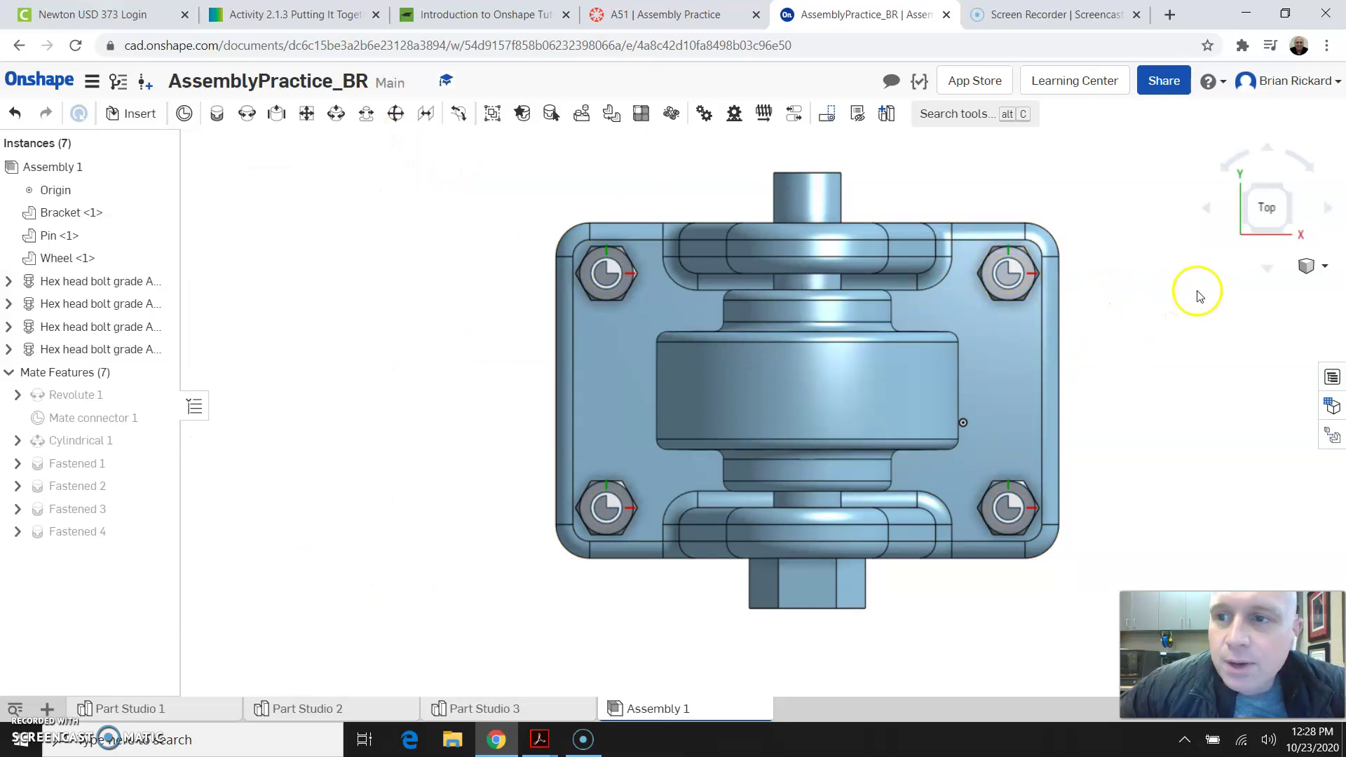
Step: Edit the standard content of the hex bolt in the rear-left mounting hole, setting its length to 55, and update it
click(1290, 228)
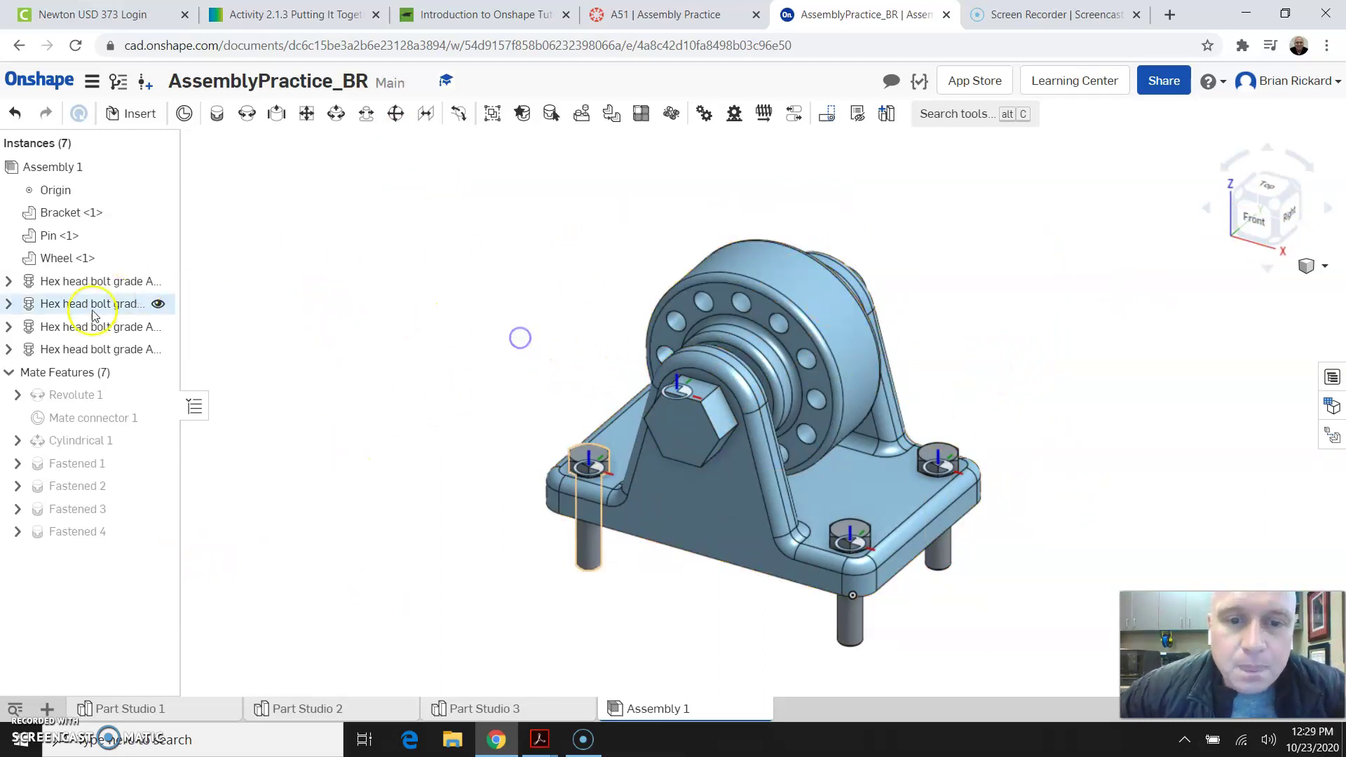
right_drag(1014, 419, 982, 420)
click(1262, 219)
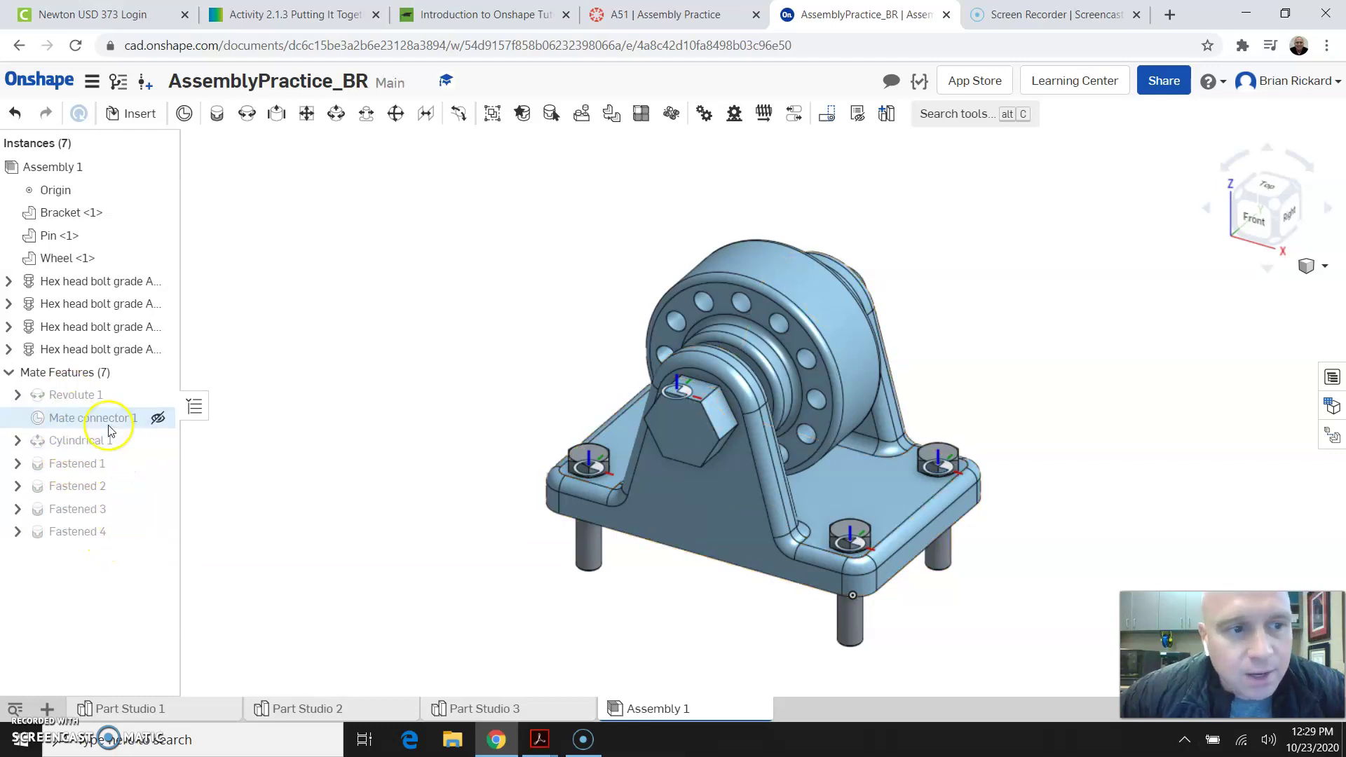
right_click(68, 290)
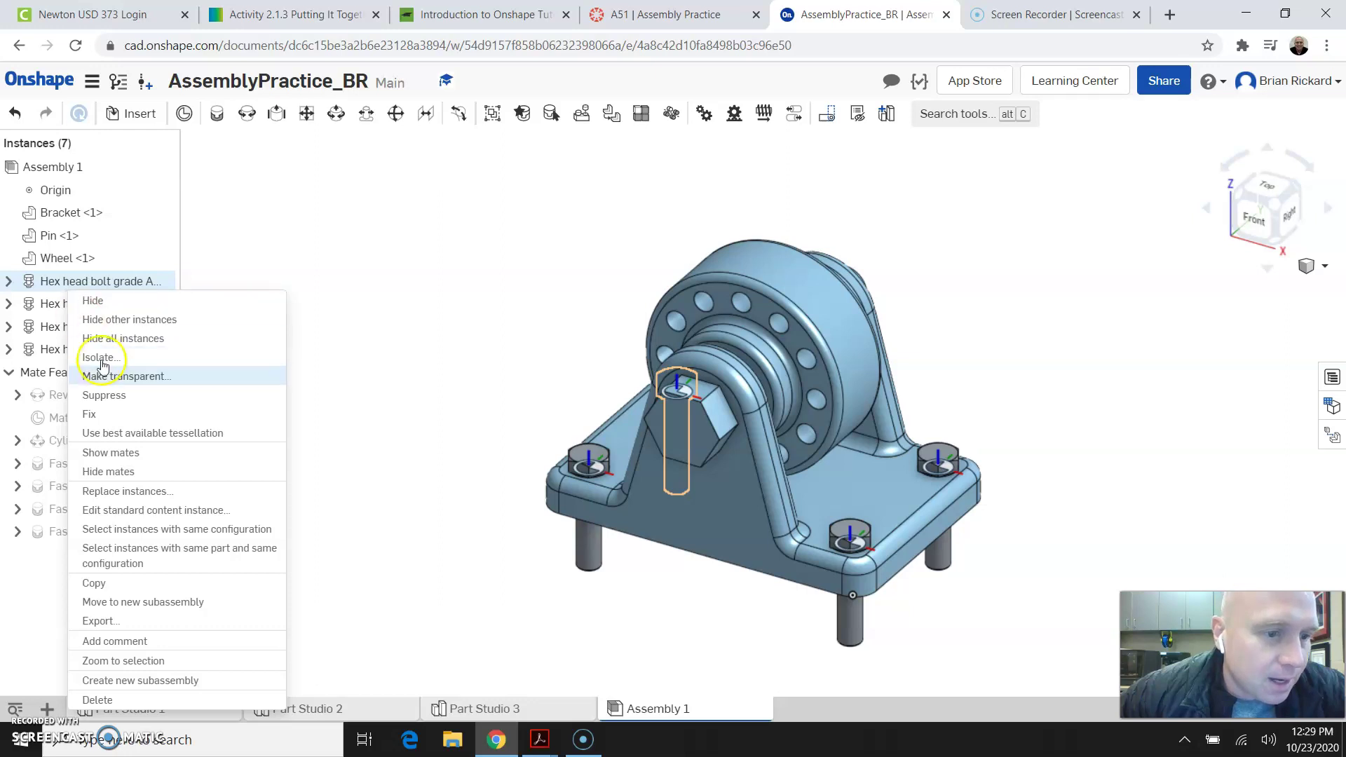
click(184, 513)
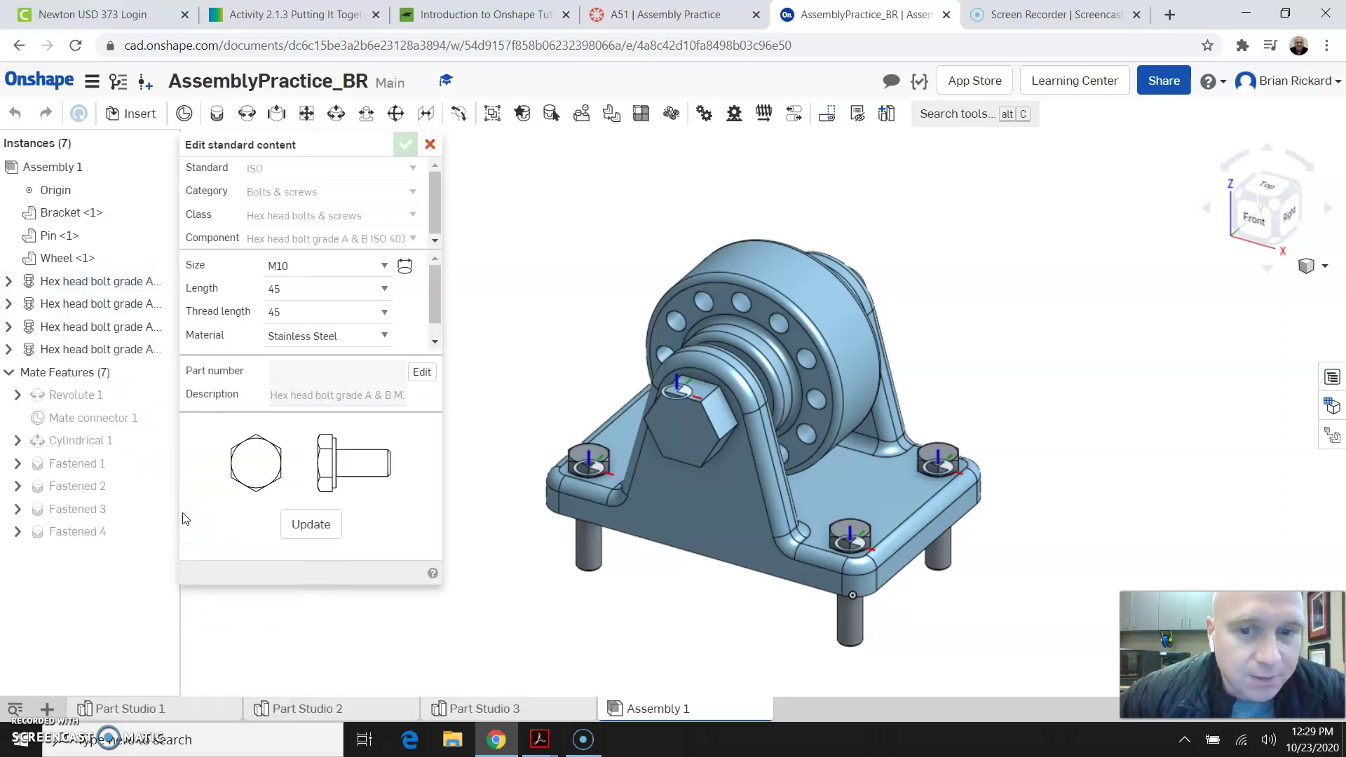
click(289, 290)
click(289, 291)
click(290, 290)
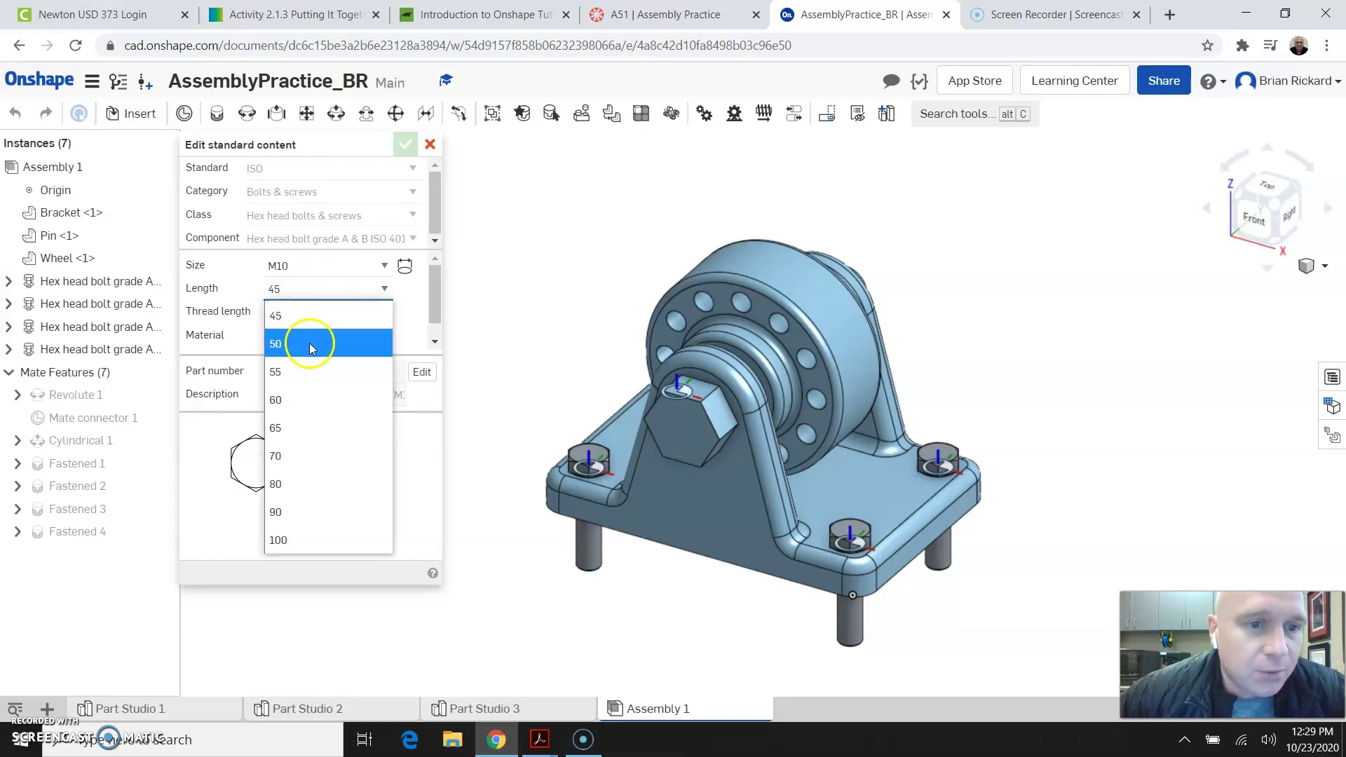
click(311, 375)
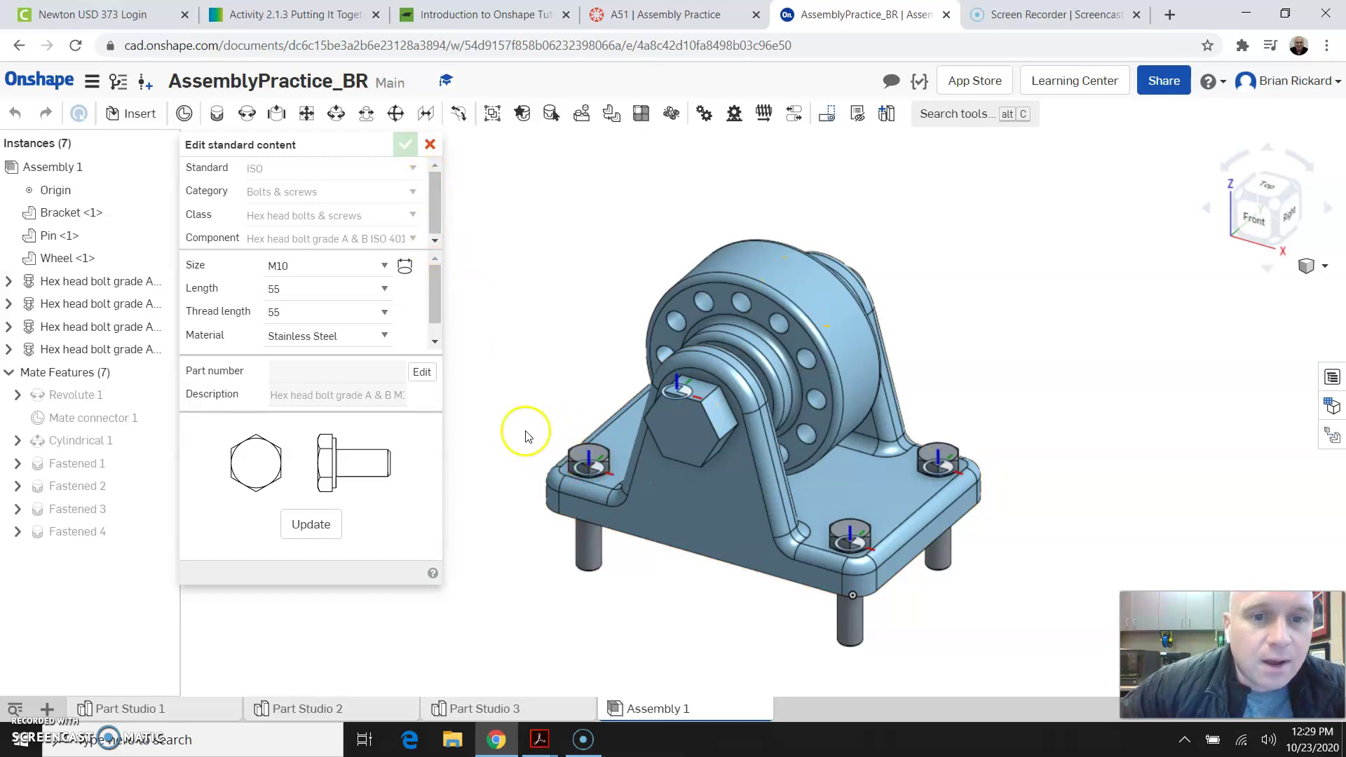
click(601, 461)
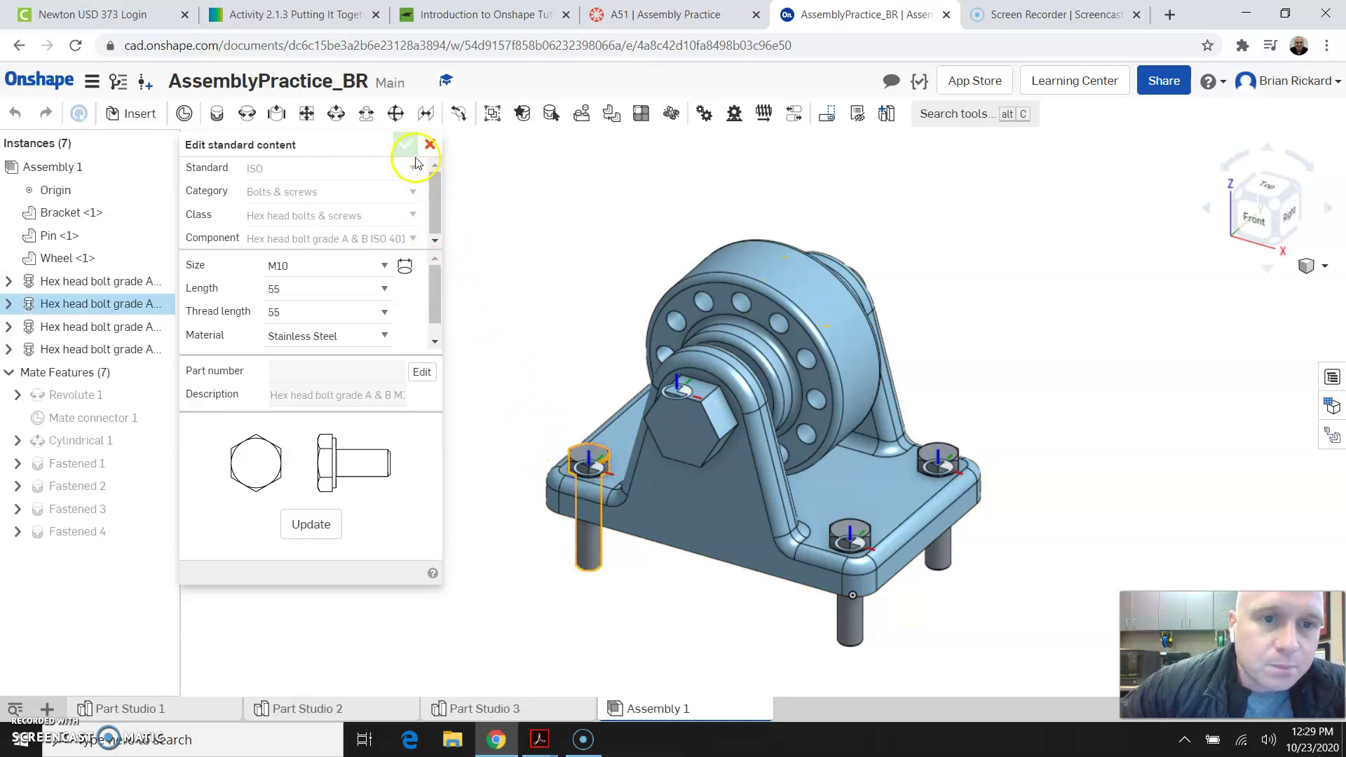
click(311, 524)
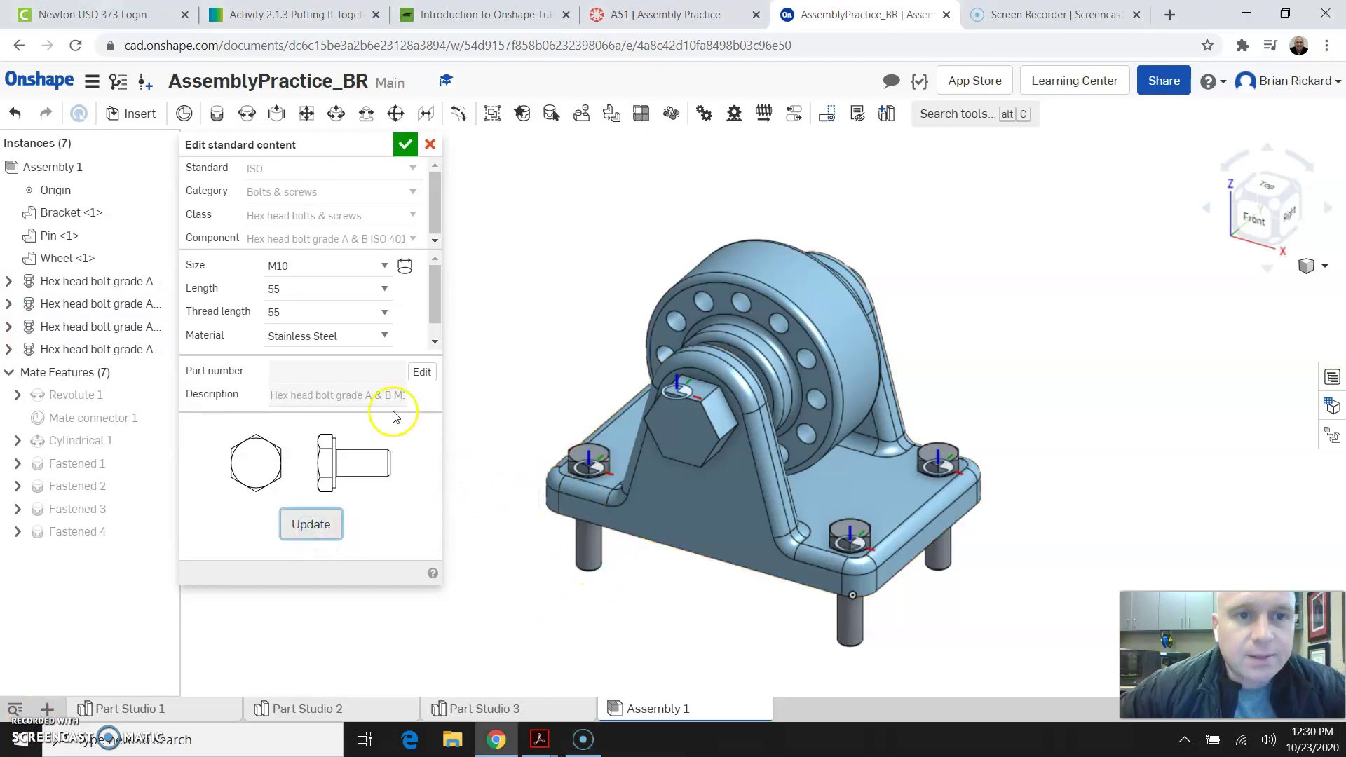
click(409, 146)
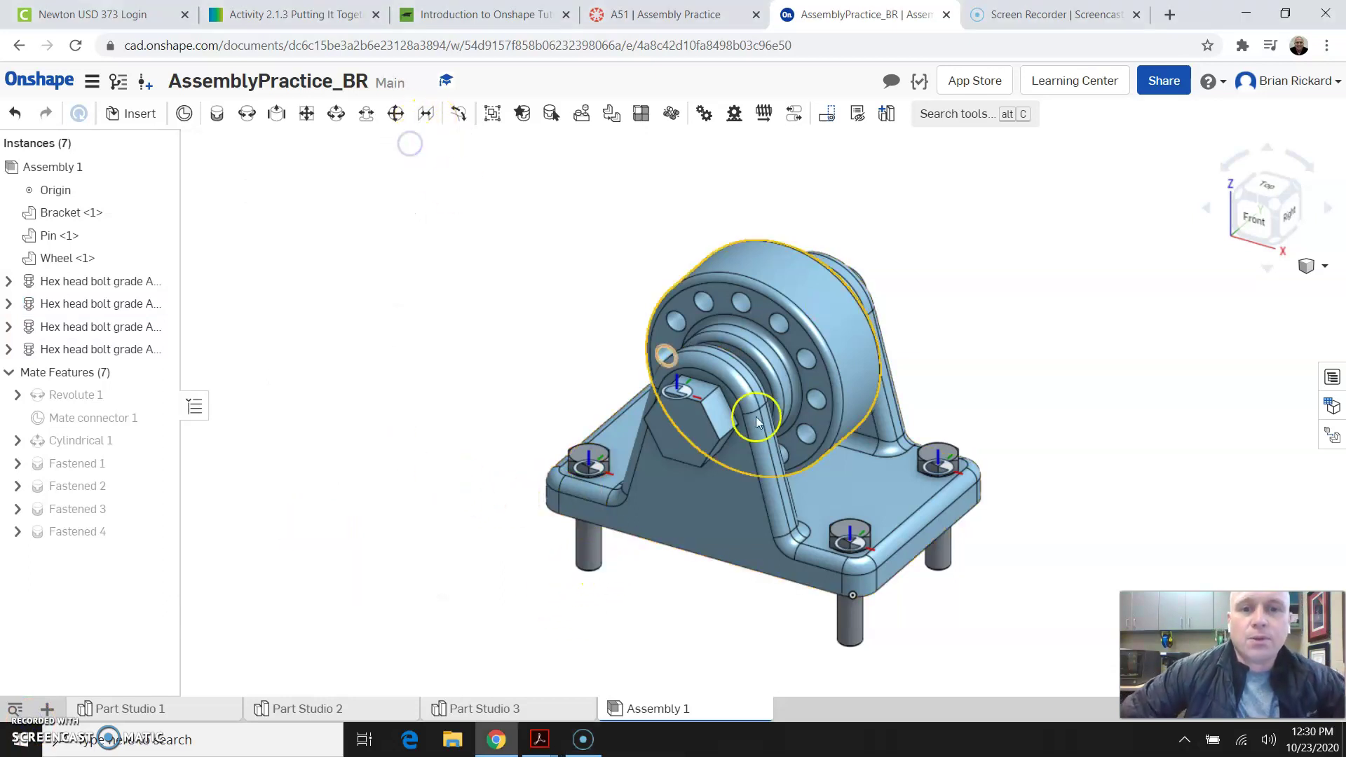
scroll(307, 390, down, 3)
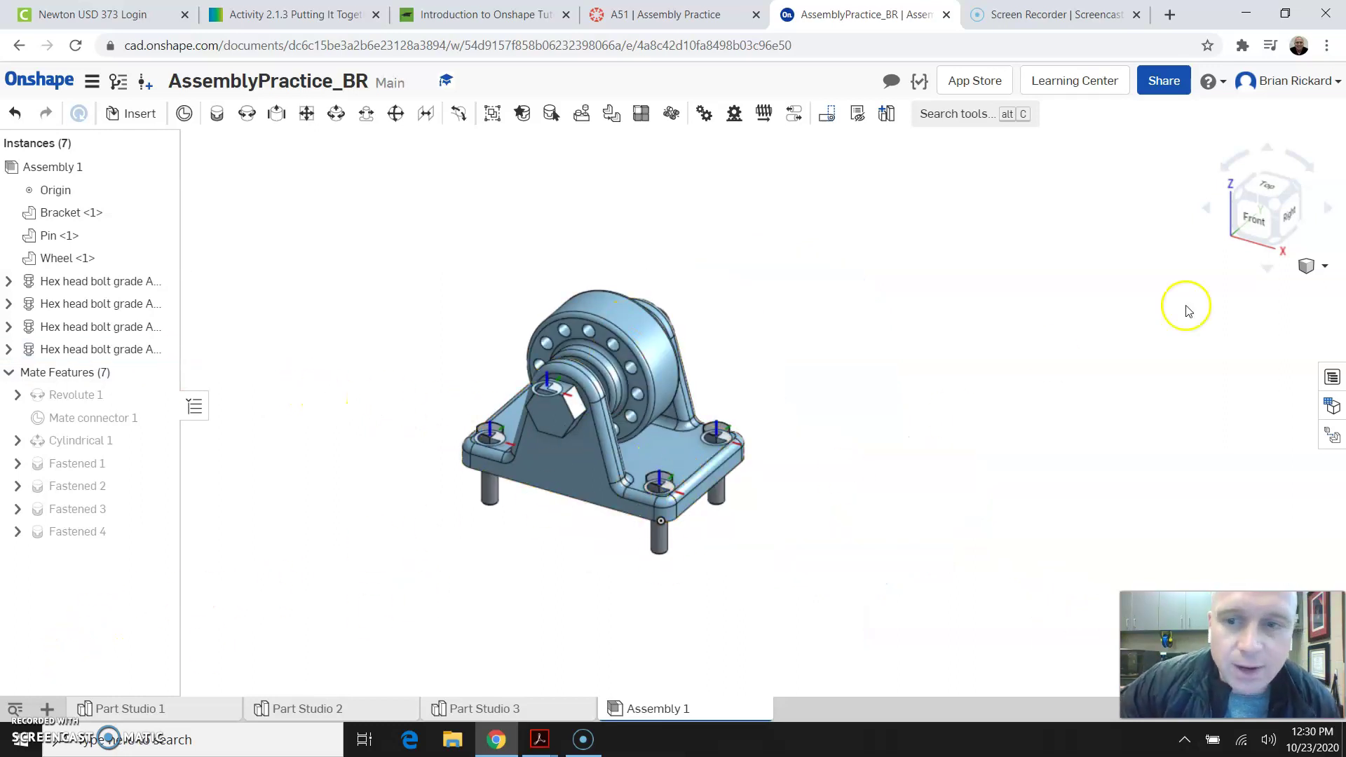
click(1279, 209)
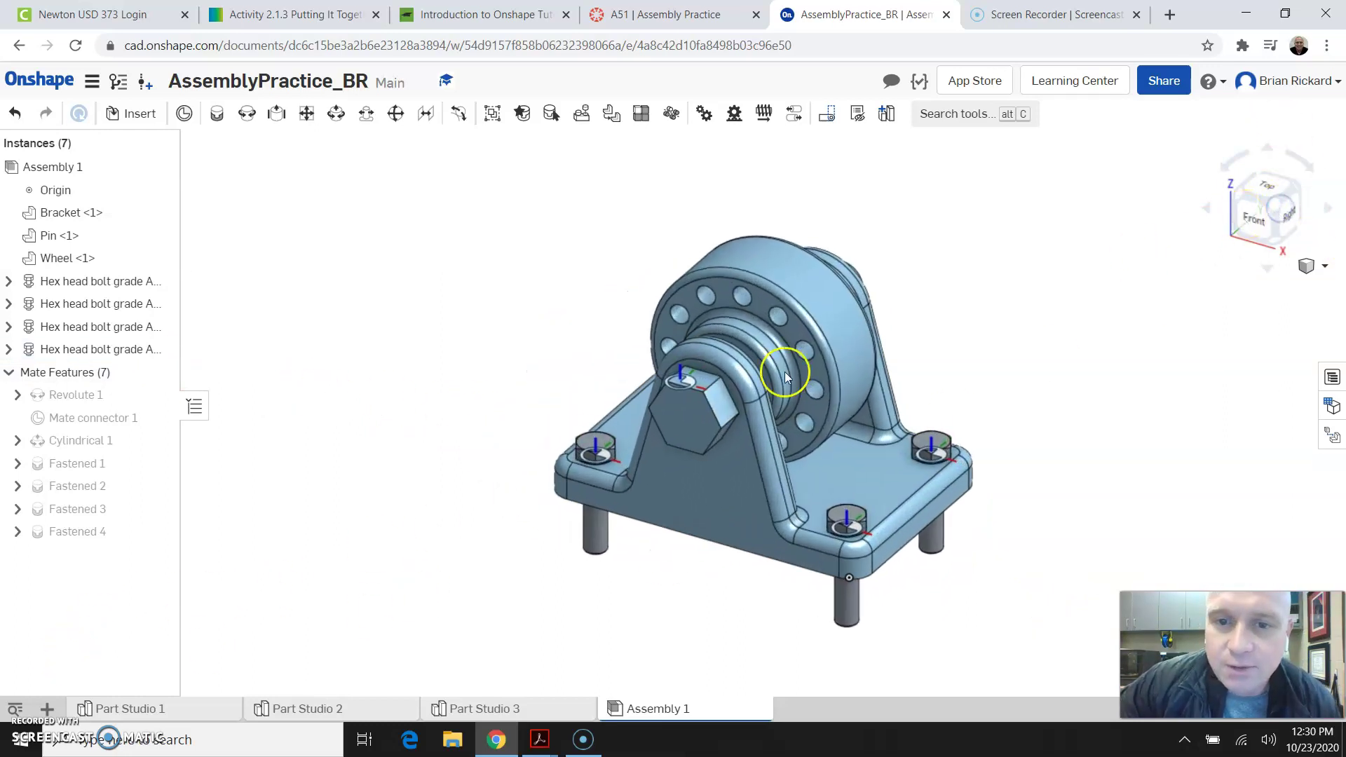